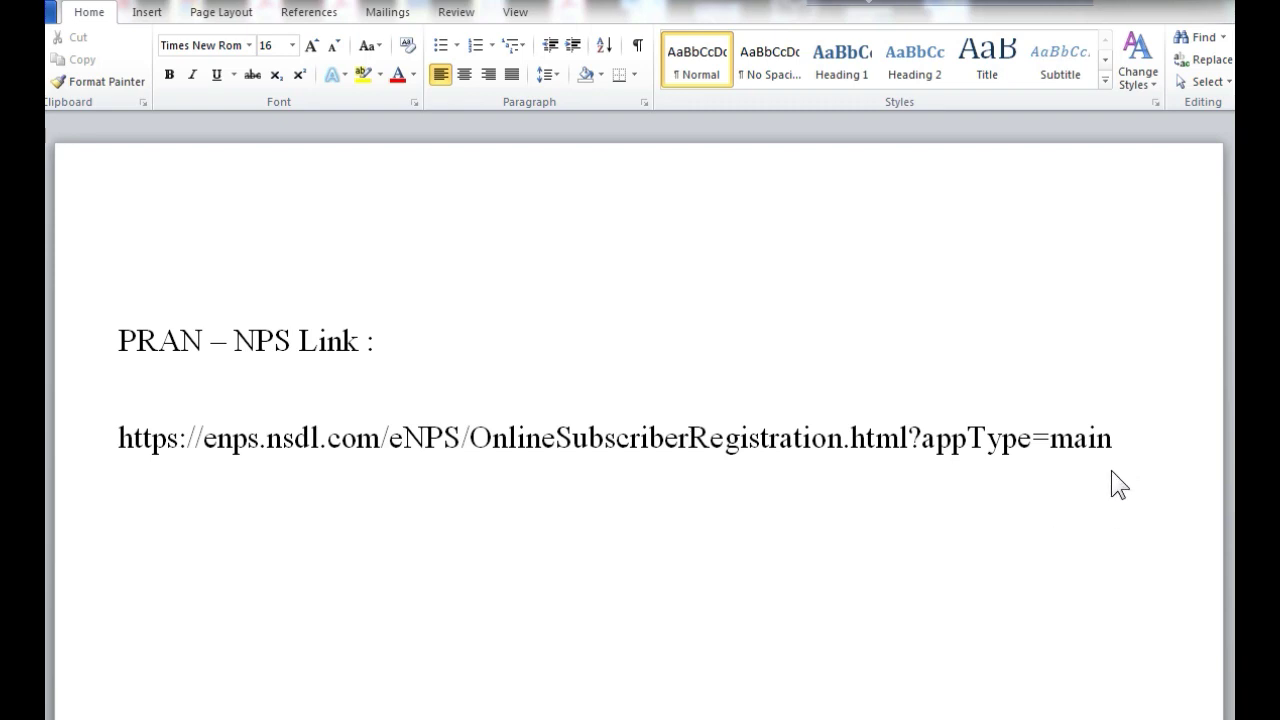
Copy the eNPS registration link from the Word document
{"action": "left_click_drag", "start_coordinate": [1114, 440], "coordinate": [131, 443]}
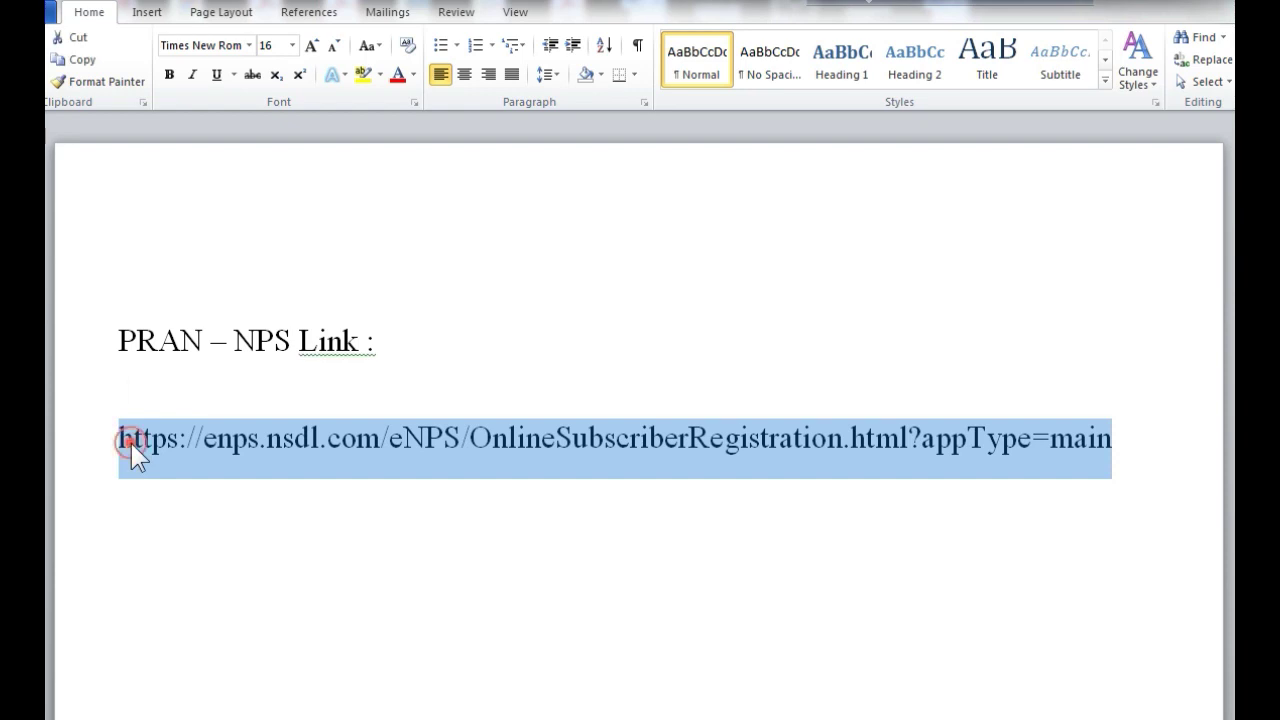
{"action": "right_click", "coordinate": [131, 443]}
{"action": "left_click", "coordinate": [176, 142]}
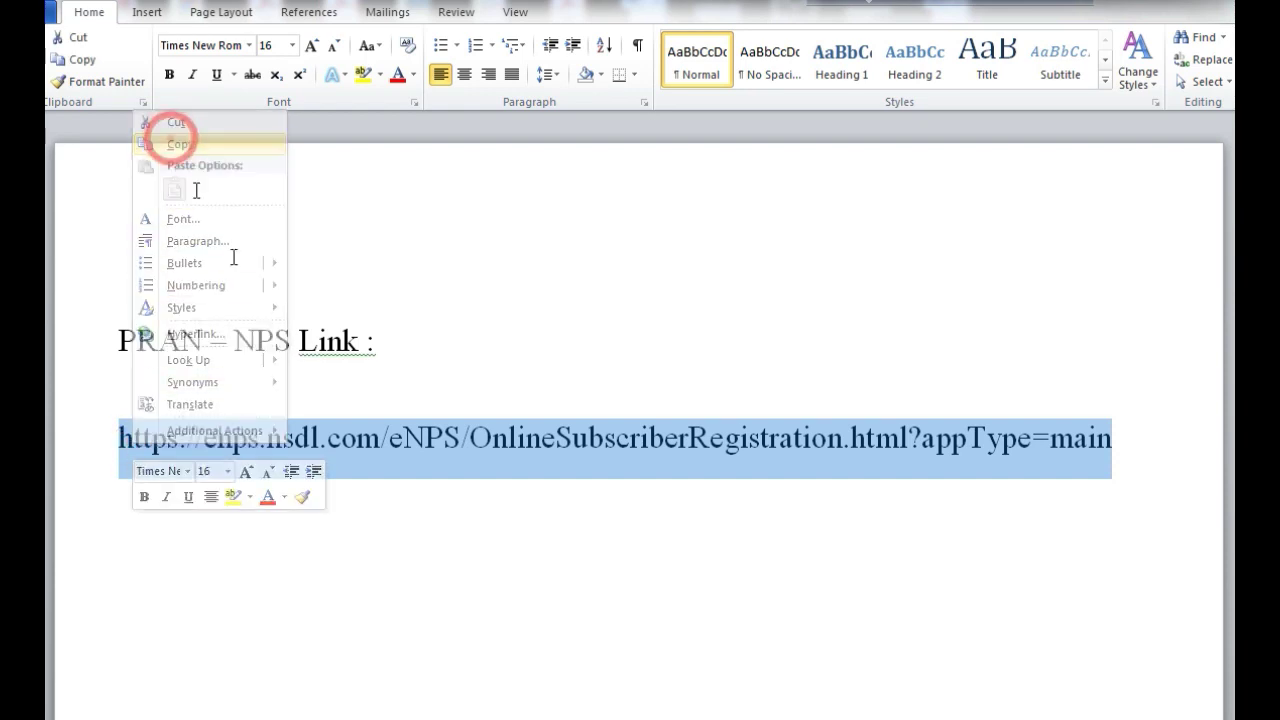
Close the PRAN Link document in Word, saving changes
{"action": "left_click", "coordinate": [805, 608]}
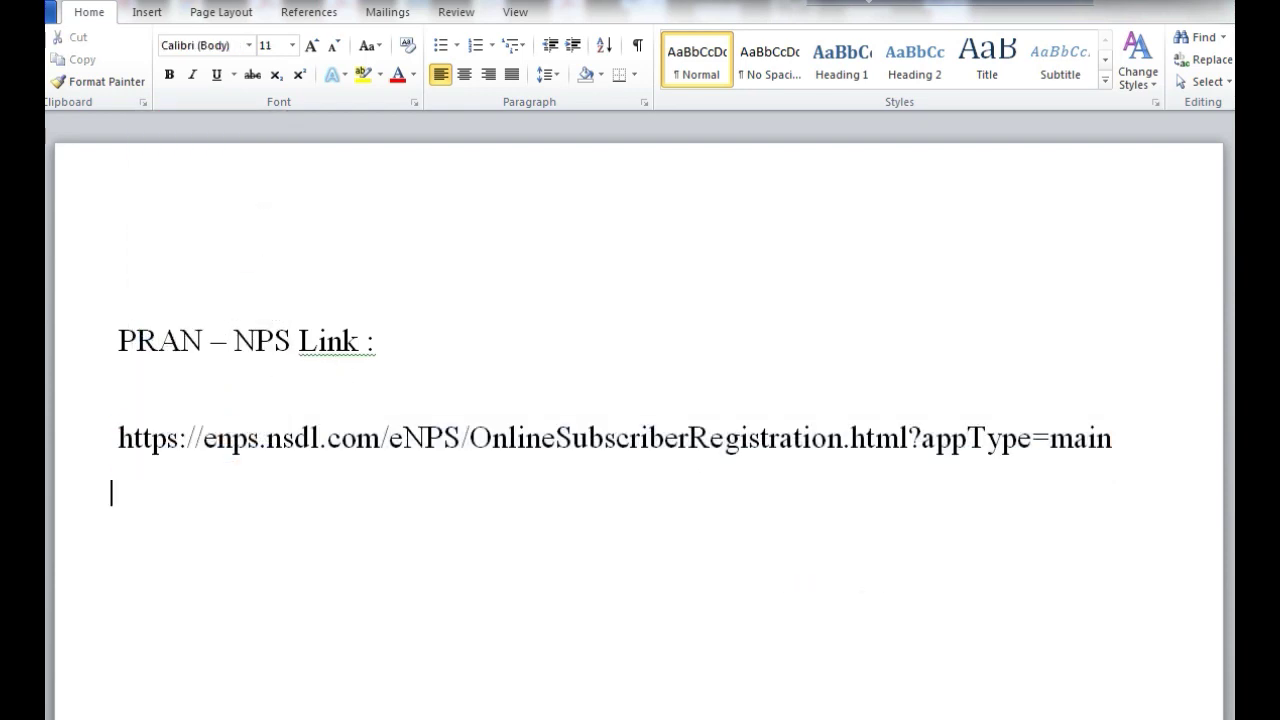
{"action": "key", "text": "alt+F4"}
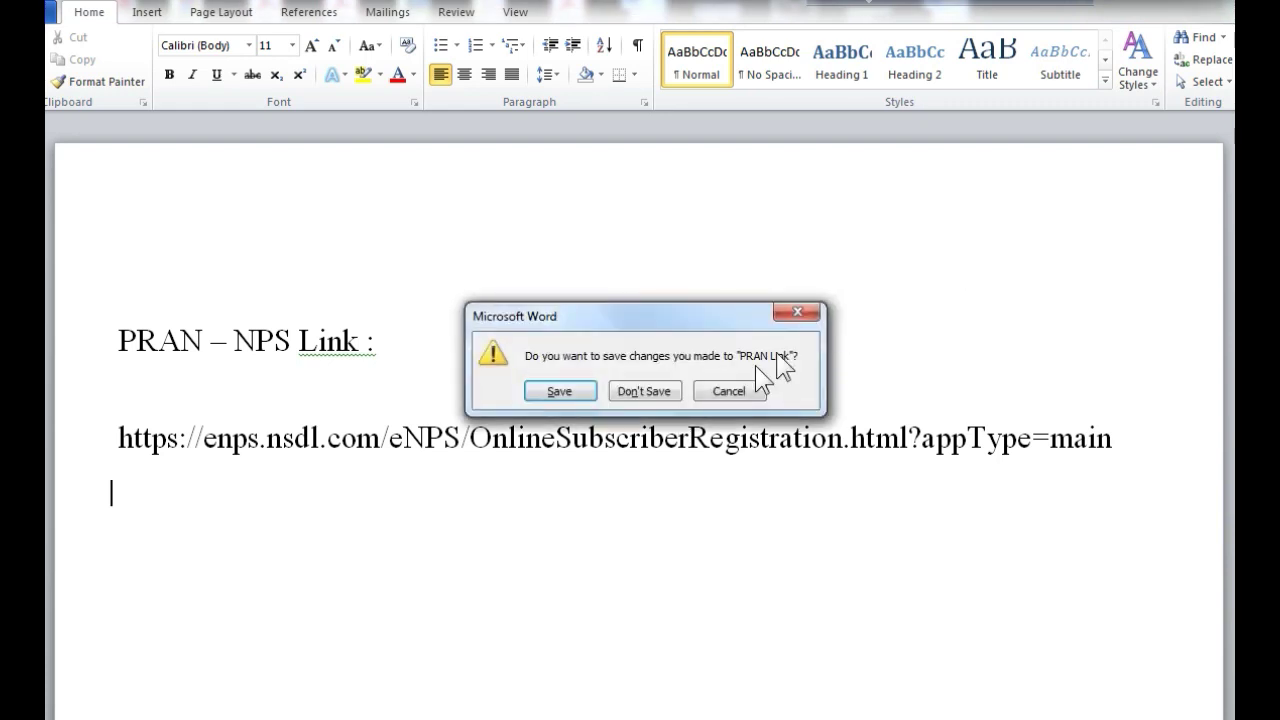
{"action": "left_click", "coordinate": [561, 391]}
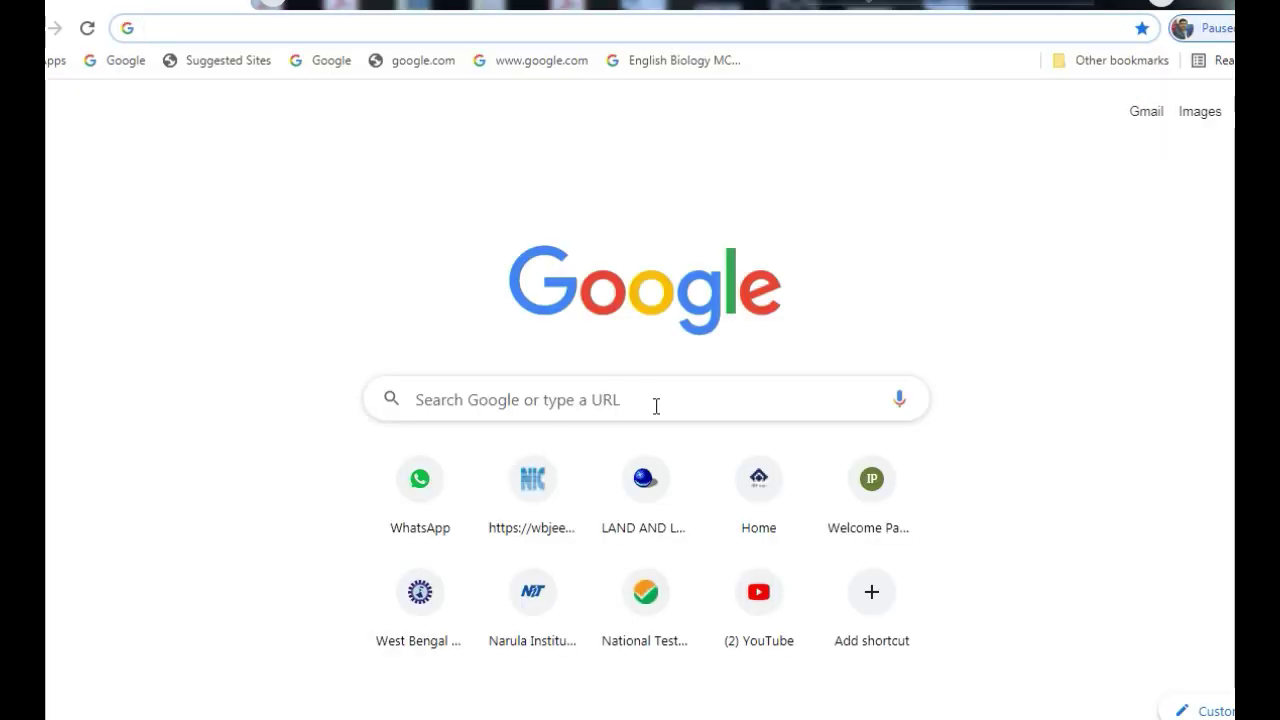
Paste the copied eNPS link into Chrome's address bar and load the registration page
{"action": "left_click", "coordinate": [153, 25]}
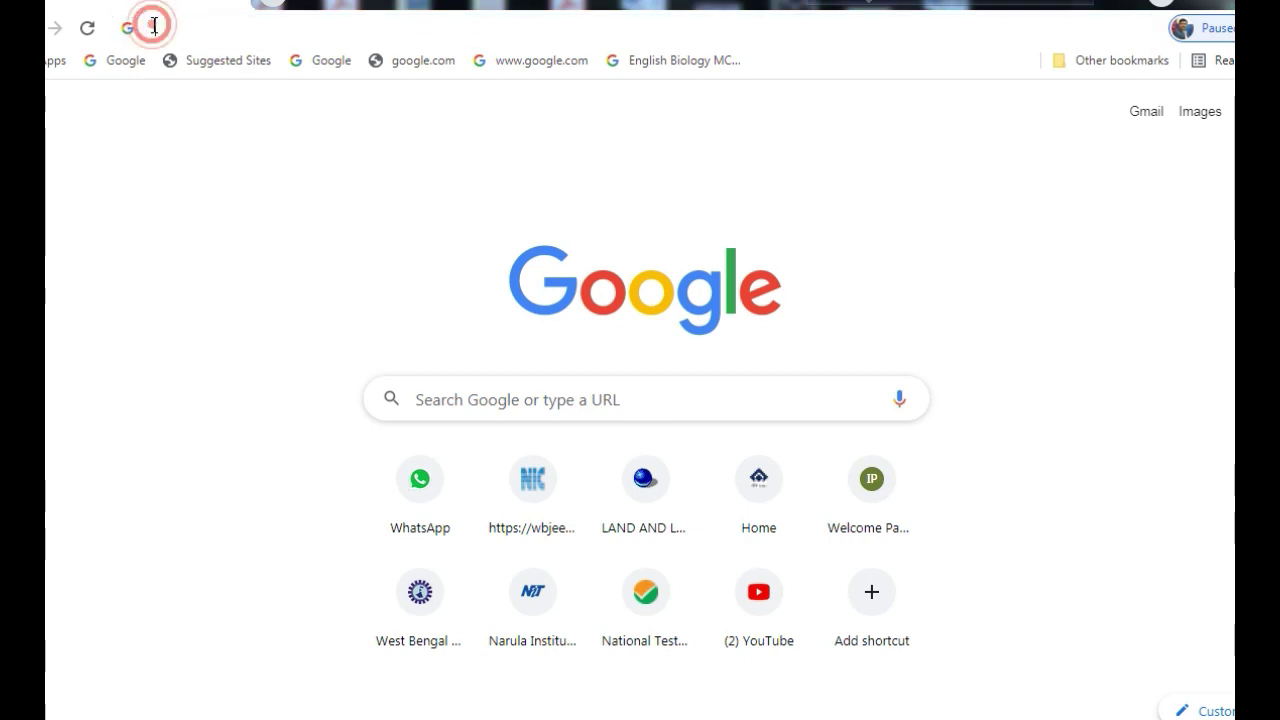
{"action": "right_click", "coordinate": [153, 25]}
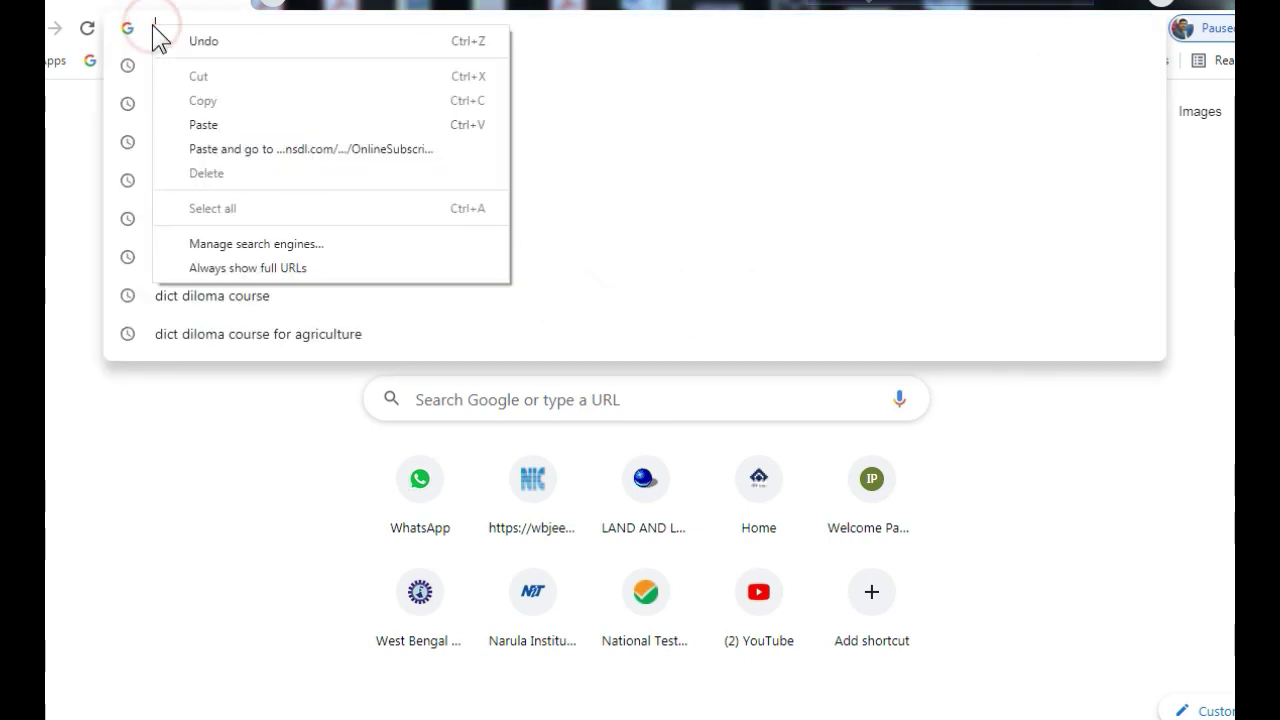
{"action": "left_click", "coordinate": [201, 126]}
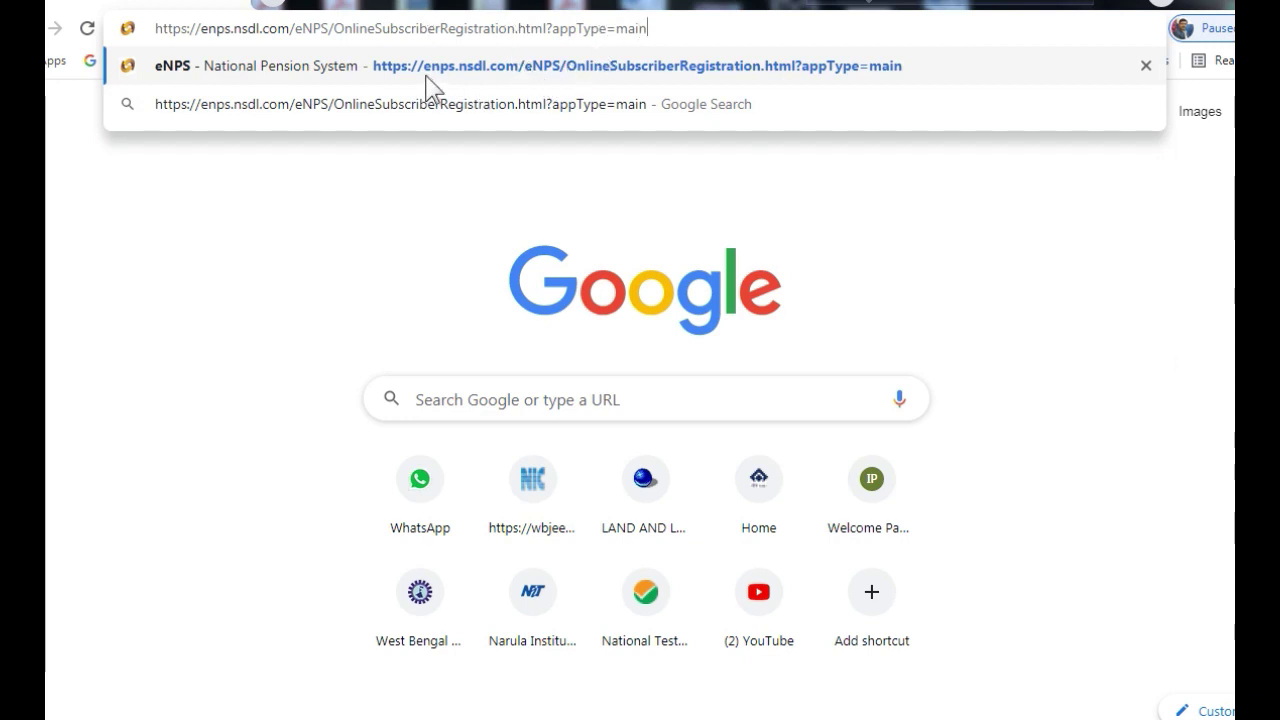
{"action": "left_click", "coordinate": [778, 68]}
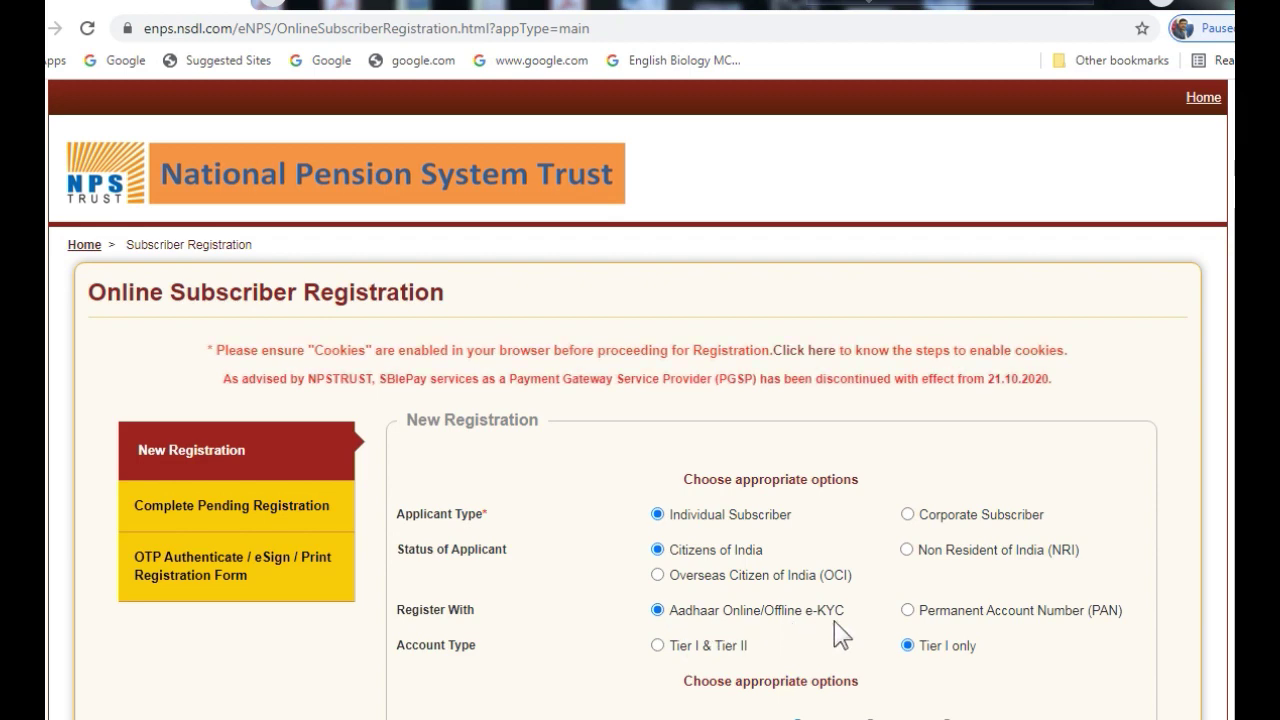
Enter the applicant's 12-digit Aadhaar number and request an OTP
{"action": "scroll", "coordinate": [806, 482], "scroll_direction": "down", "scroll_amount": 1}
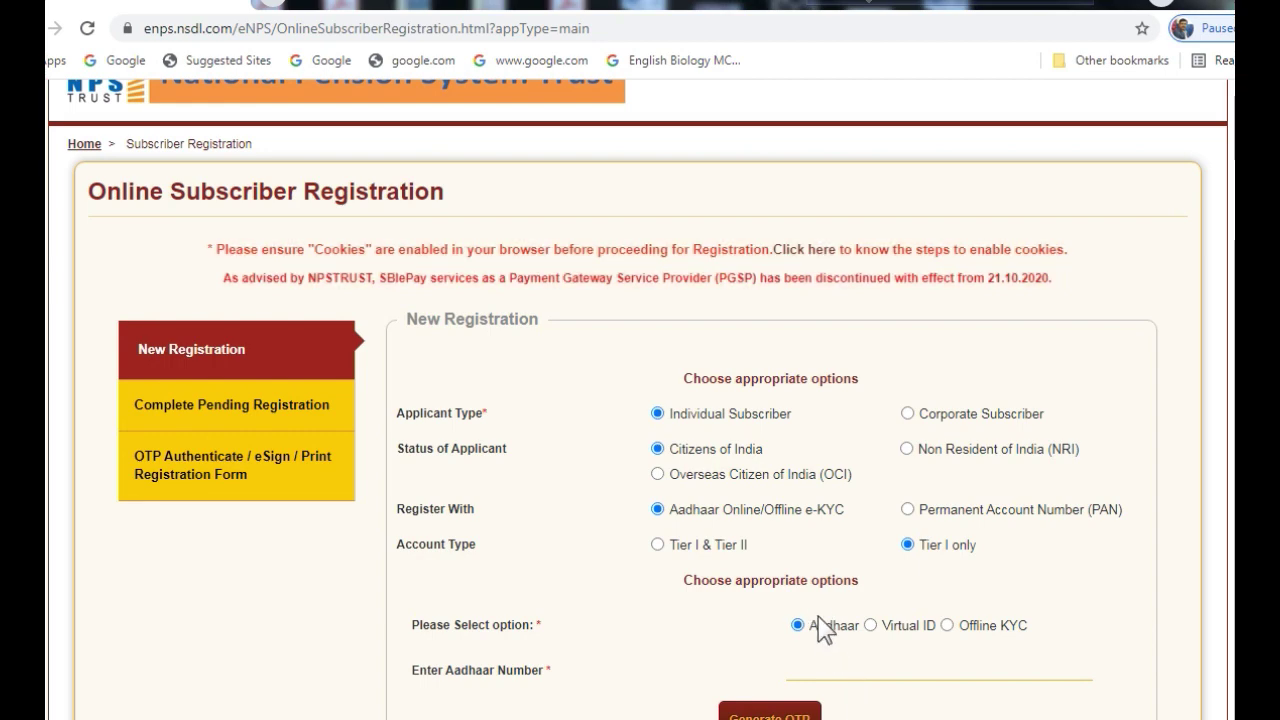
{"action": "scroll", "coordinate": [822, 628], "scroll_direction": "down", "scroll_amount": 2}
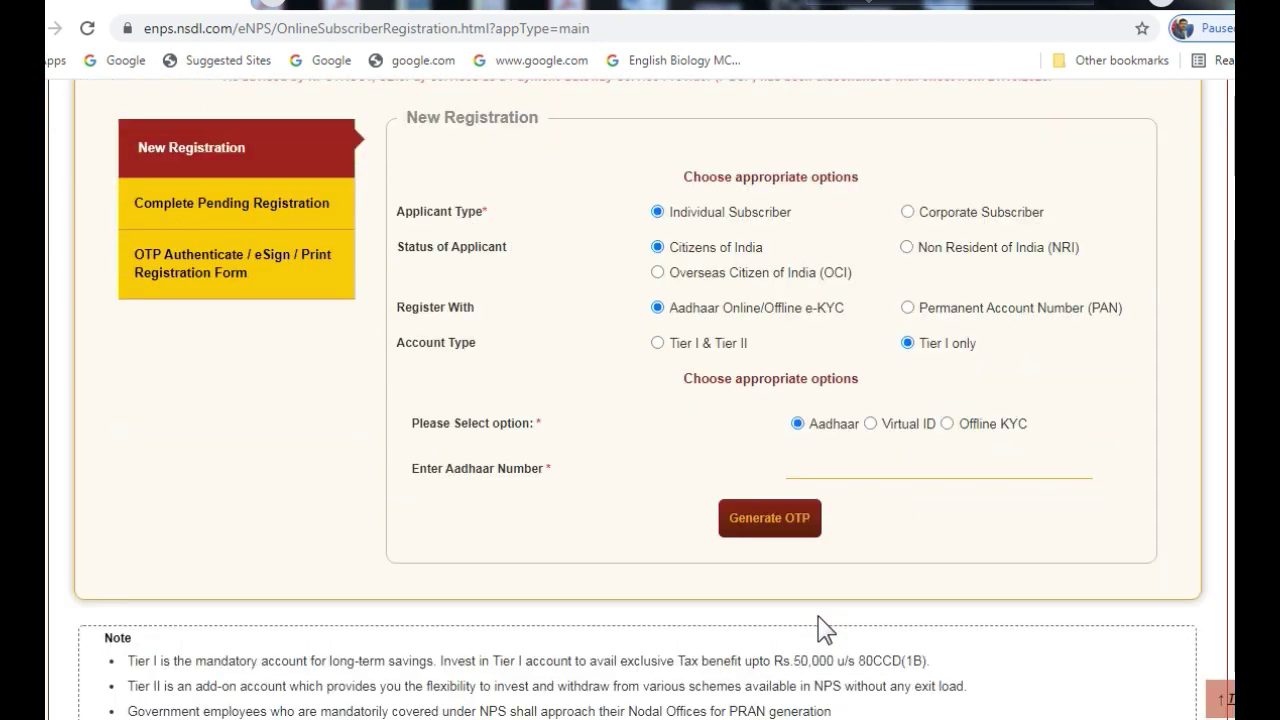
{"action": "left_click", "coordinate": [807, 469]}
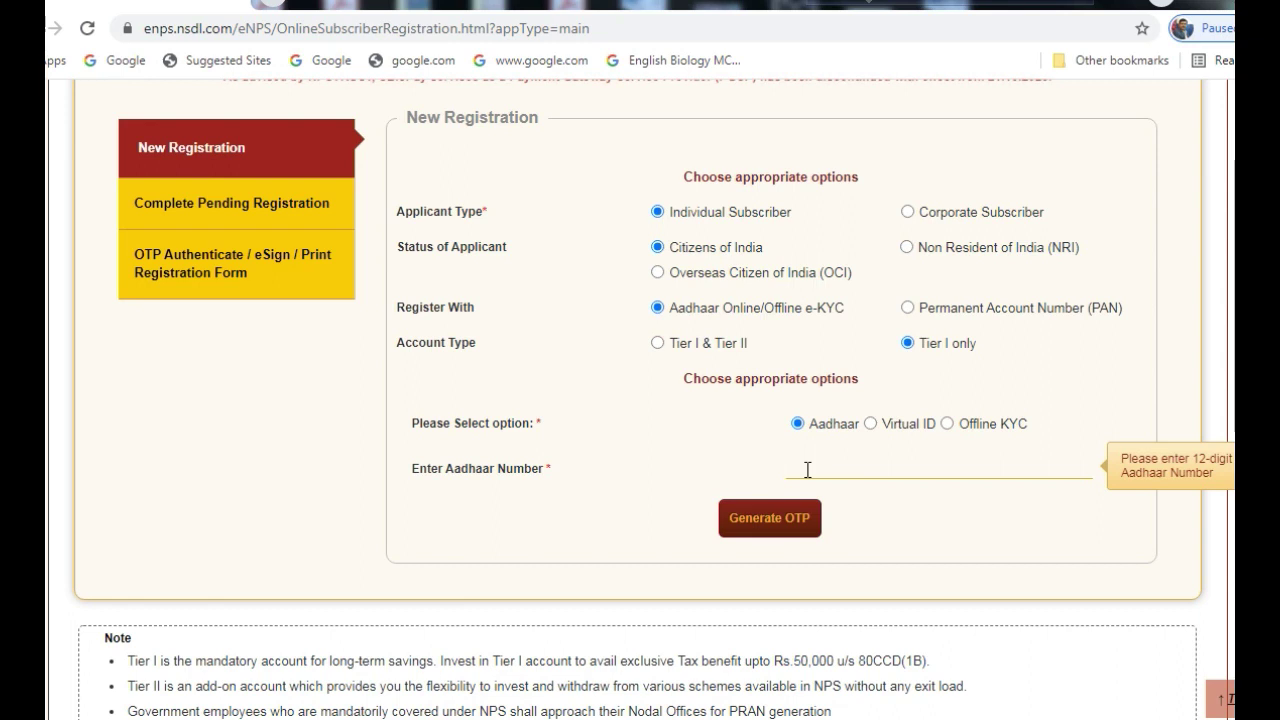
{"action": "left_click", "coordinate": [766, 528]}
{"action": "left_click", "coordinate": [803, 530]}
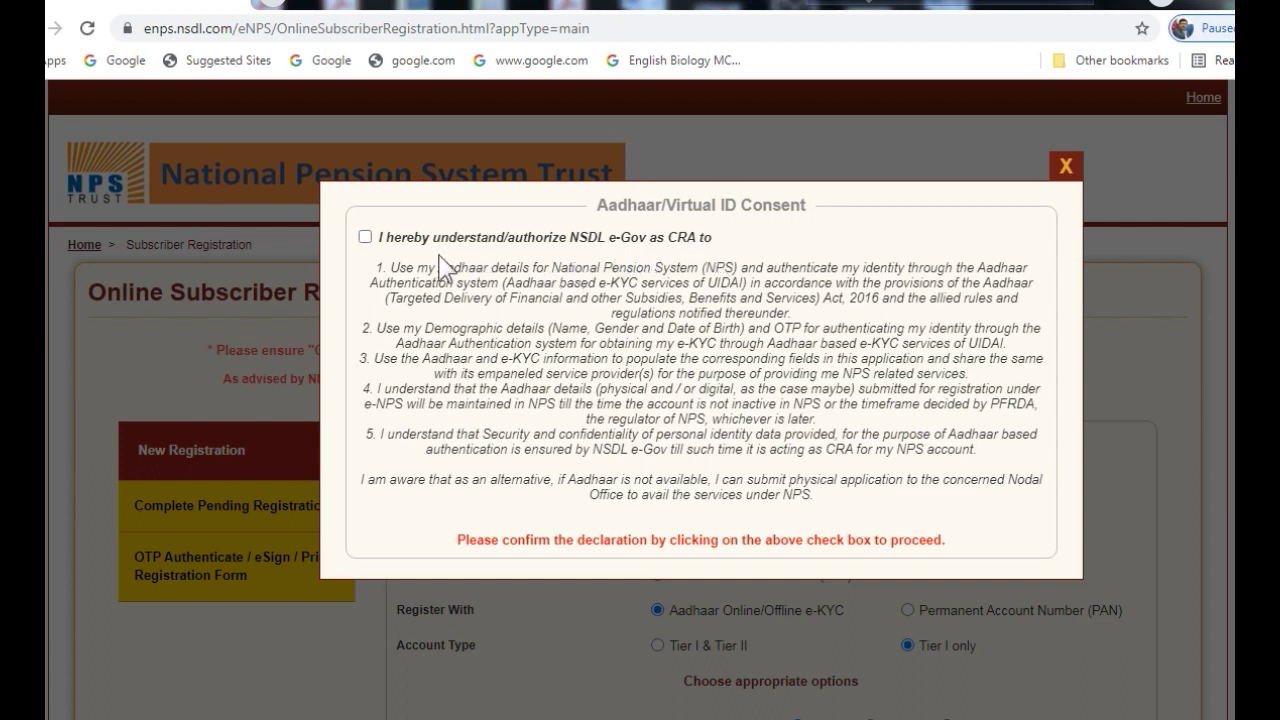
Accept the Aadhaar consent declaration and verify the 6-digit OTP
{"action": "left_click", "coordinate": [365, 237]}
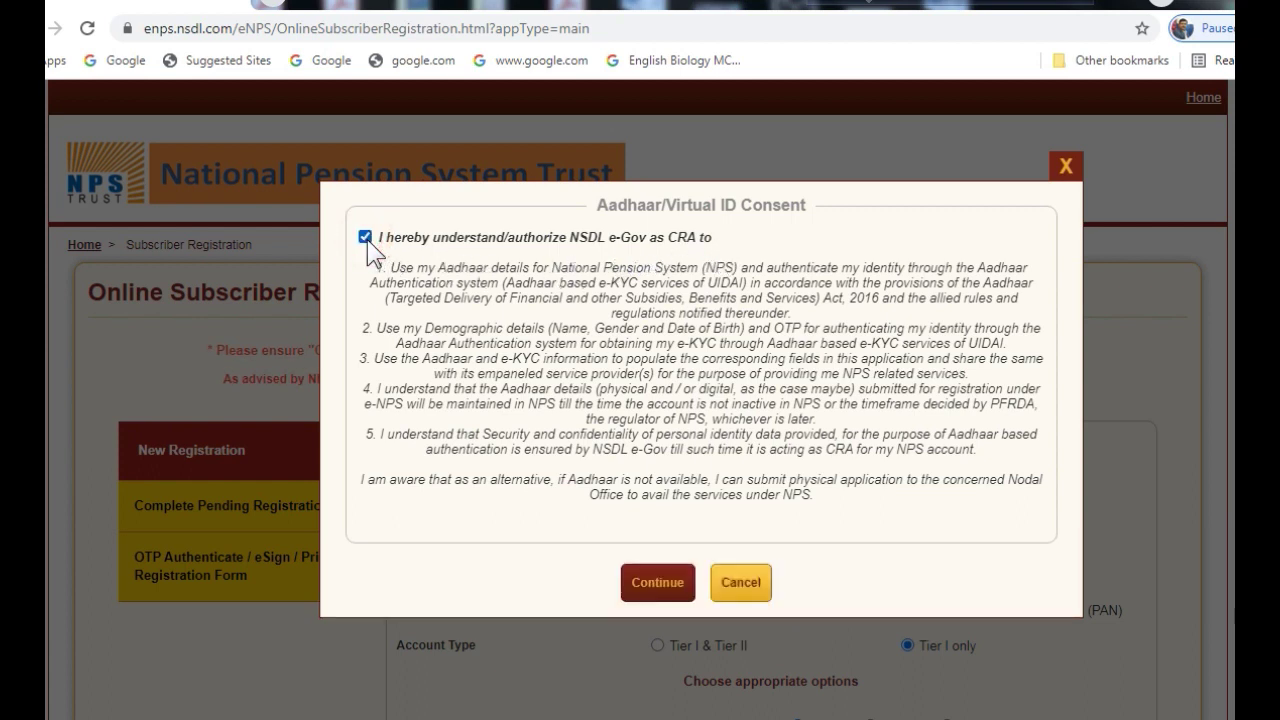
{"action": "left_click", "coordinate": [655, 584]}
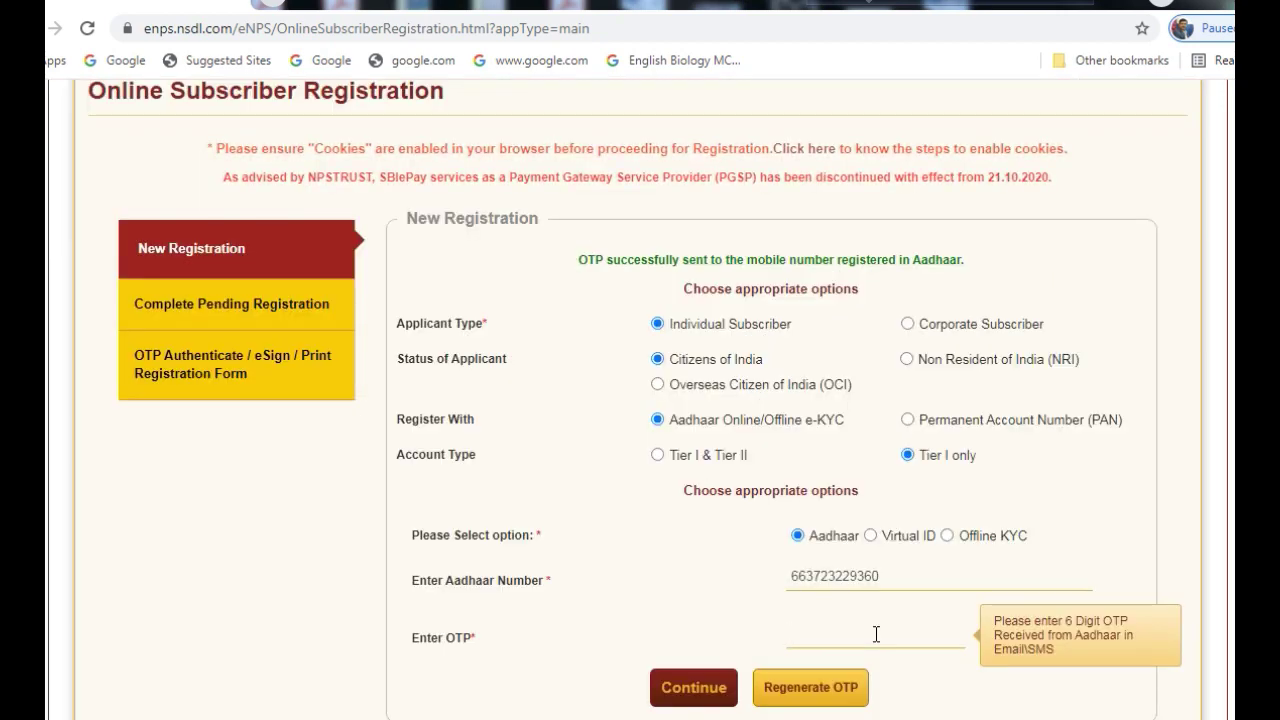
{"action": "type", "text": "••••••"}
{"action": "left_click", "coordinate": [703, 689]}
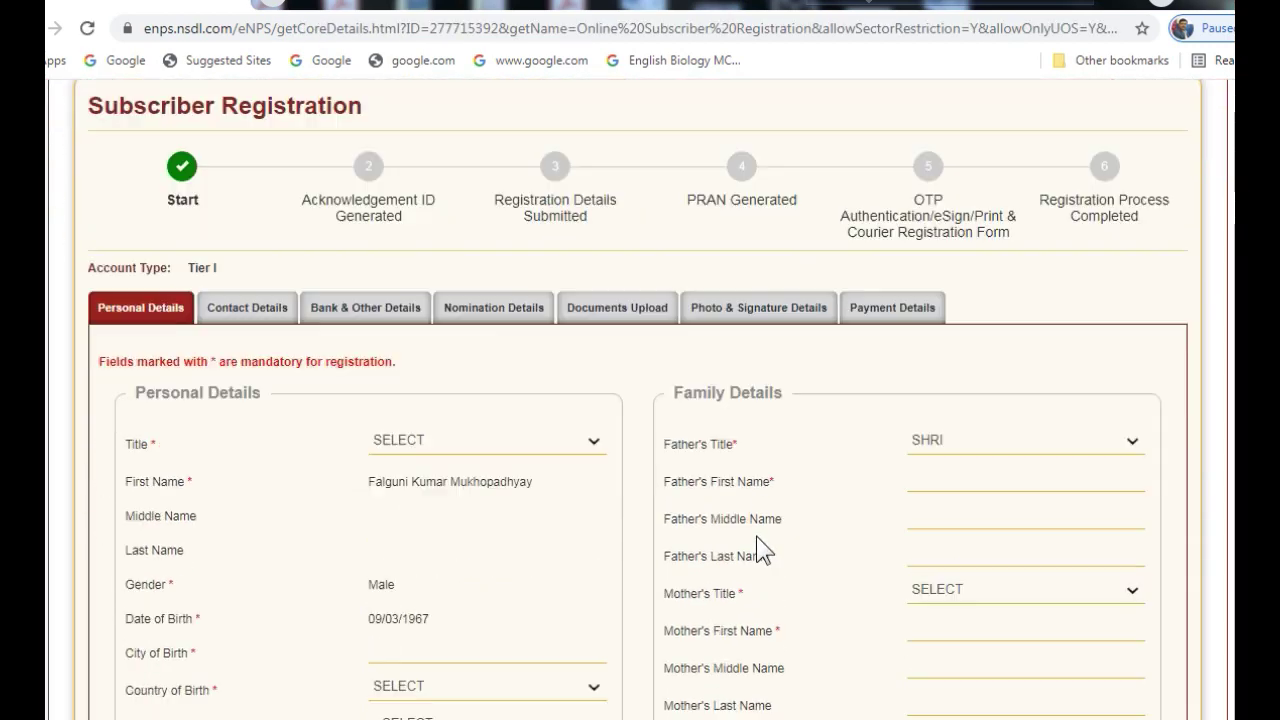
Set Title to SHRI and Country of Birth to INDIA
{"action": "scroll", "coordinate": [757, 536], "scroll_direction": "down", "scroll_amount": 1}
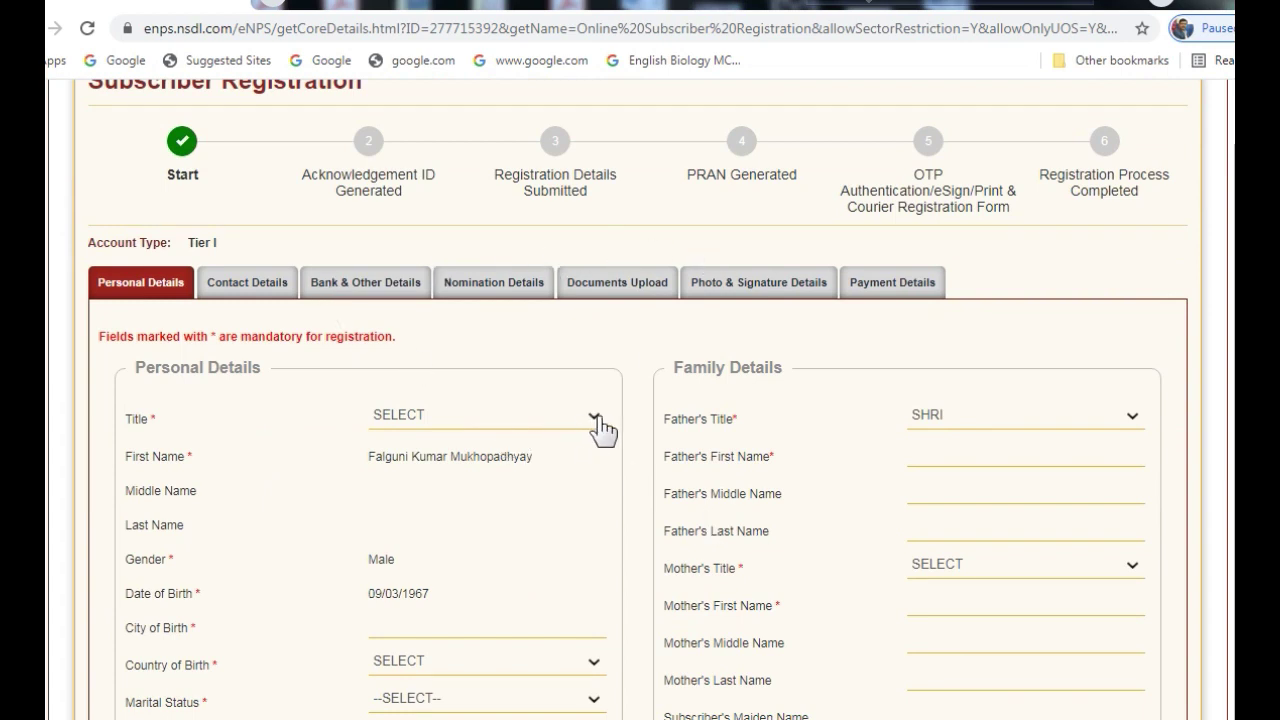
{"action": "scroll", "coordinate": [660, 468], "scroll_direction": "up", "scroll_amount": 1}
{"action": "scroll", "coordinate": [657, 466], "scroll_direction": "up", "scroll_amount": 2}
{"action": "scroll", "coordinate": [652, 484], "scroll_direction": "down", "scroll_amount": 2}
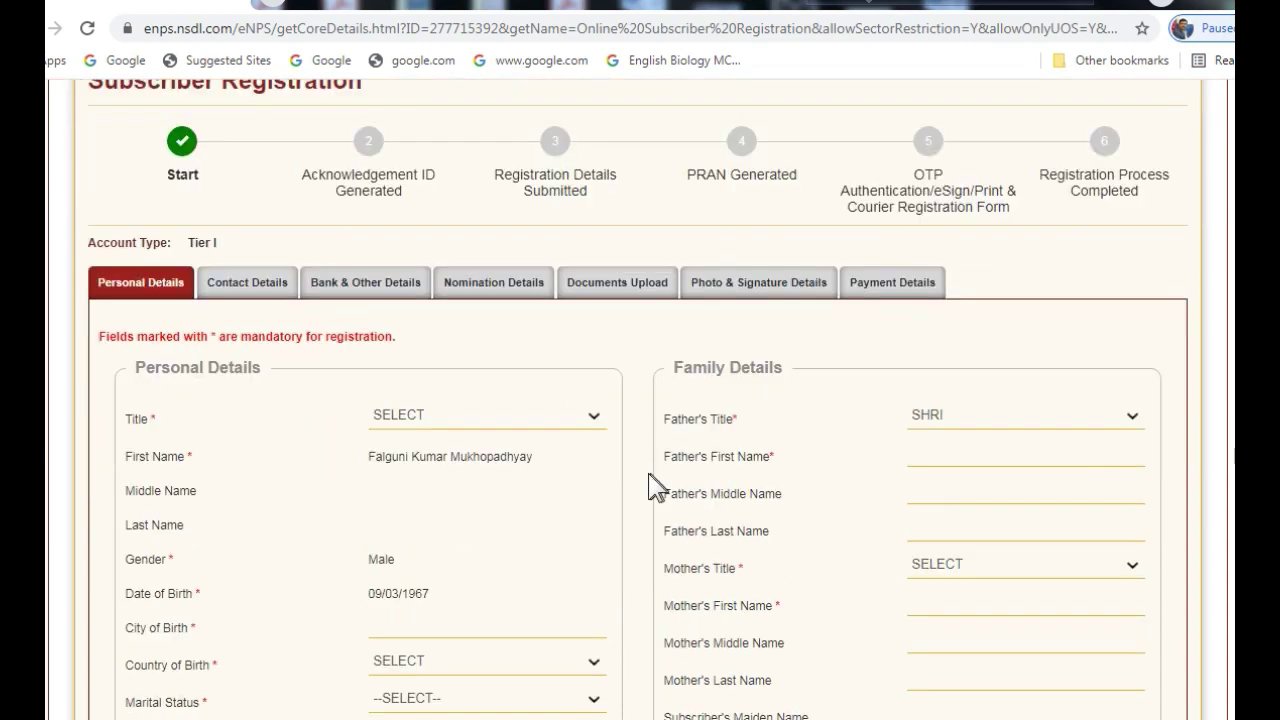
{"action": "left_click", "coordinate": [595, 420]}
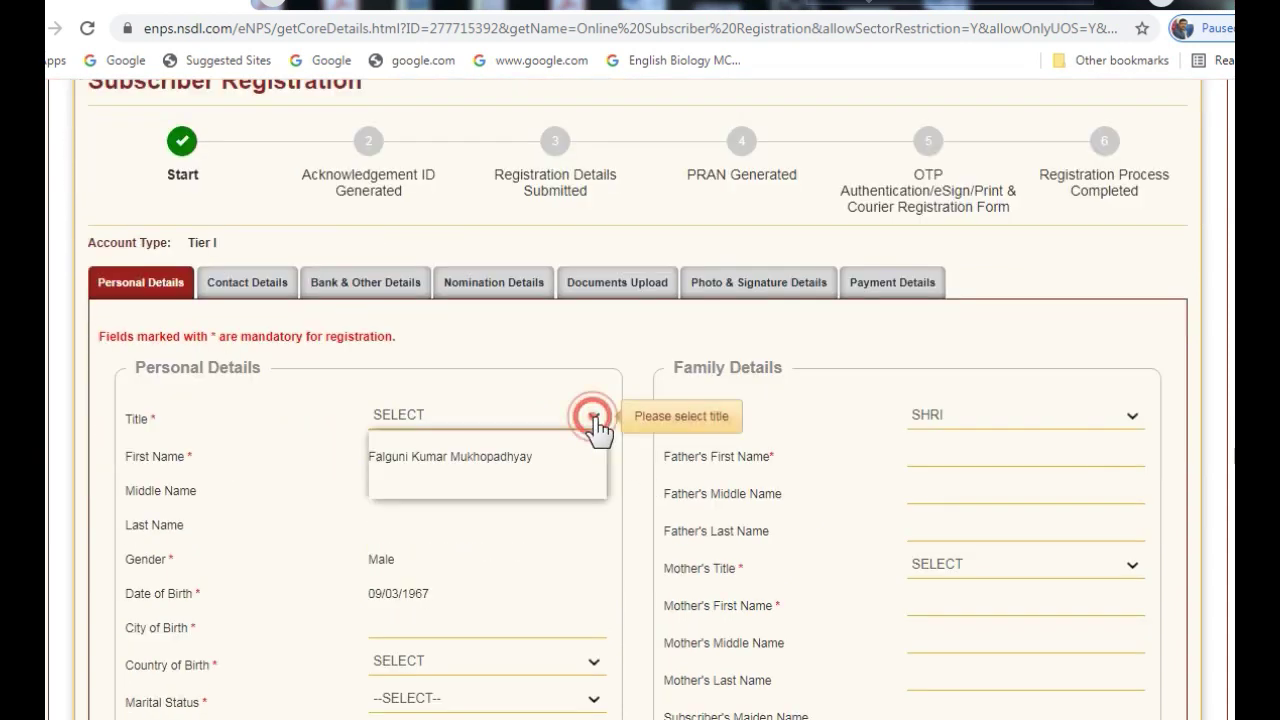
{"action": "left_click", "coordinate": [423, 456]}
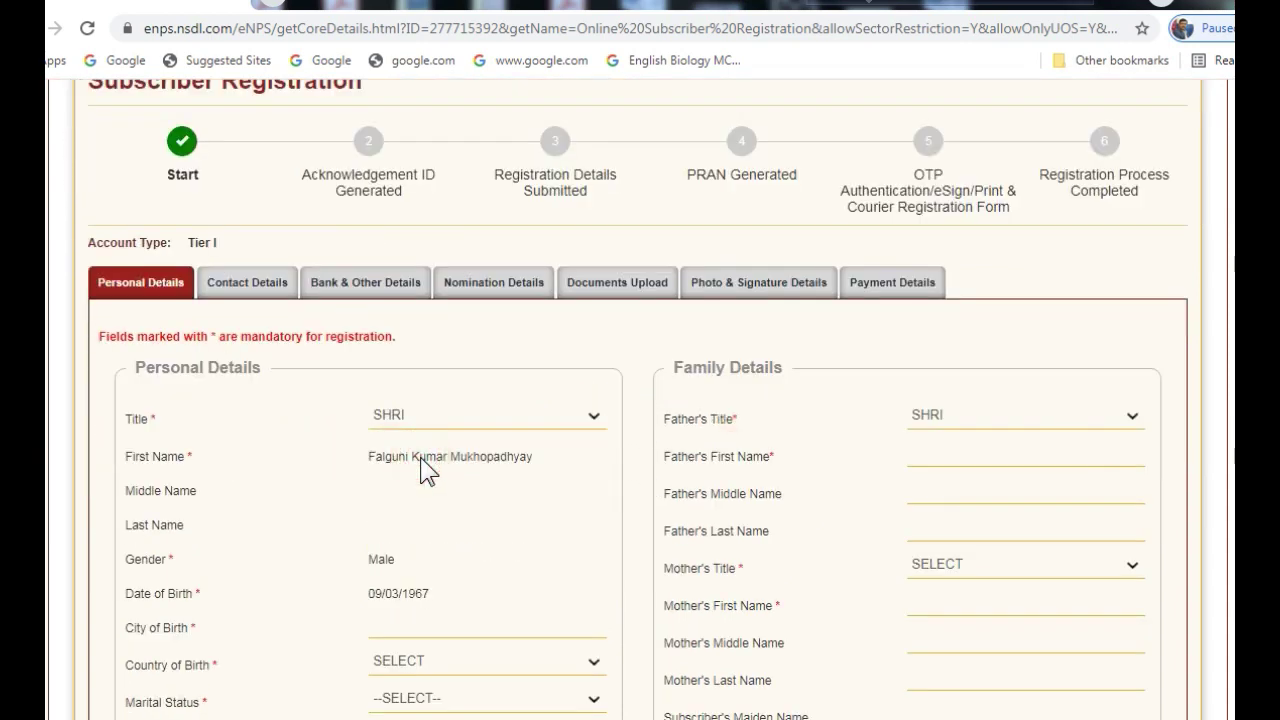
{"action": "scroll", "coordinate": [488, 620], "scroll_direction": "down", "scroll_amount": 1}
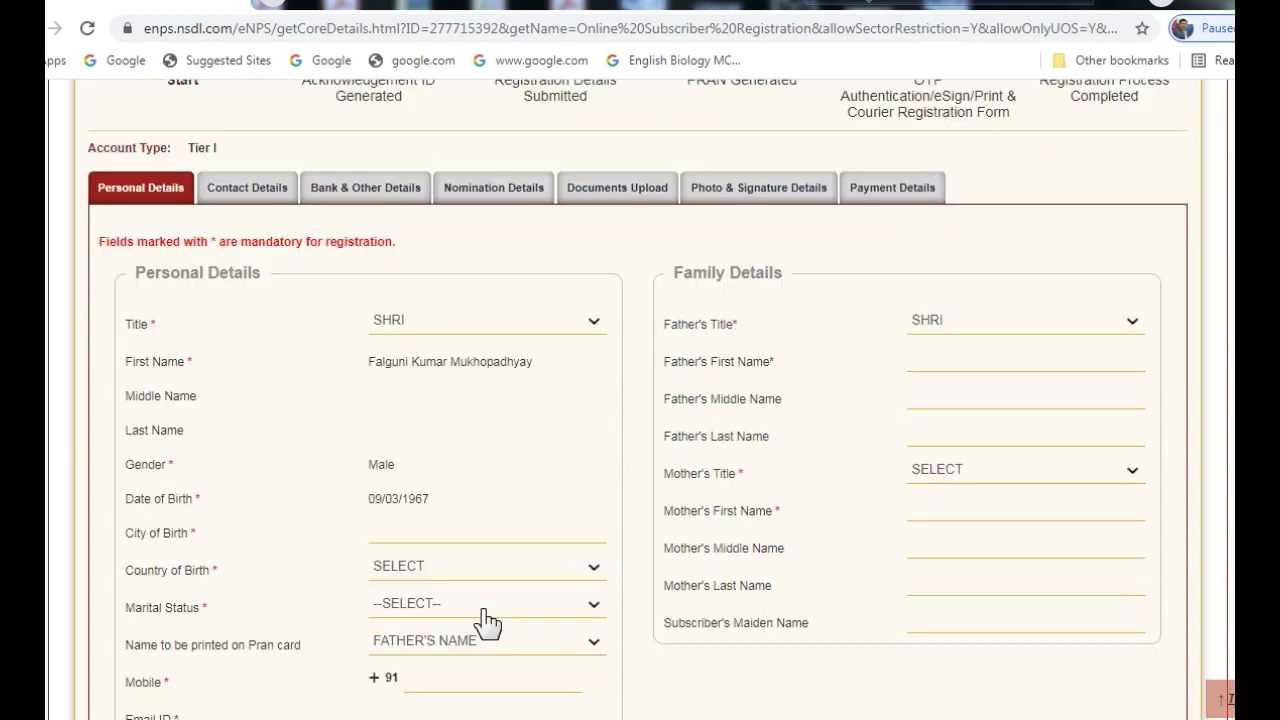
{"action": "left_click", "coordinate": [594, 566]}
{"action": "scroll", "coordinate": [610, 400], "scroll_direction": "down", "scroll_amount": 1}
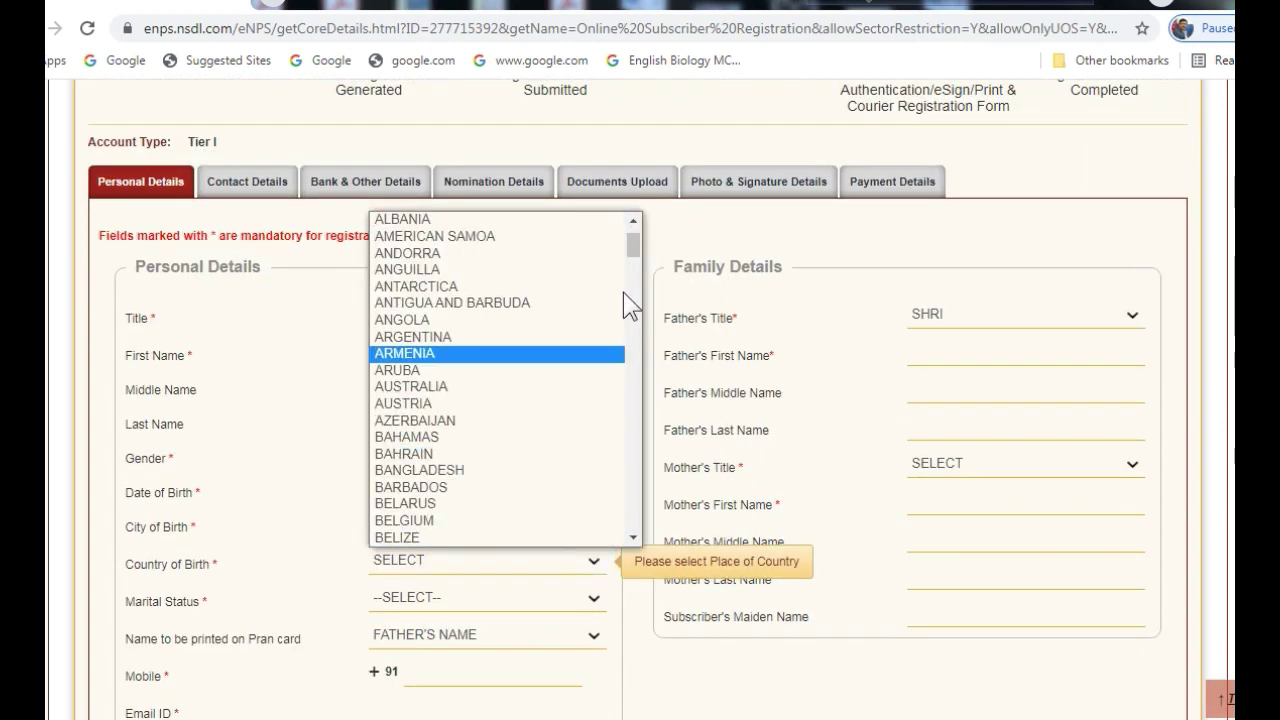
{"action": "left_click_drag", "start_coordinate": [635, 247], "coordinate": [630, 346]}
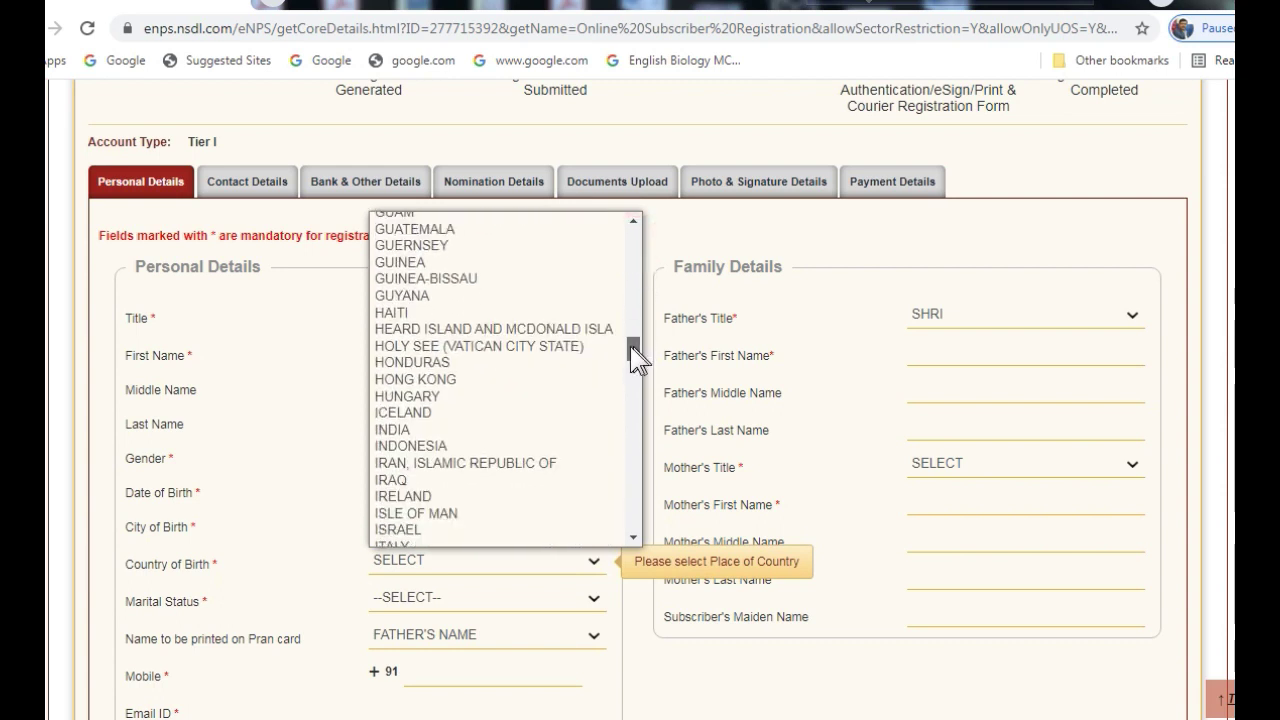
{"action": "left_click", "coordinate": [455, 431]}
Set Marital Status to MARRIED and use Father's Name on the PRAN card
{"action": "scroll", "coordinate": [494, 438], "scroll_direction": "down", "scroll_amount": 2}
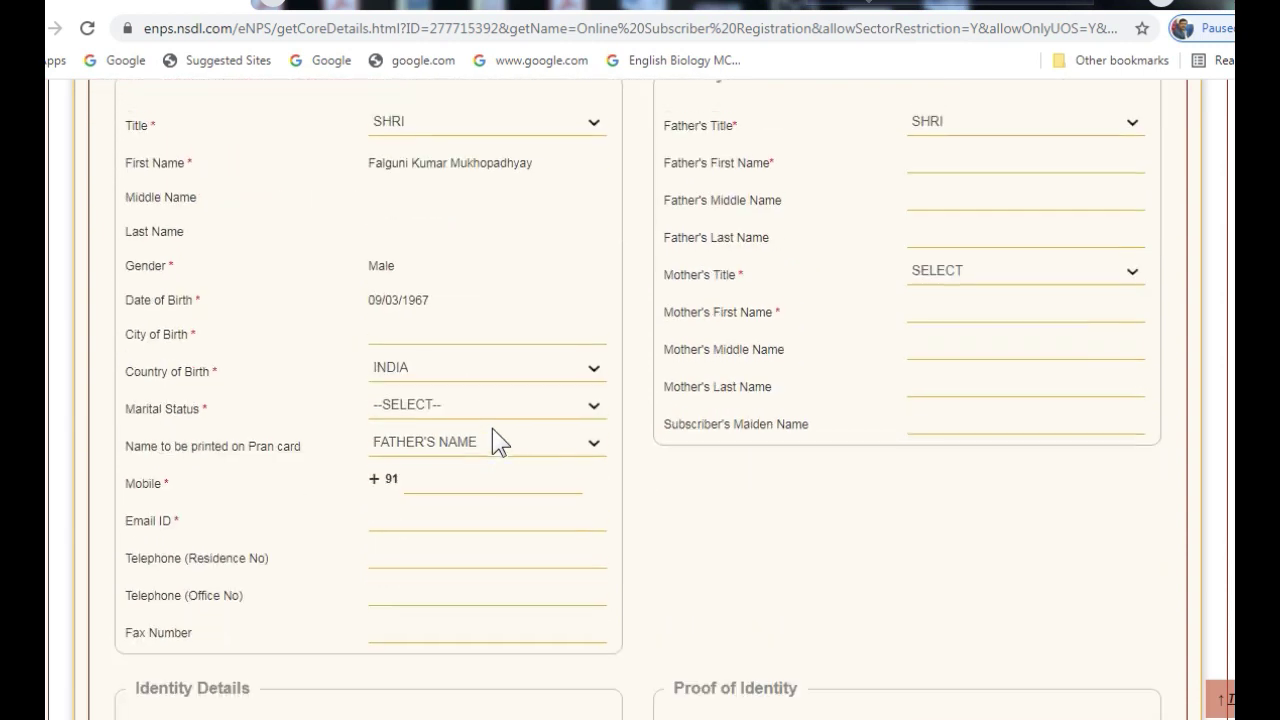
{"action": "left_click", "coordinate": [594, 403]}
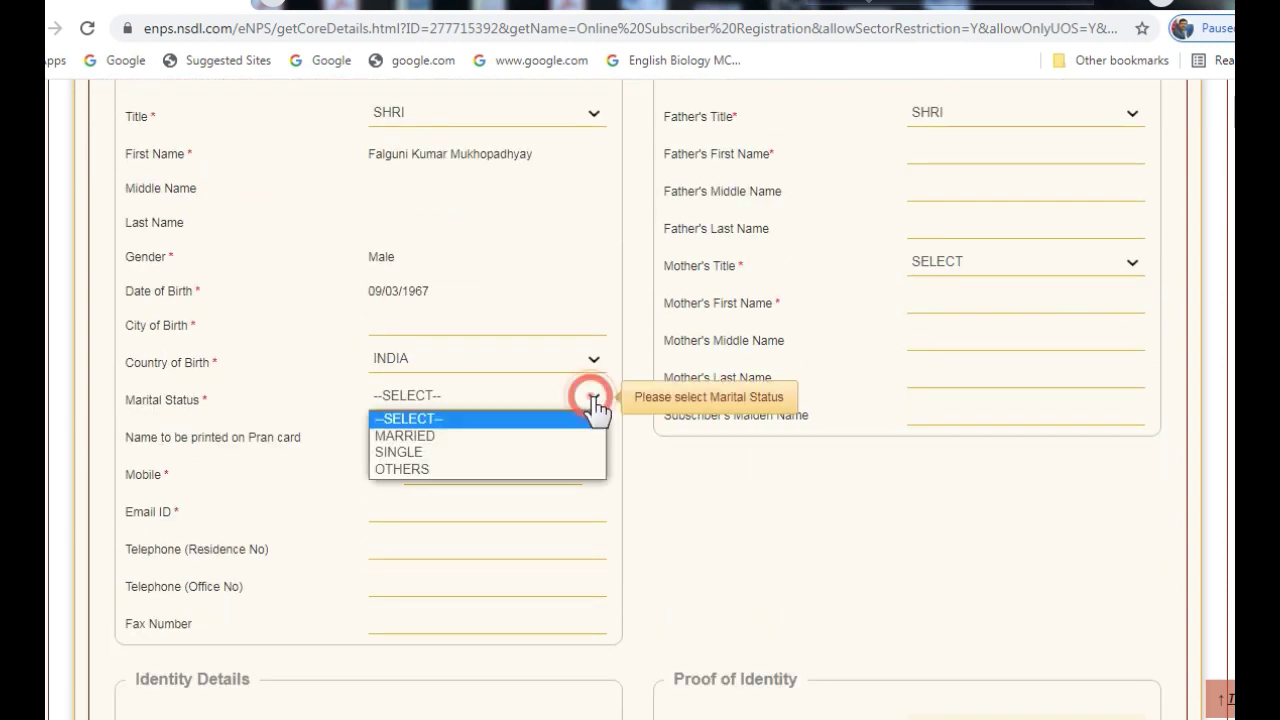
{"action": "left_click", "coordinate": [491, 436]}
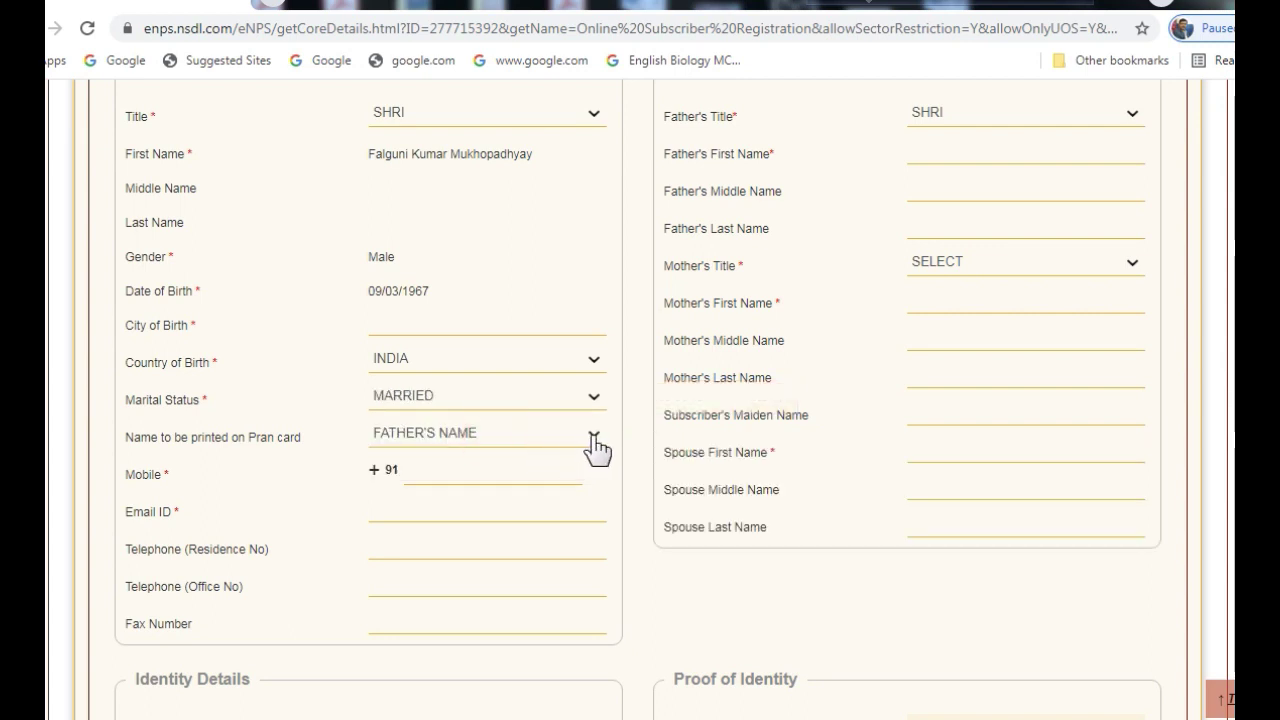
{"action": "left_click", "coordinate": [594, 438]}
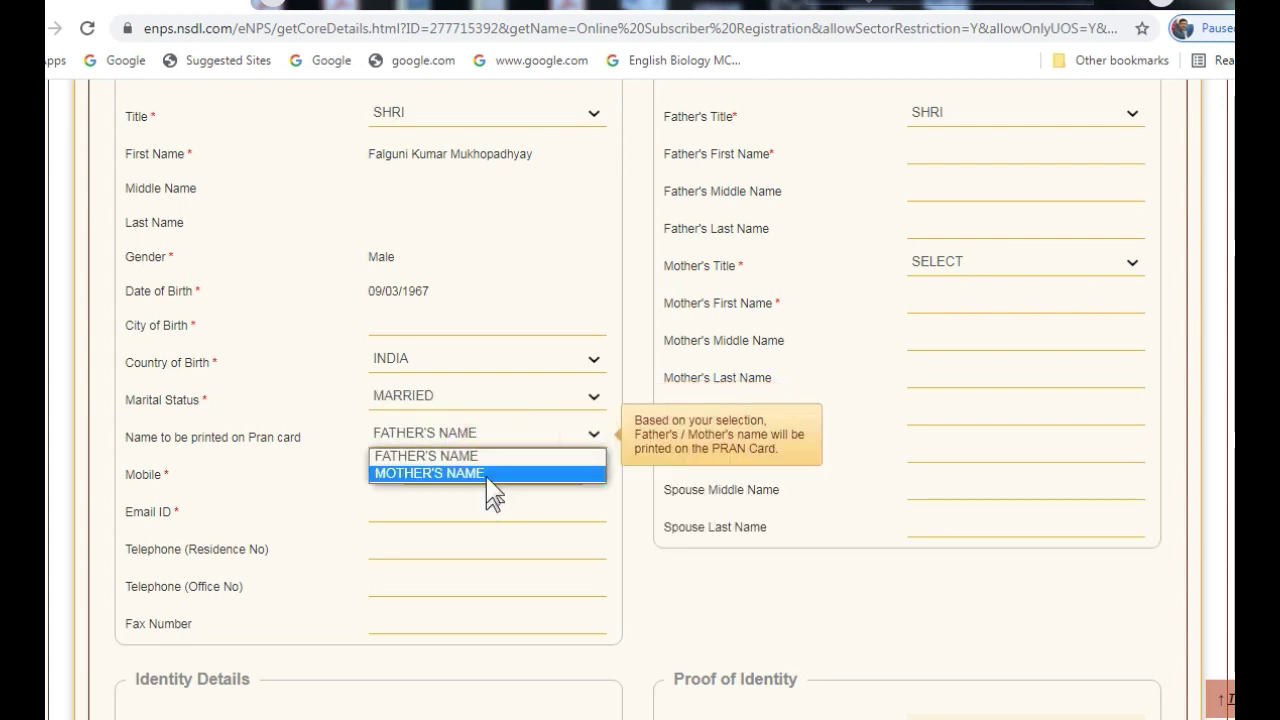
{"action": "left_click", "coordinate": [484, 460]}
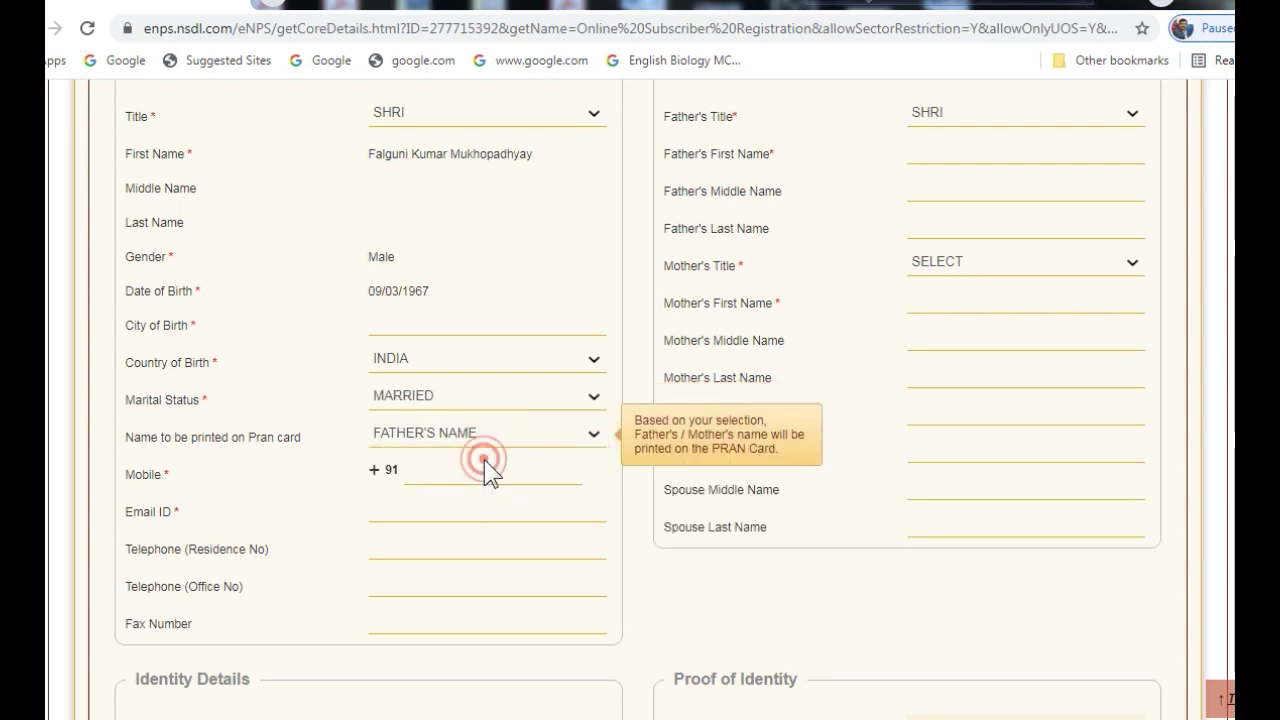
Fill in the applicant's mobile number and e-mail address
{"action": "left_click", "coordinate": [420, 475]}
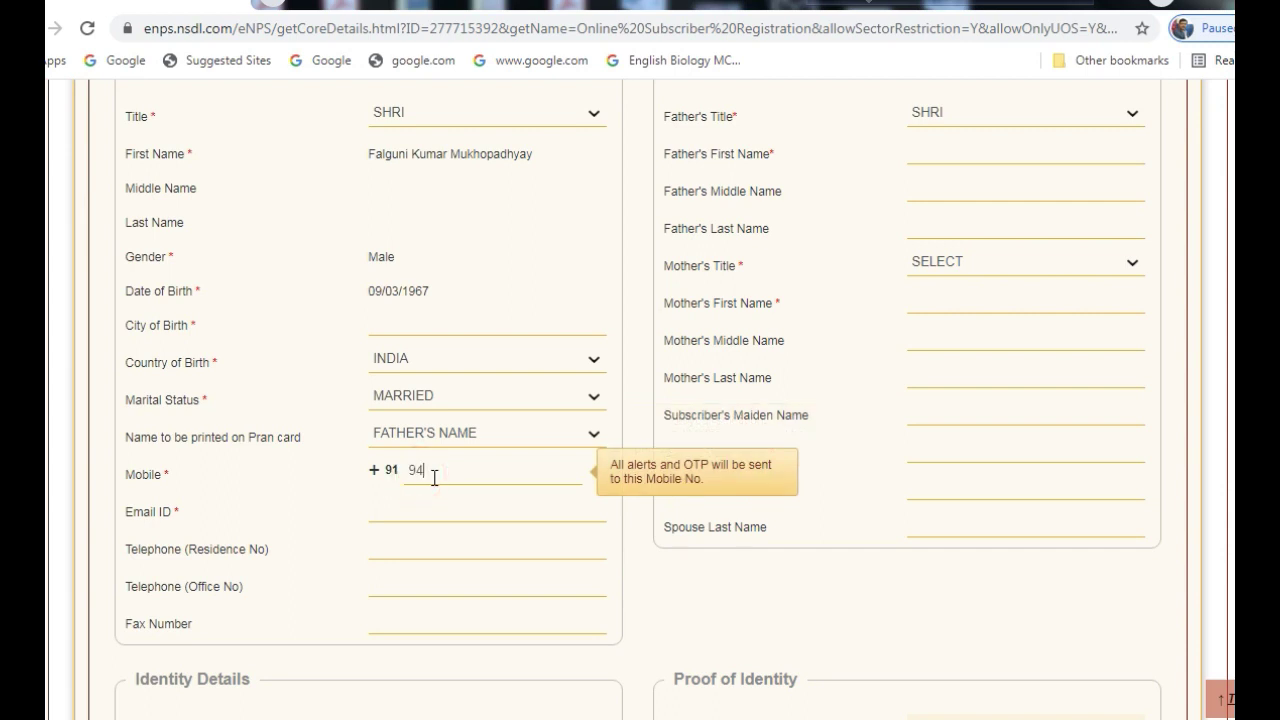
{"action": "left_click", "coordinate": [393, 516]}
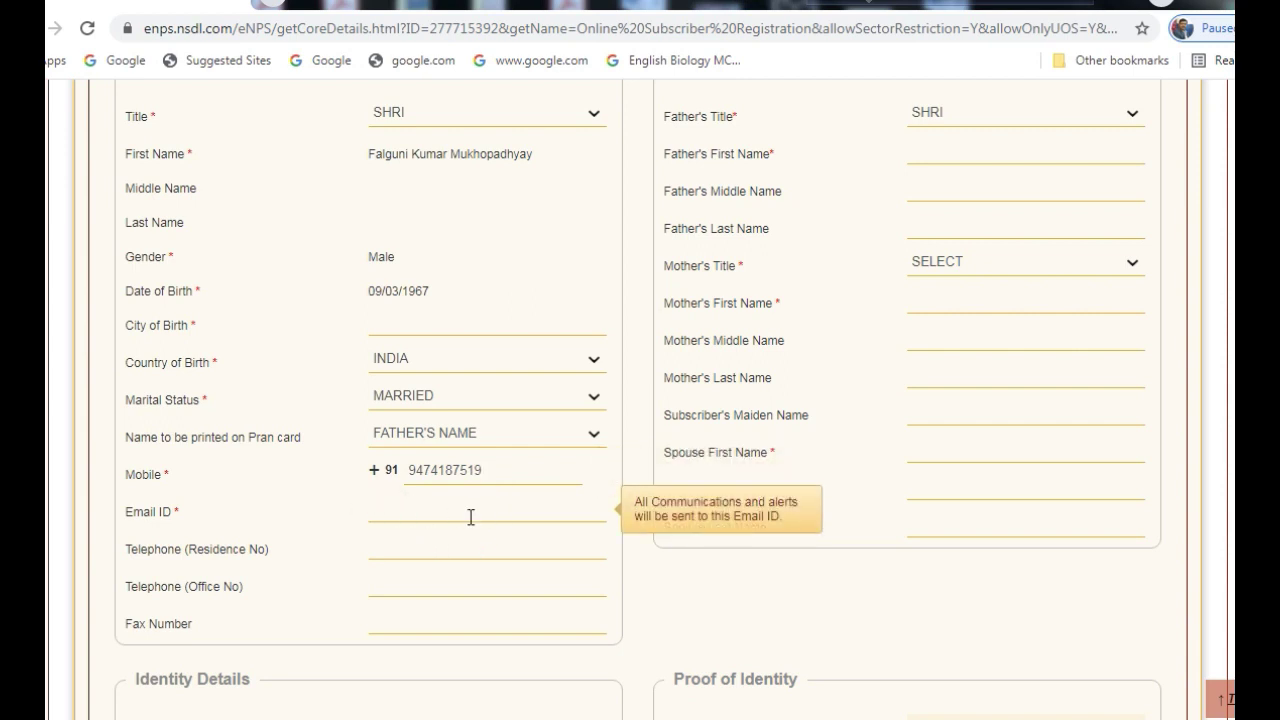
{"action": "scroll", "coordinate": [759, 610], "scroll_direction": "up", "scroll_amount": 1}
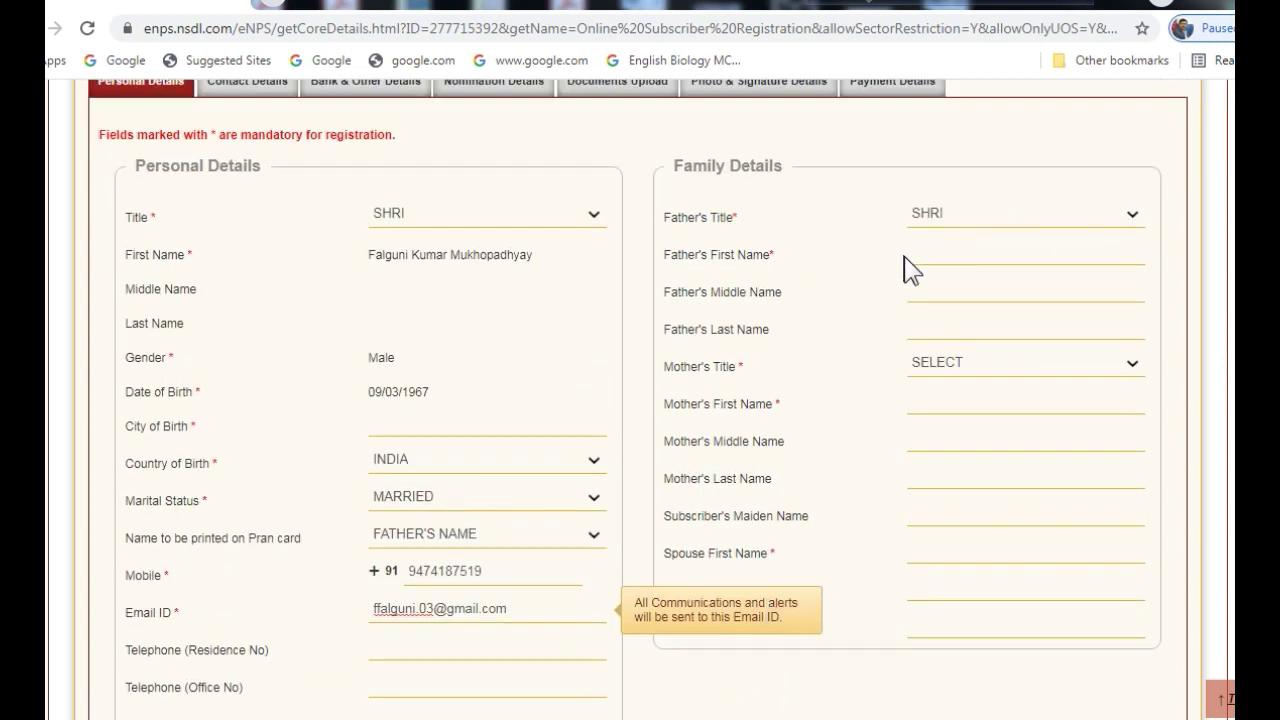
Enter the father's first, middle and last names in Family Details
{"action": "left_click", "coordinate": [948, 257]}
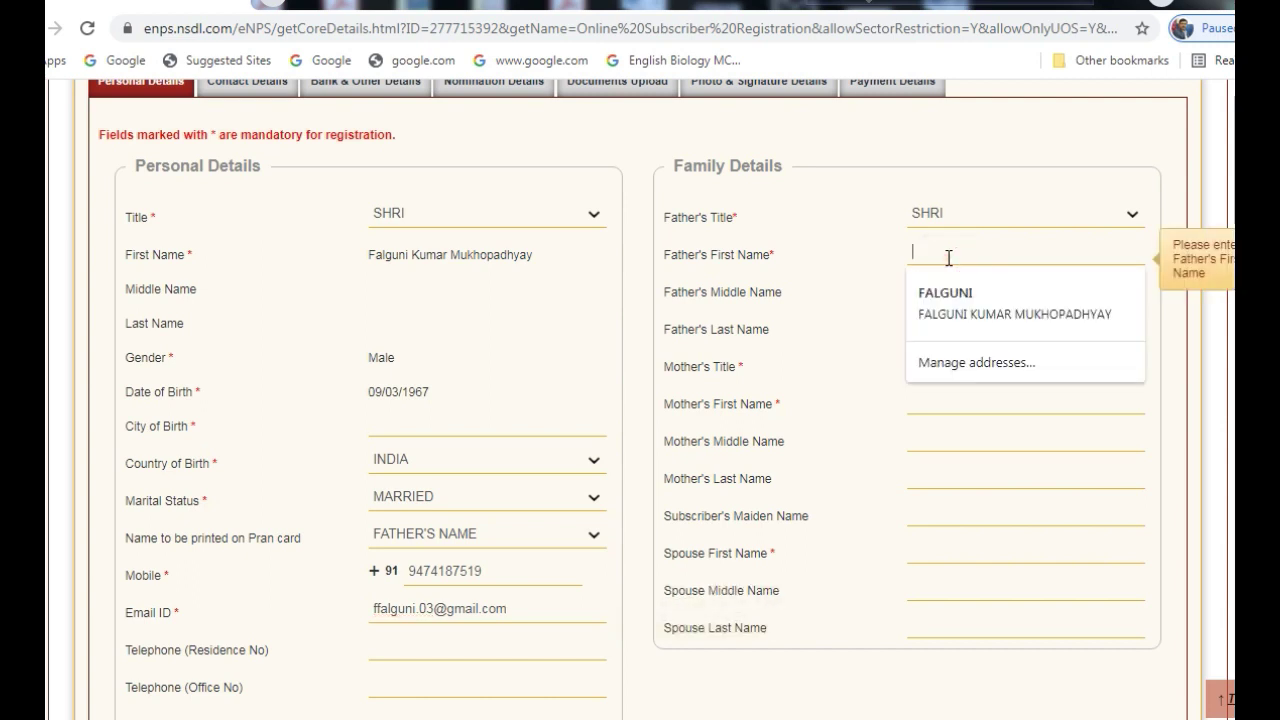
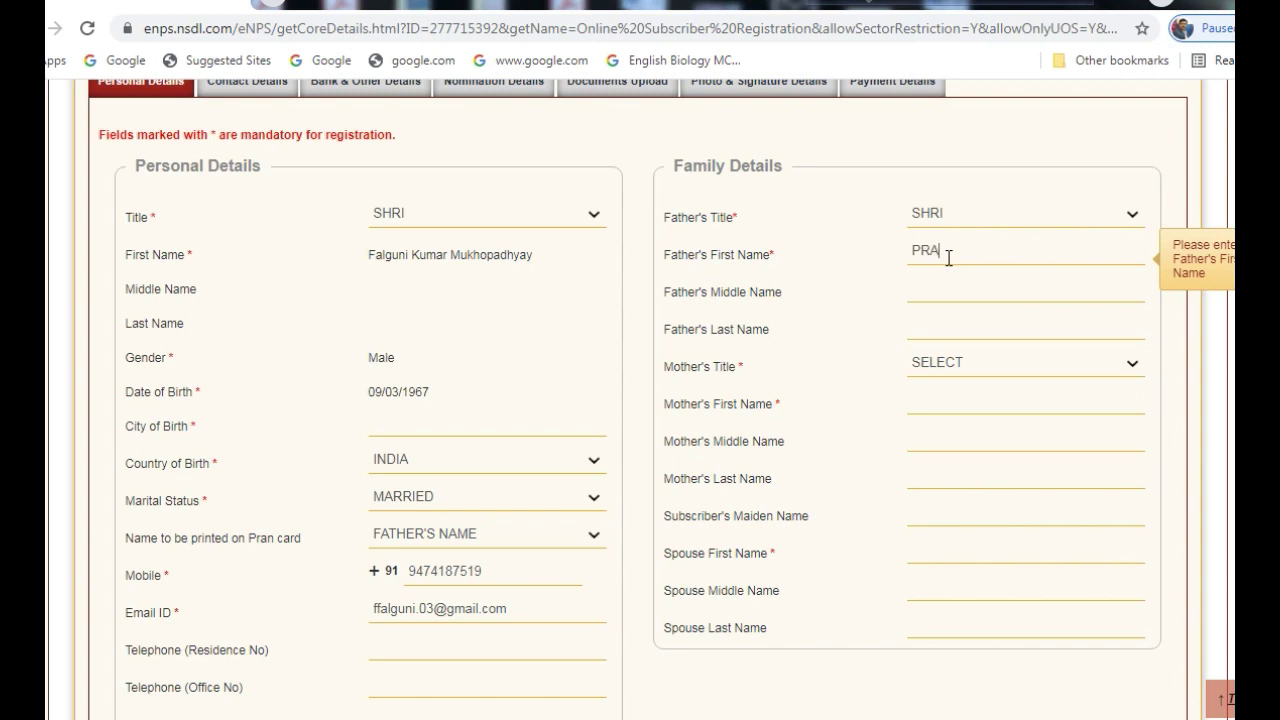
{"action": "left_click", "coordinate": [935, 295]}
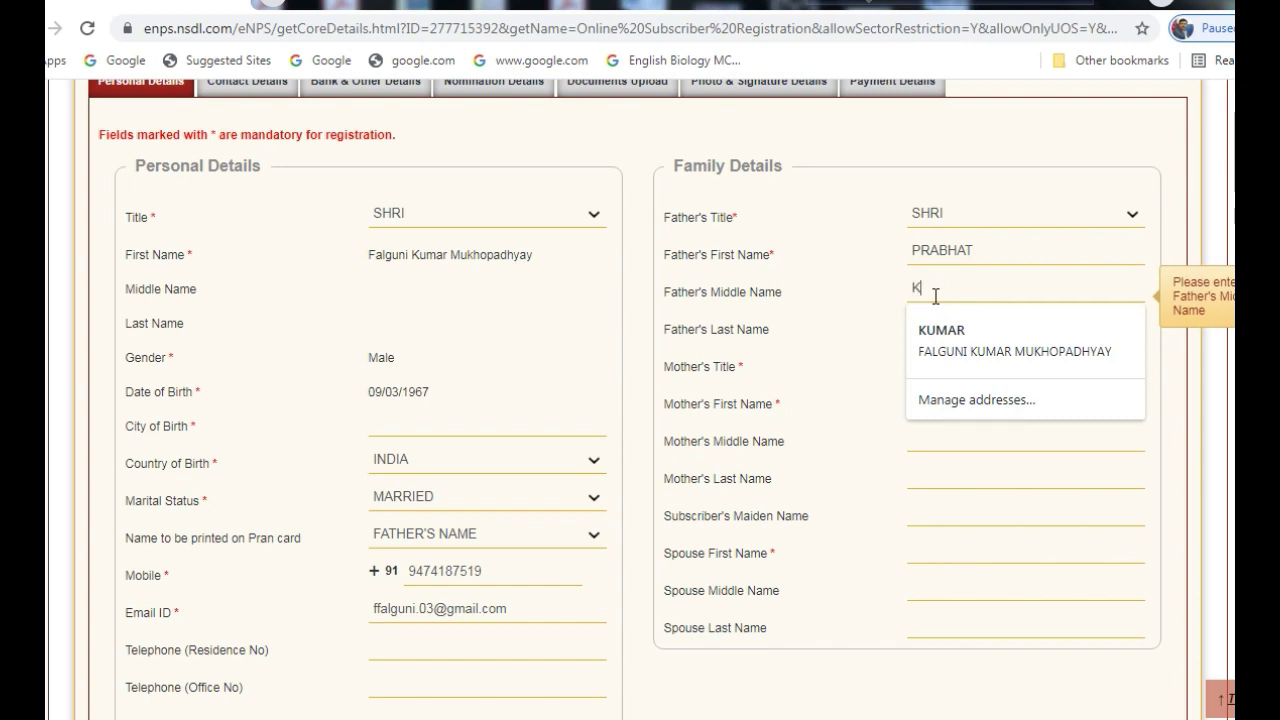
{"action": "left_click", "coordinate": [771, 336]}
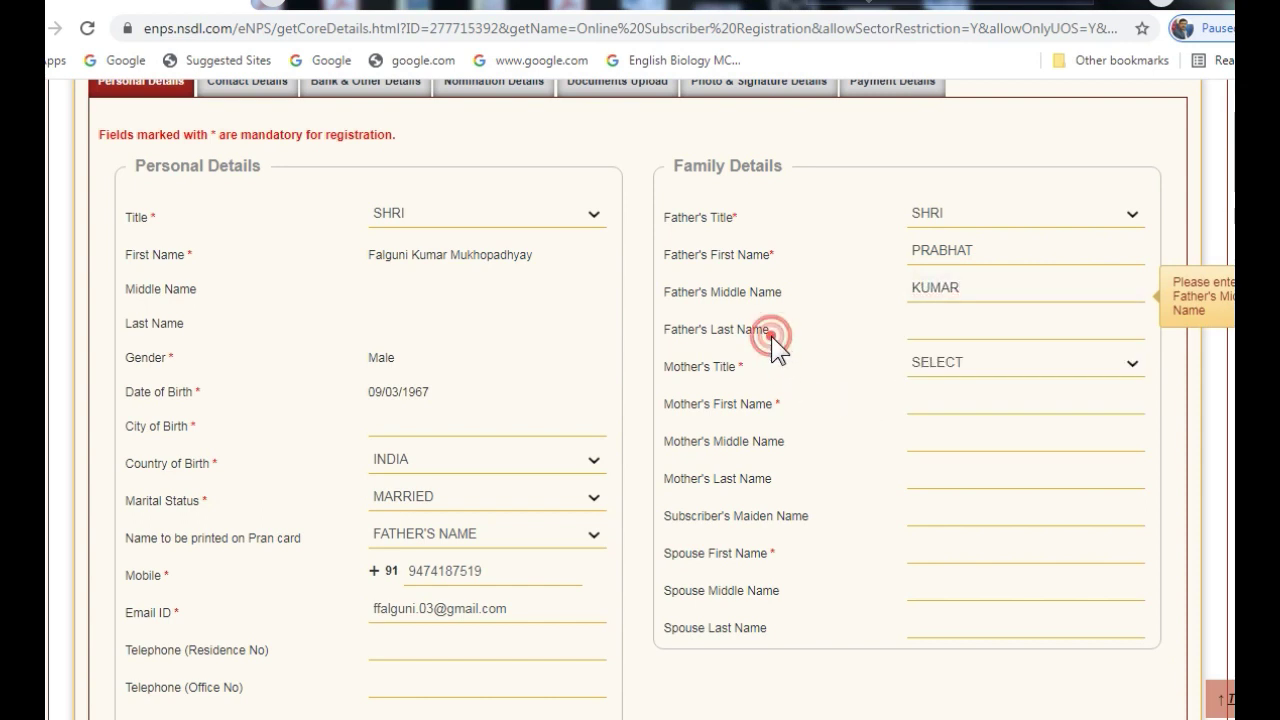
{"action": "left_click", "coordinate": [927, 337]}
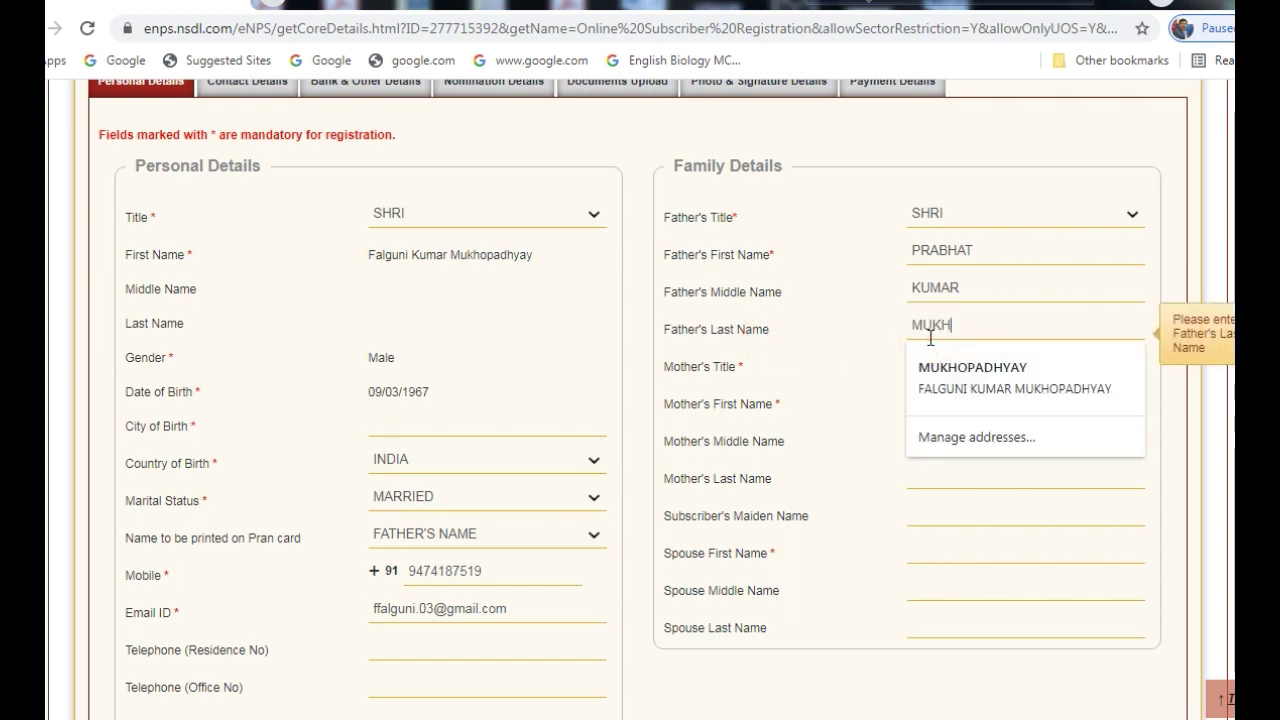
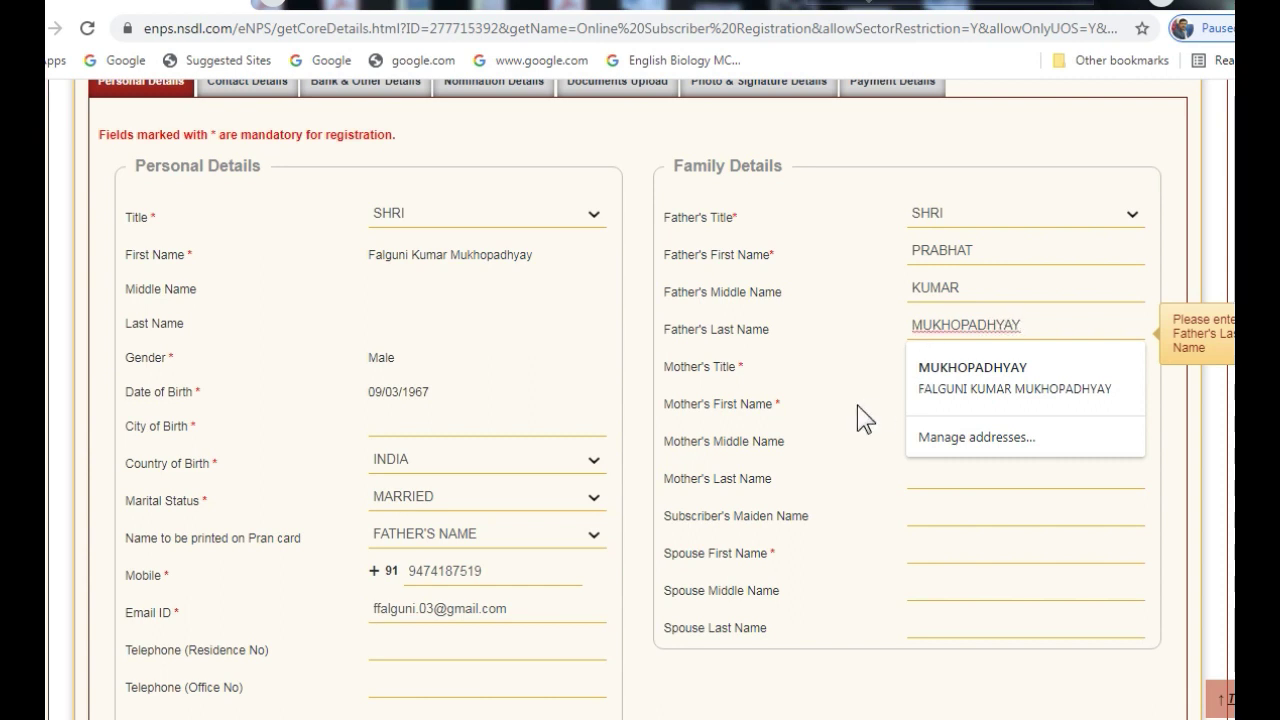
{"action": "left_click", "coordinate": [826, 410]}
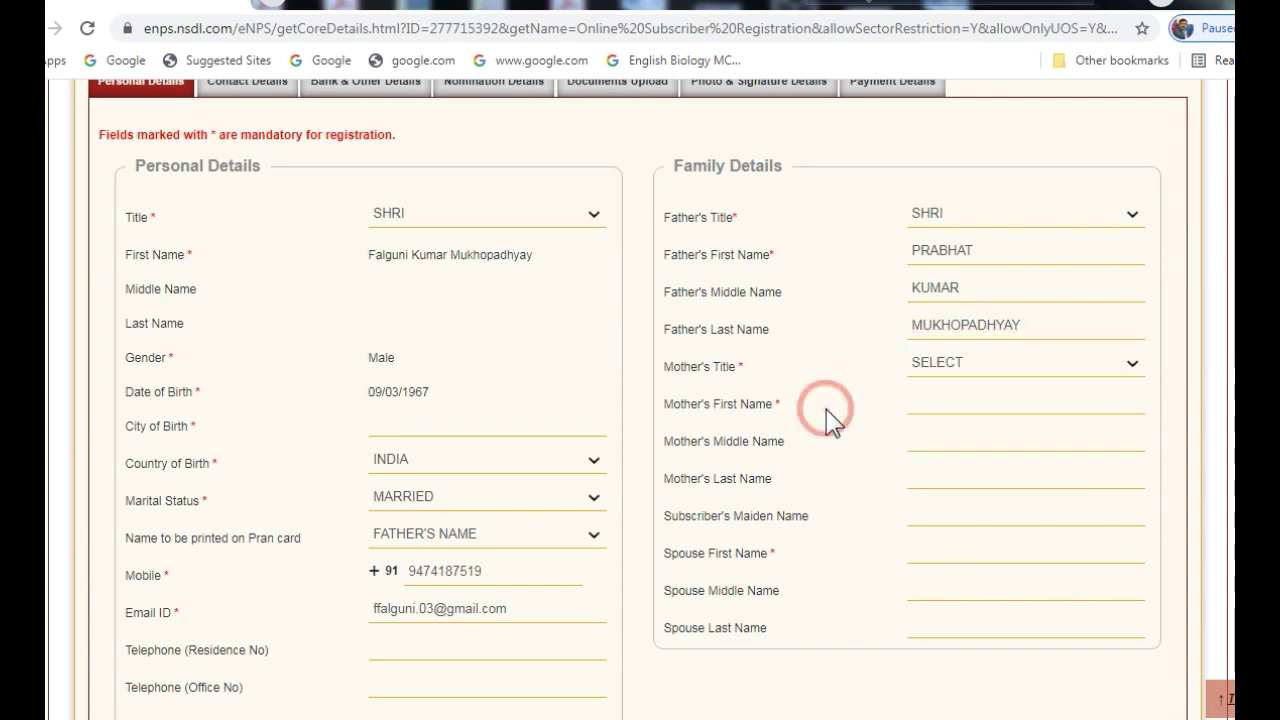
Set the mother's title to SMT and enter her first name
{"action": "left_click", "coordinate": [1132, 366]}
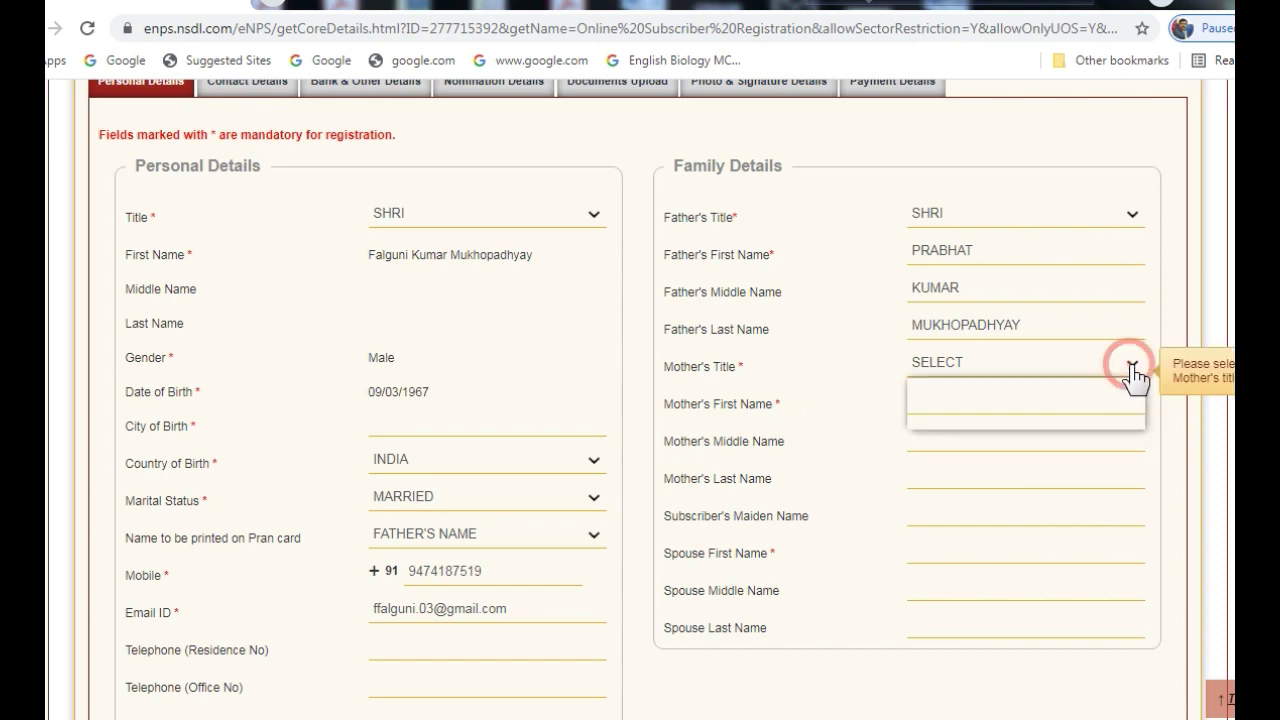
{"action": "left_click", "coordinate": [988, 404]}
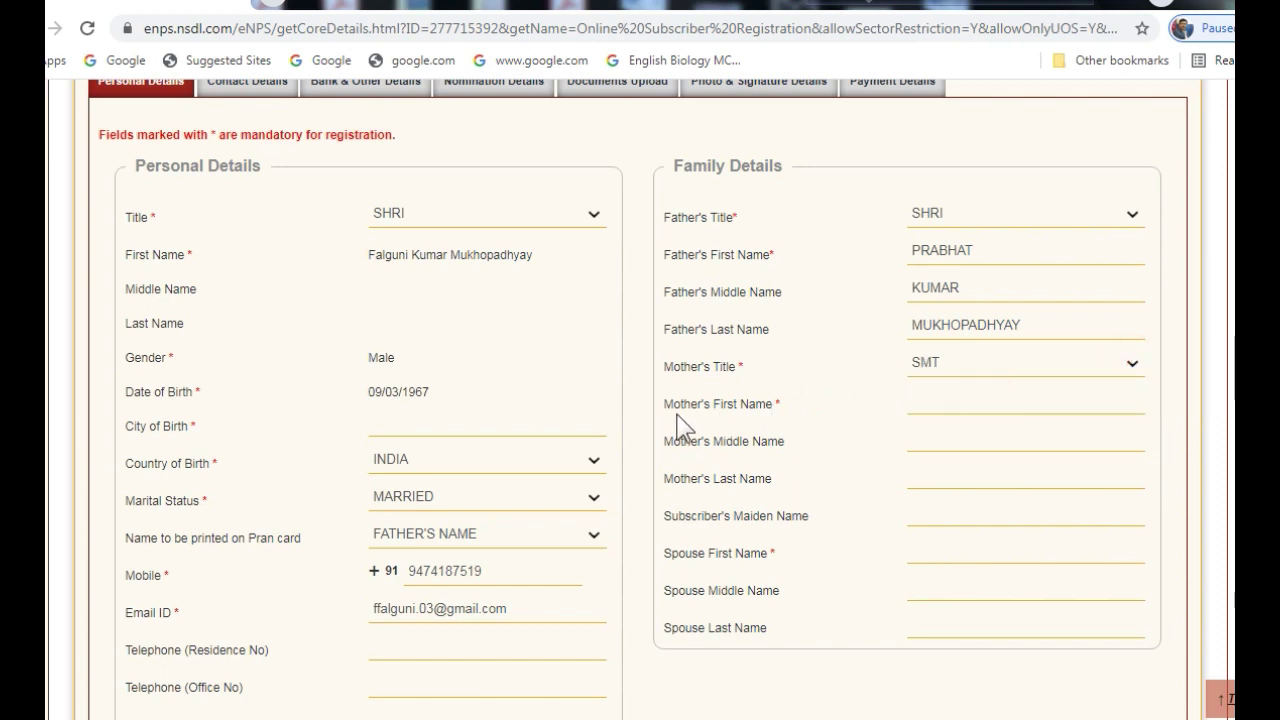
{"action": "left_click", "coordinate": [916, 405]}
{"action": "type", "text": "DEVI"}
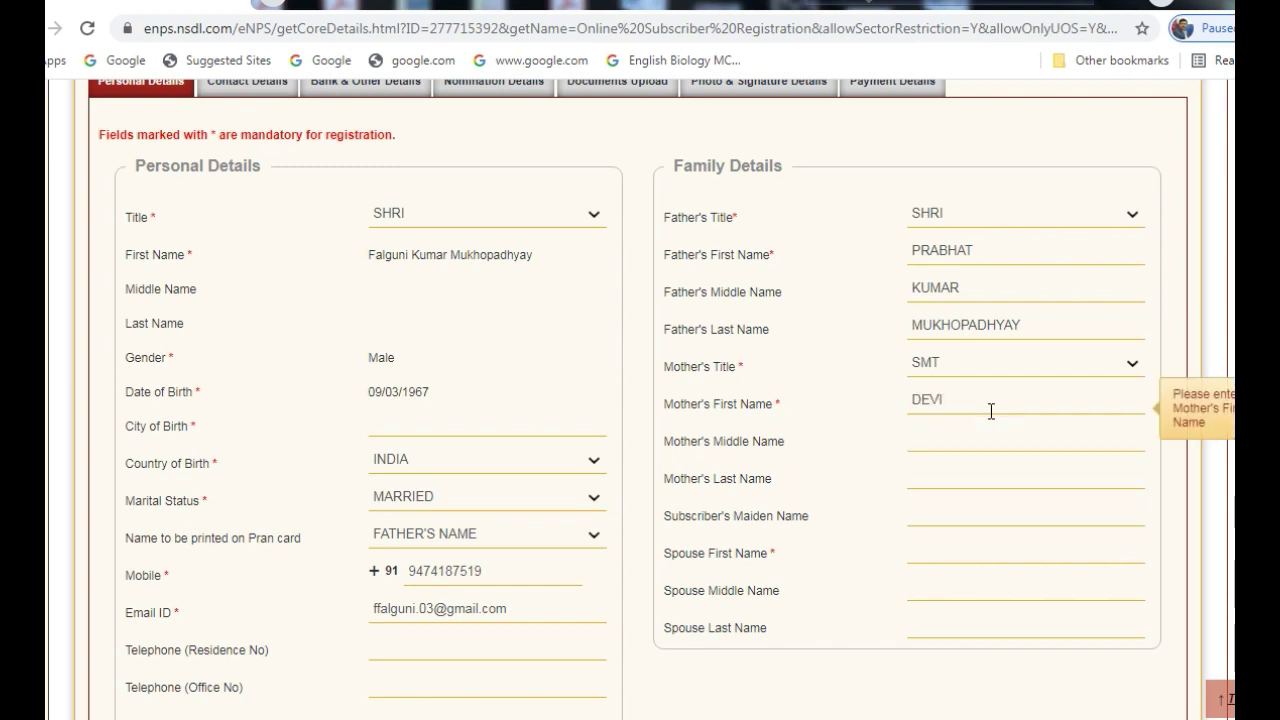
{"action": "type", "text": " RANI"}
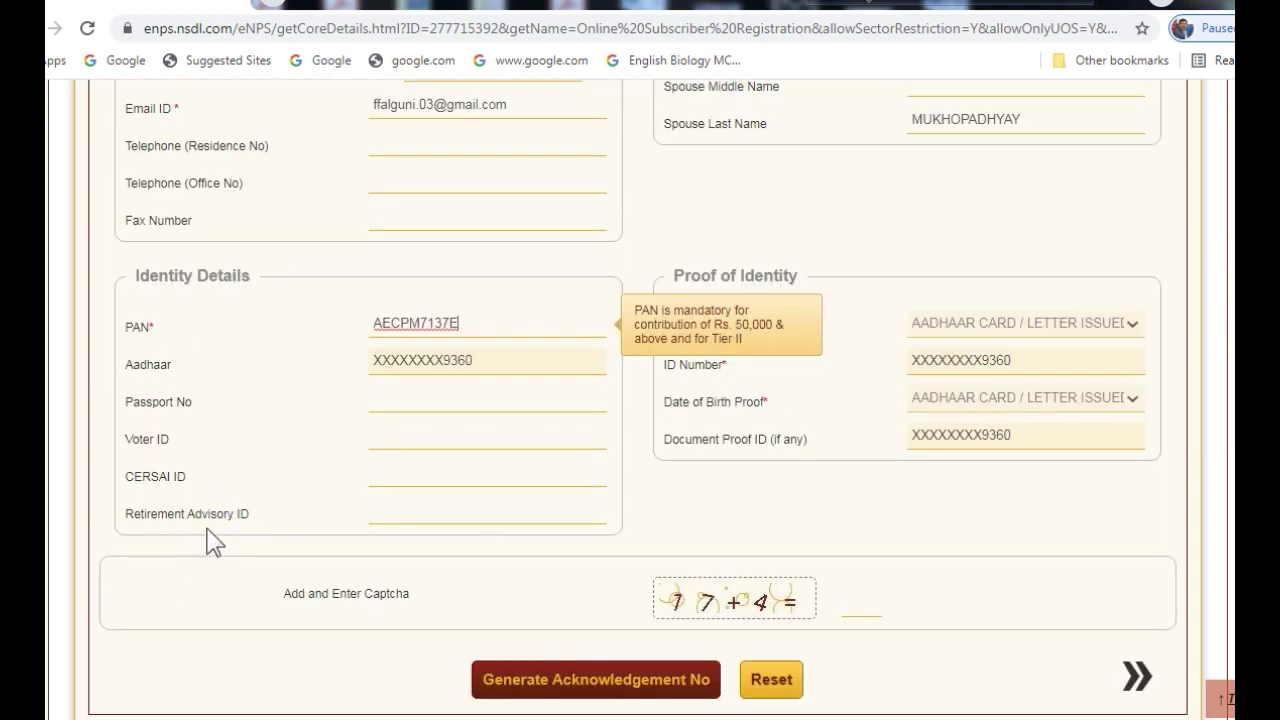
Enter captcha total 21, attempt submission, then fill the flagged City of Birth with DURGAPUR
{"action": "left_click", "coordinate": [853, 606]}
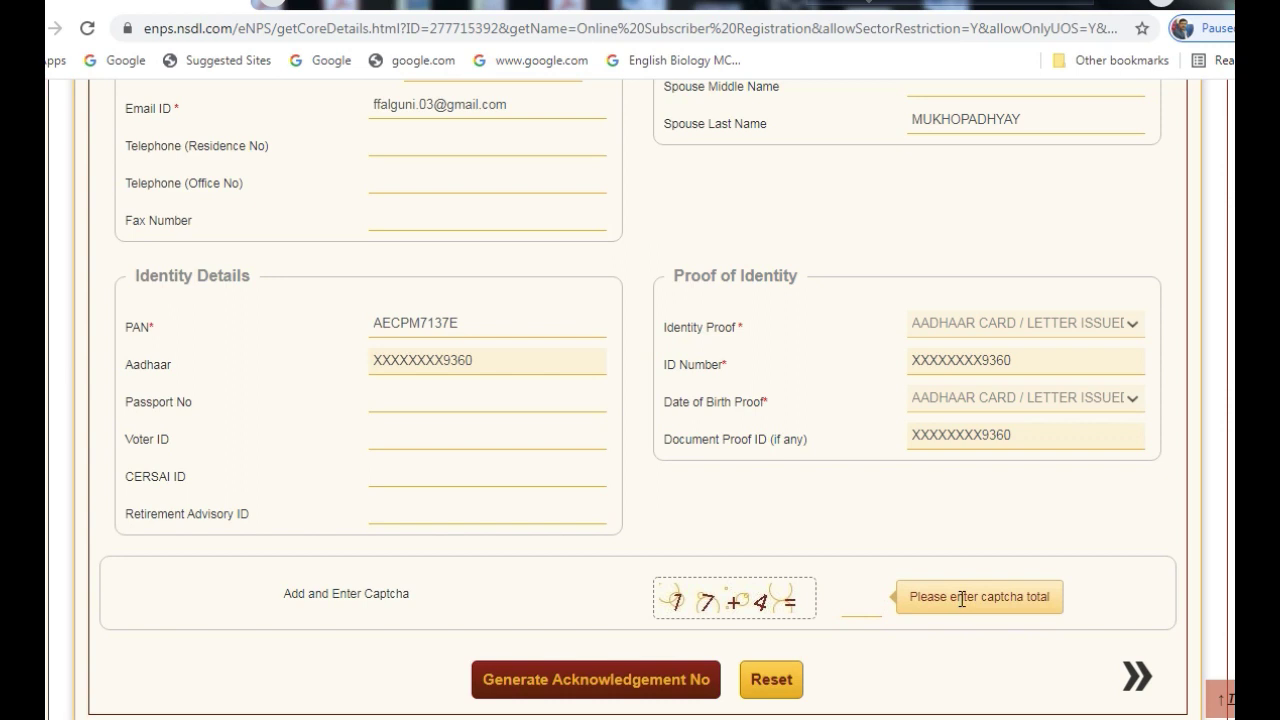
{"action": "type", "text": "21"}
{"action": "left_click", "coordinate": [532, 690]}
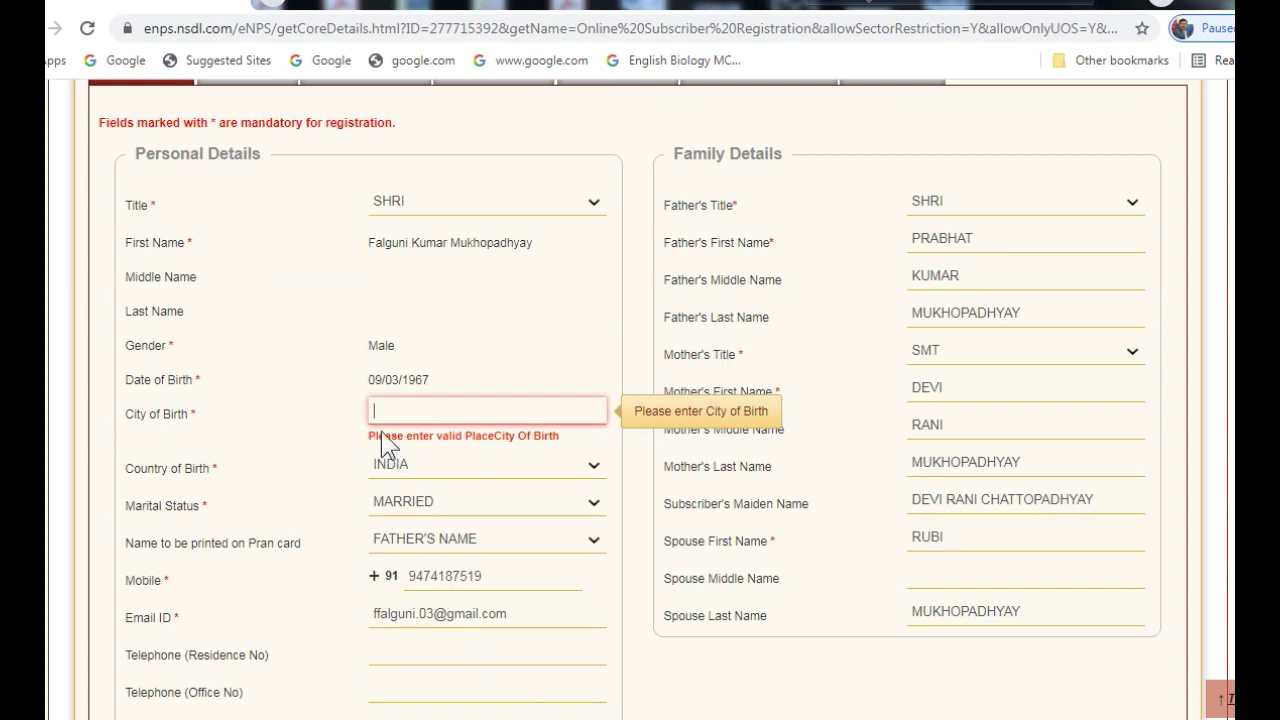
{"action": "left_click", "coordinate": [388, 406]}
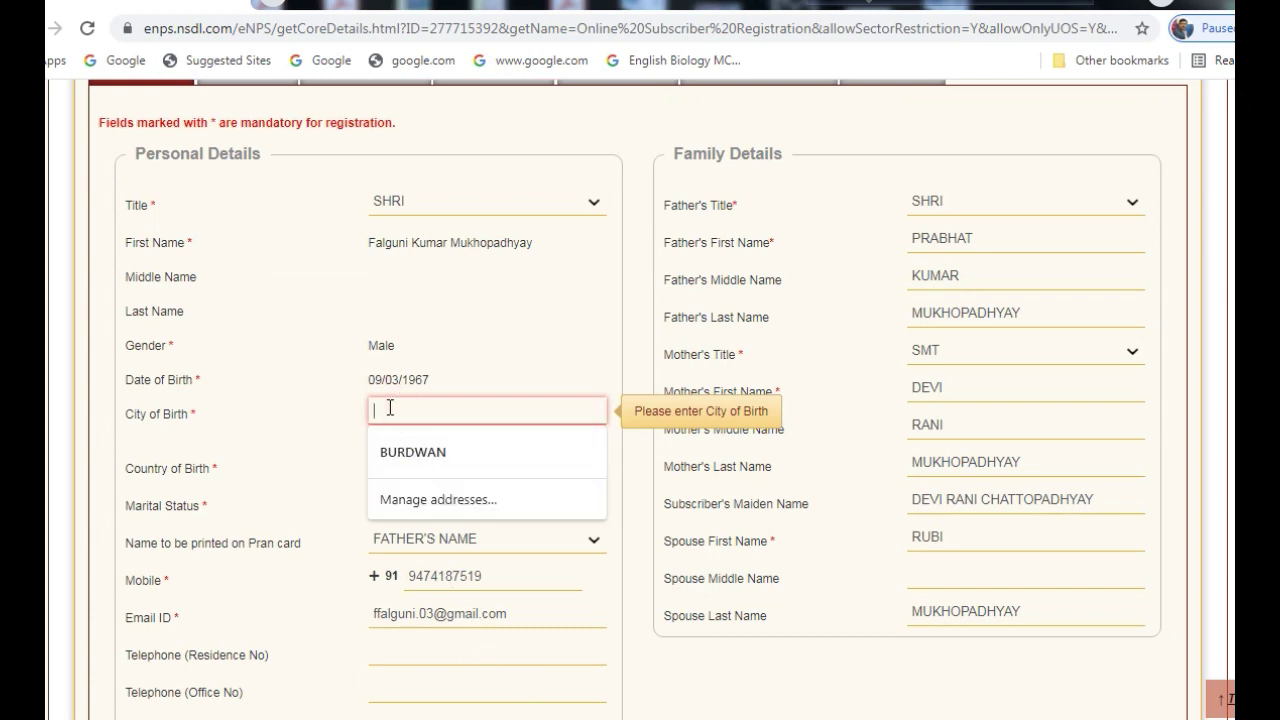
{"action": "type", "text": "DURGA"}
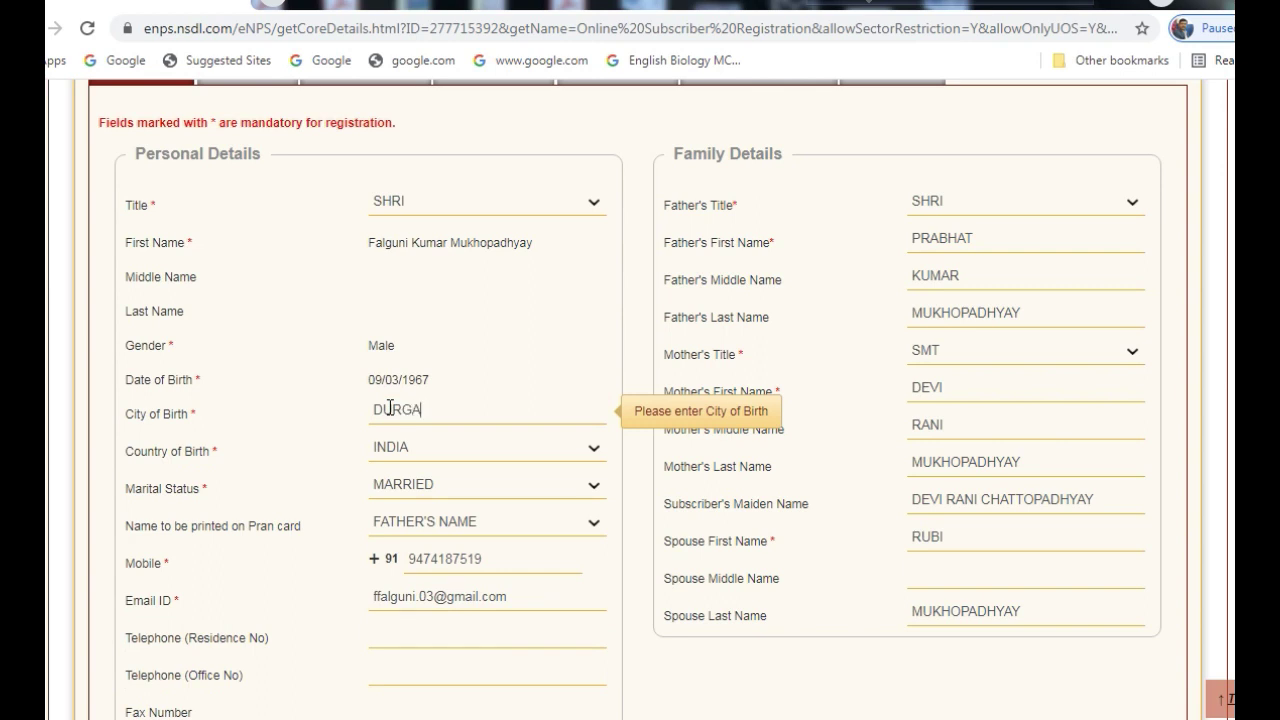
{"action": "type", "text": "PUR"}
Resubmit the form to generate the acknowledgement number and dismiss the popup
{"action": "scroll", "coordinate": [683, 590], "scroll_direction": "down", "scroll_amount": 5}
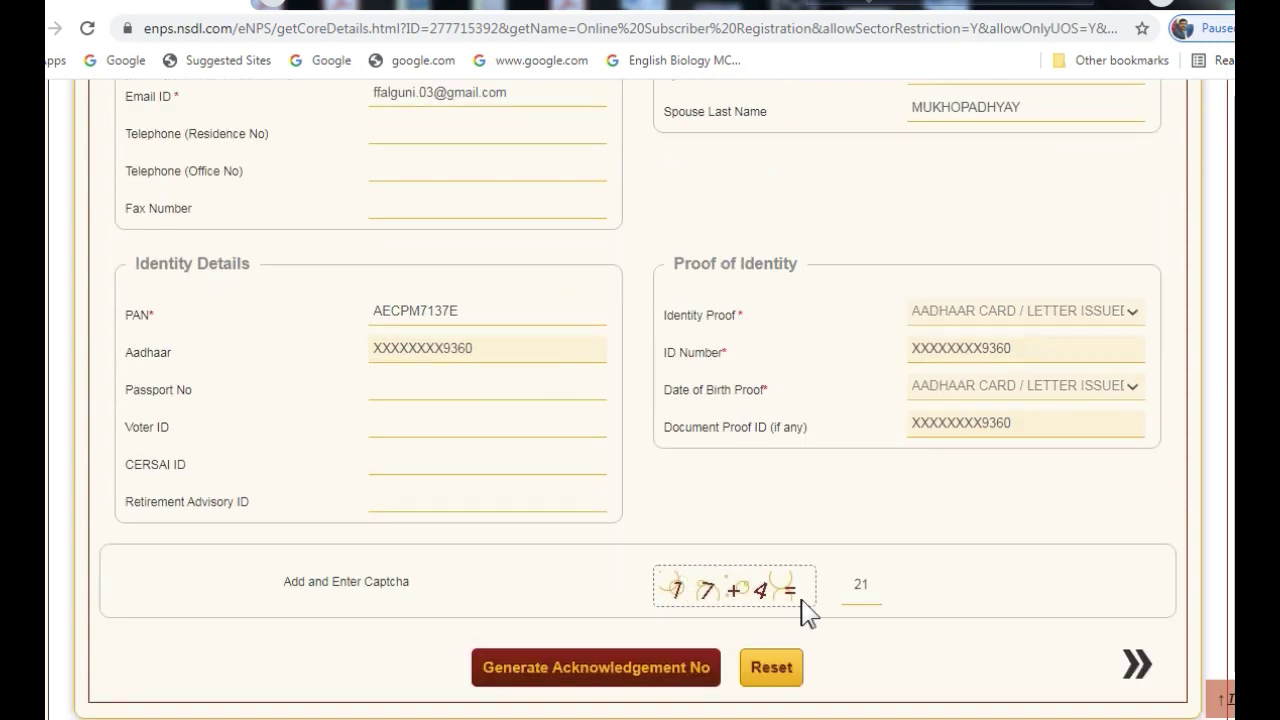
{"action": "left_click", "coordinate": [612, 677]}
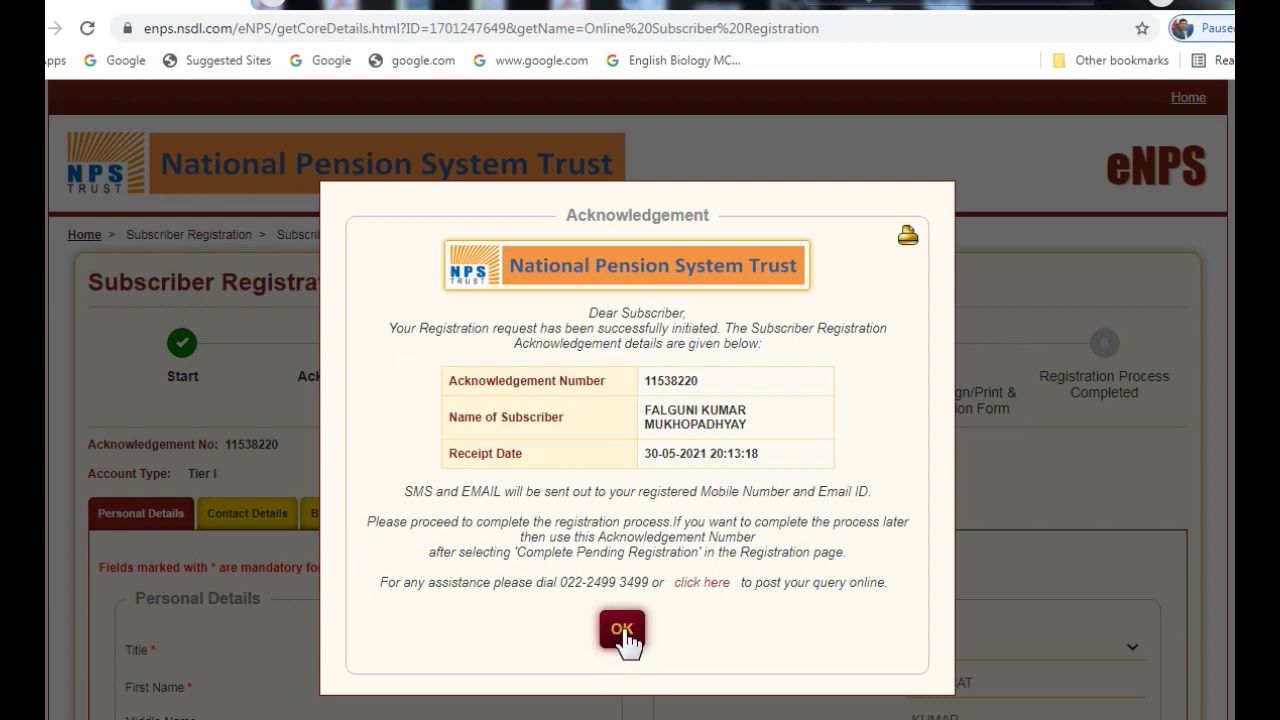
{"action": "left_click", "coordinate": [622, 632]}
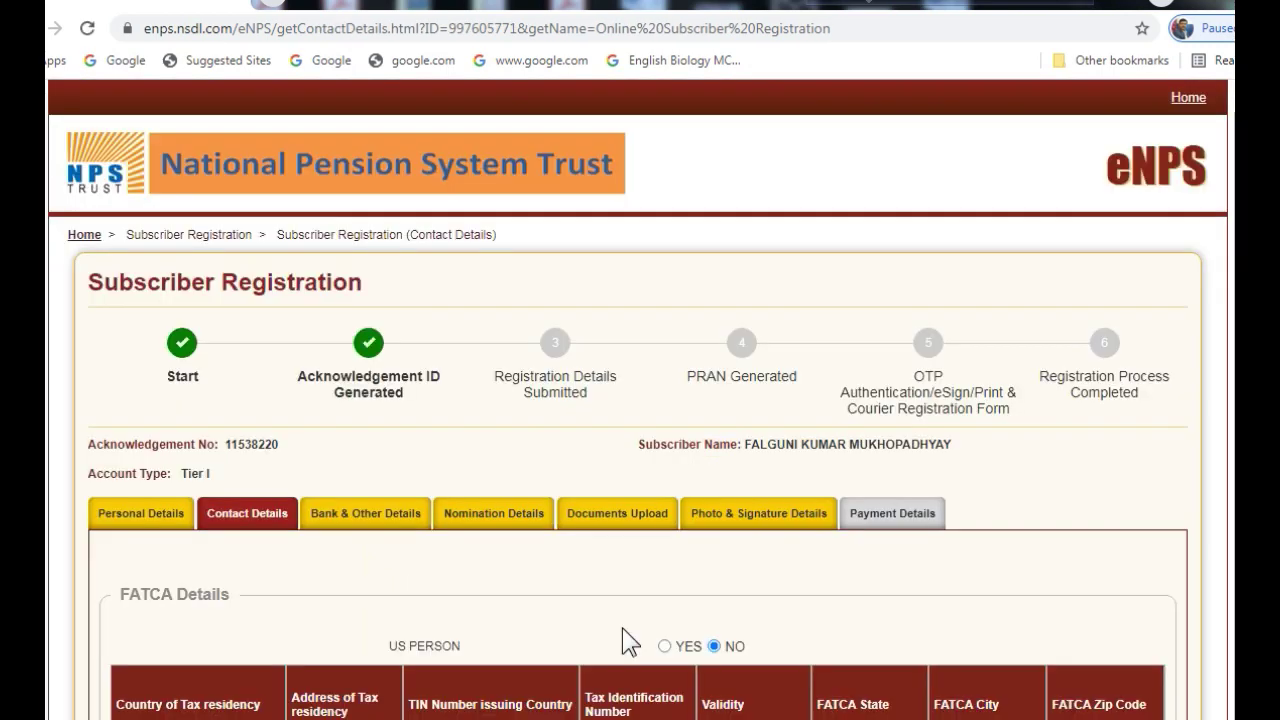
Set FATCA tax residency country INDIA, fill the saved address, and choose TIN issuing country INDIA
{"action": "scroll", "coordinate": [622, 628], "scroll_direction": "down", "scroll_amount": 3}
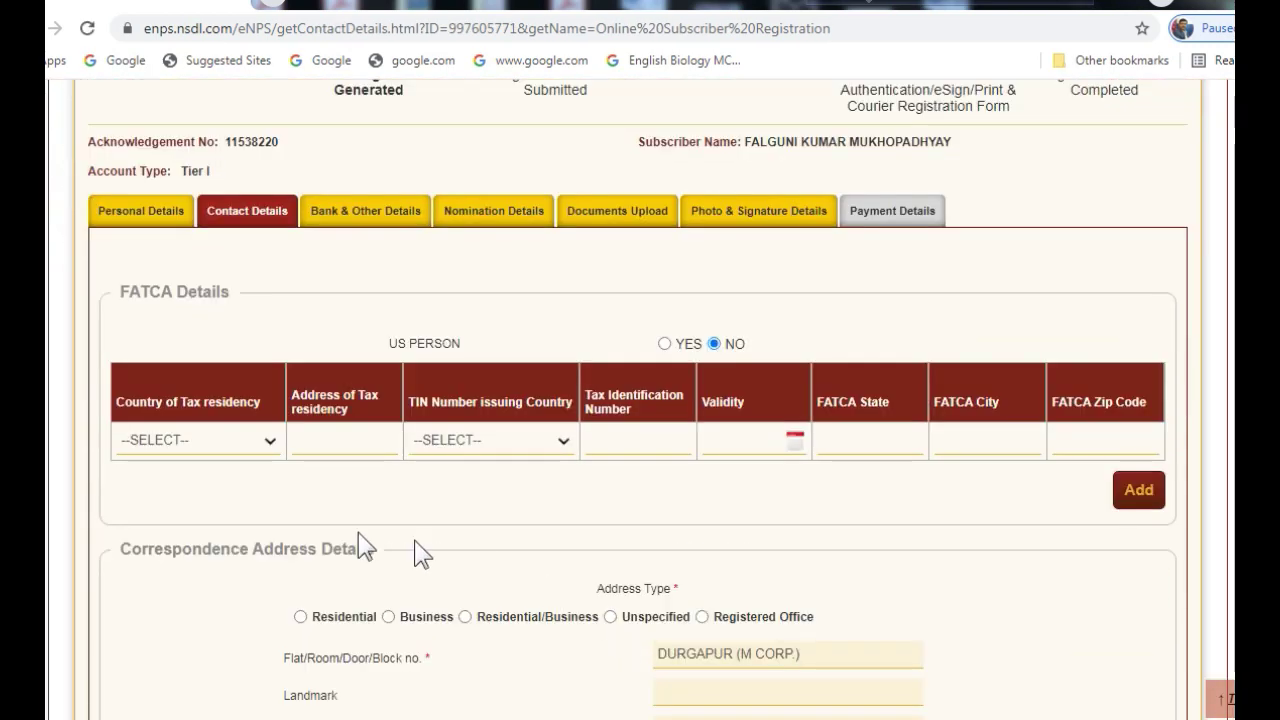
{"action": "left_click", "coordinate": [272, 444]}
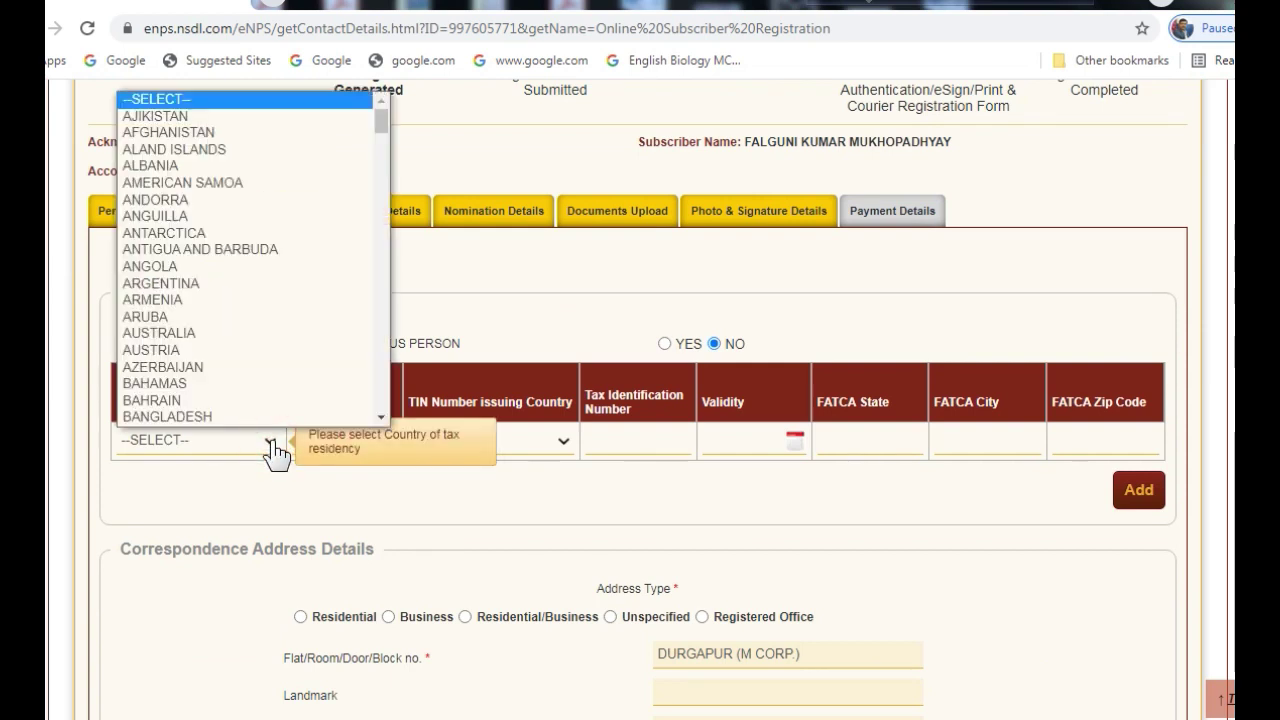
{"action": "left_click_drag", "start_coordinate": [385, 121], "coordinate": [381, 228]}
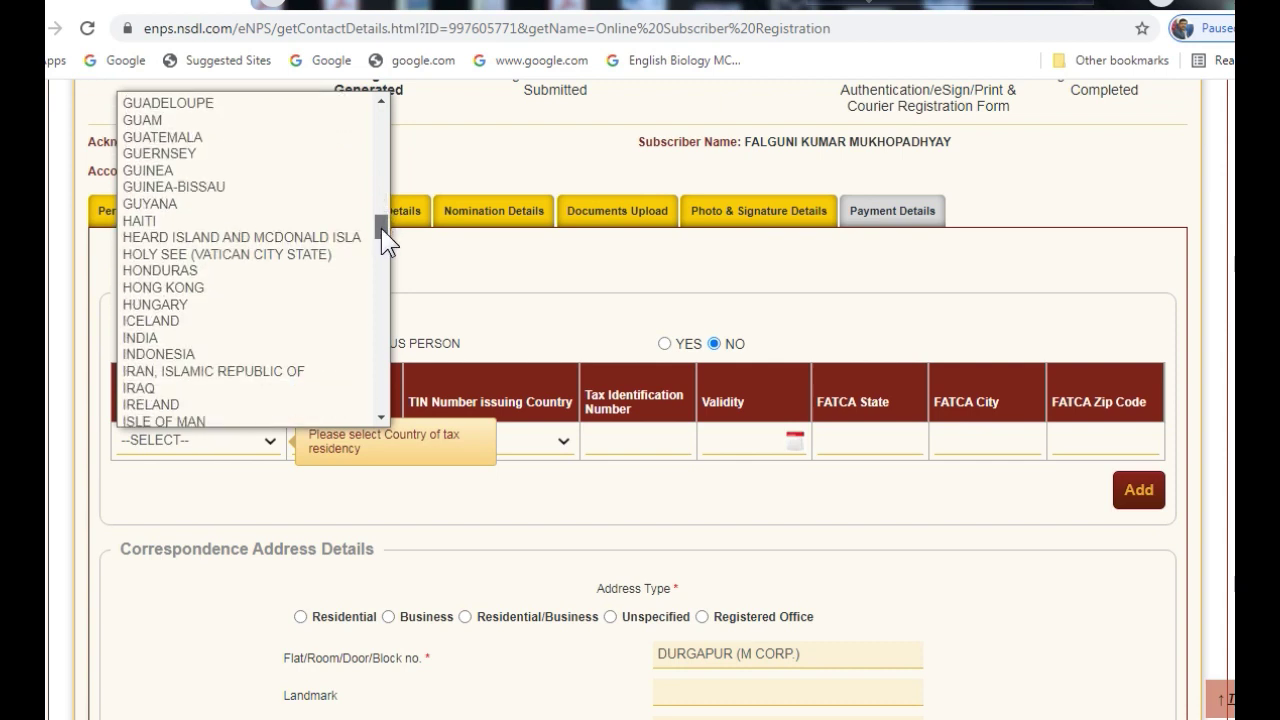
{"action": "left_click", "coordinate": [155, 337]}
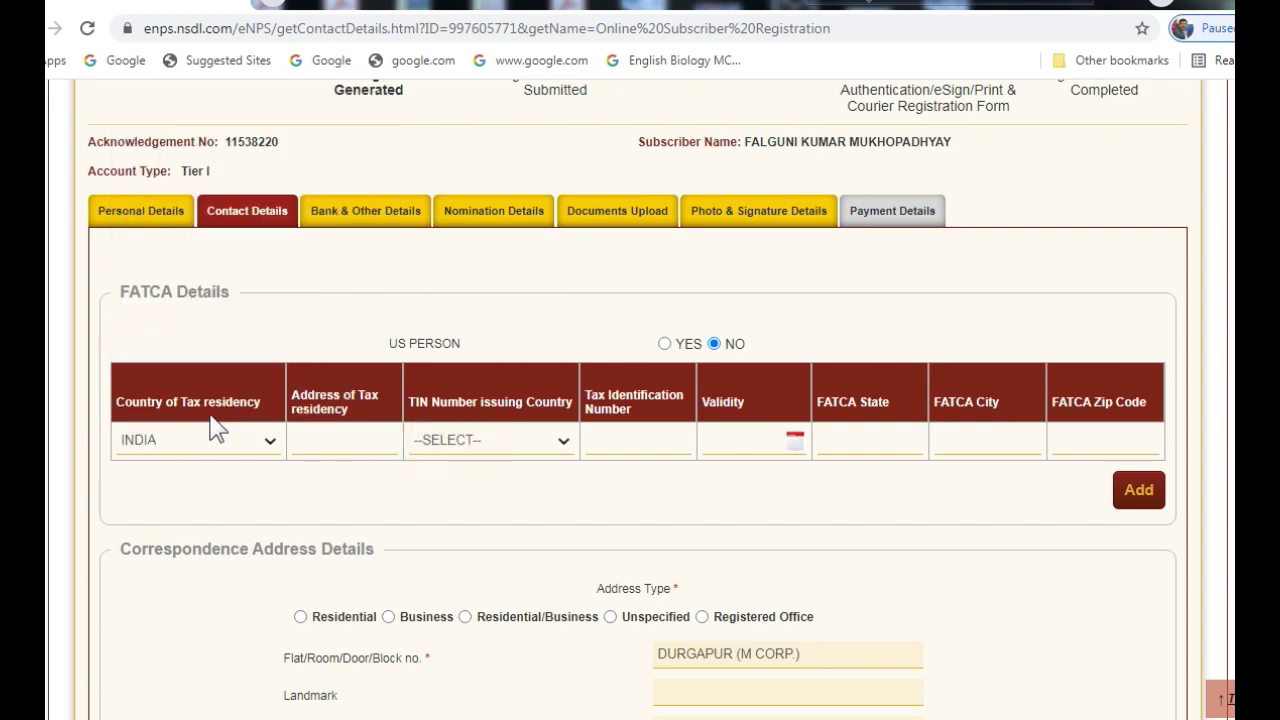
{"action": "left_click", "coordinate": [320, 441]}
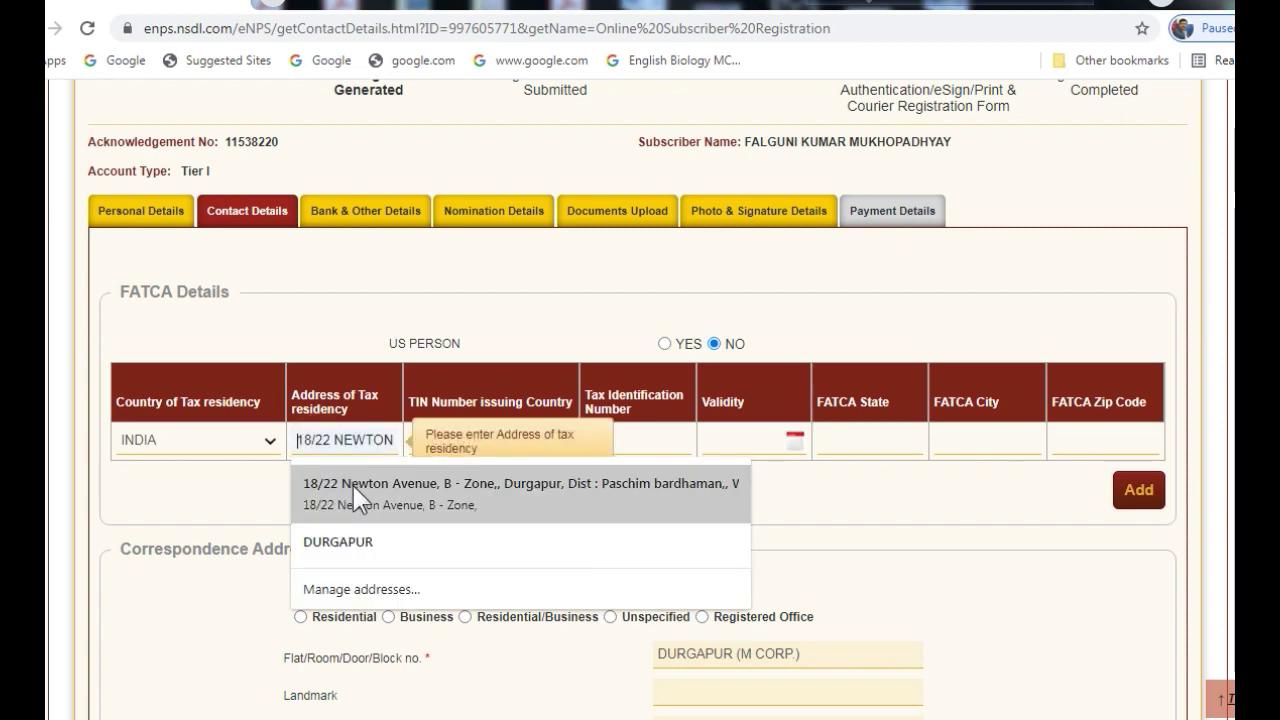
{"action": "left_click", "coordinate": [352, 492]}
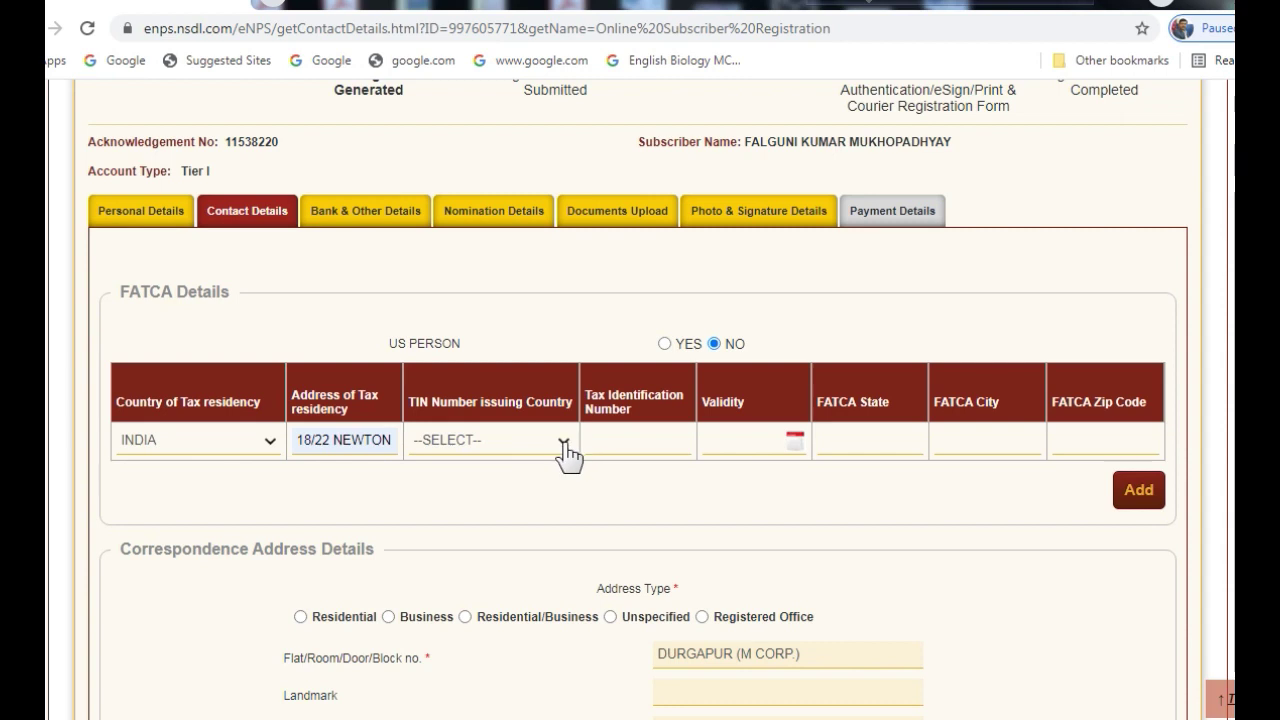
{"action": "left_click", "coordinate": [567, 455]}
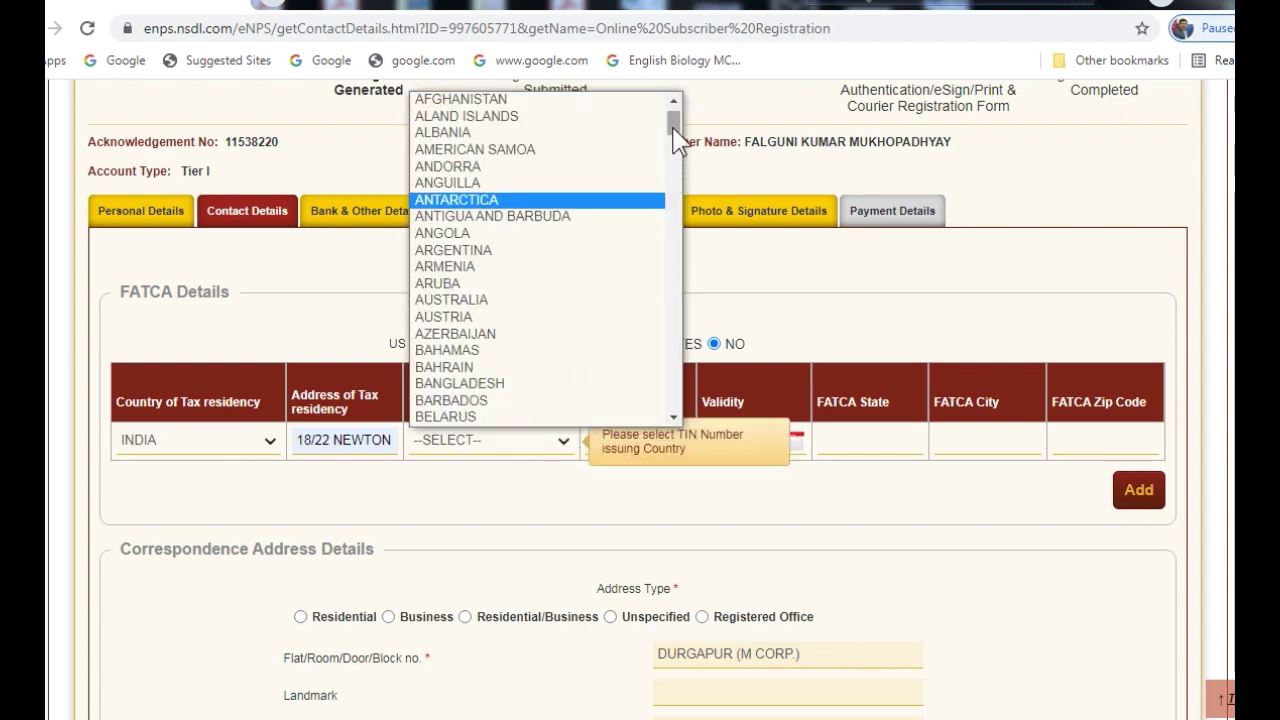
{"action": "left_click_drag", "start_coordinate": [674, 130], "coordinate": [676, 266]}
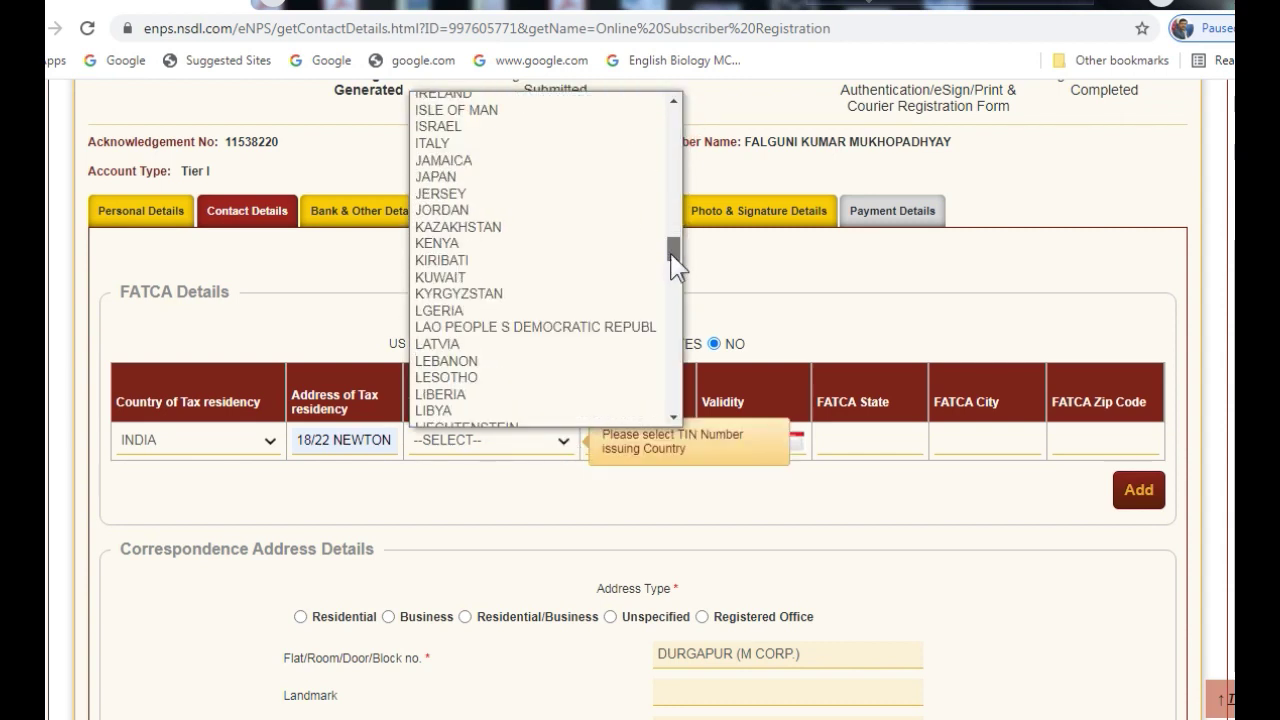
{"action": "left_click", "coordinate": [614, 418]}
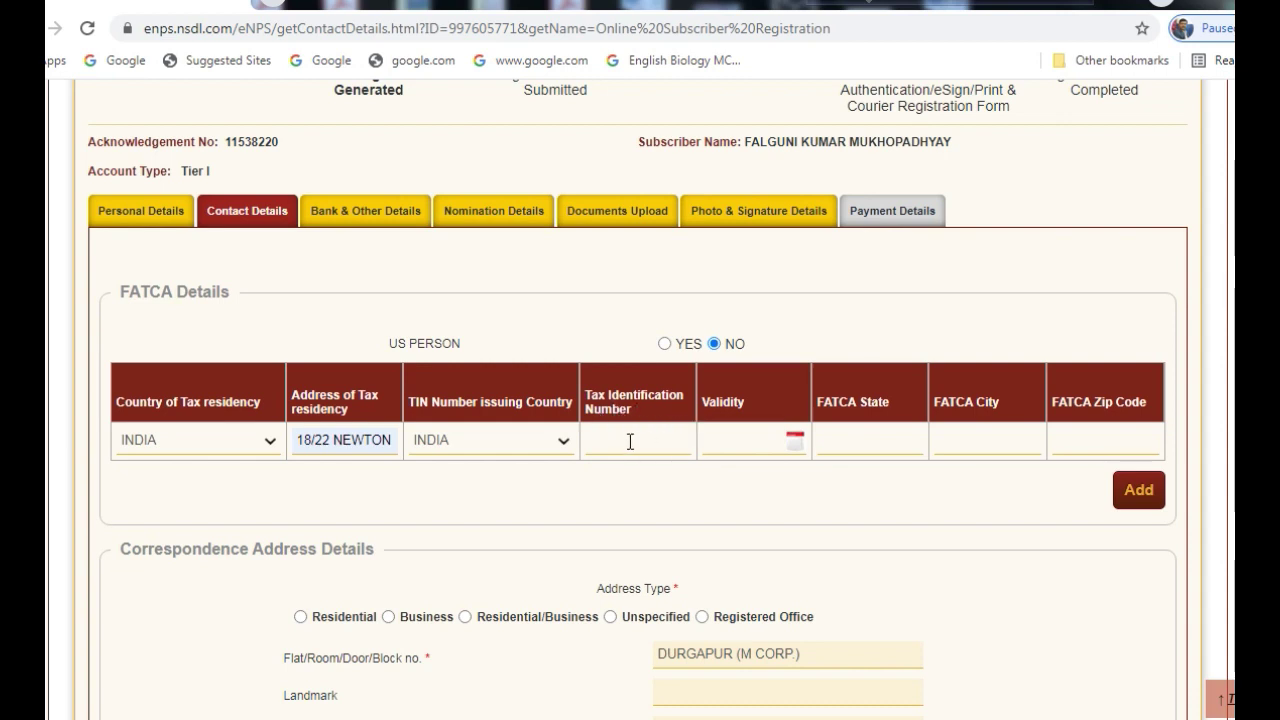
Enter the tax identification number and set FATCA State to WEST BENGAL
{"action": "left_click", "coordinate": [627, 442]}
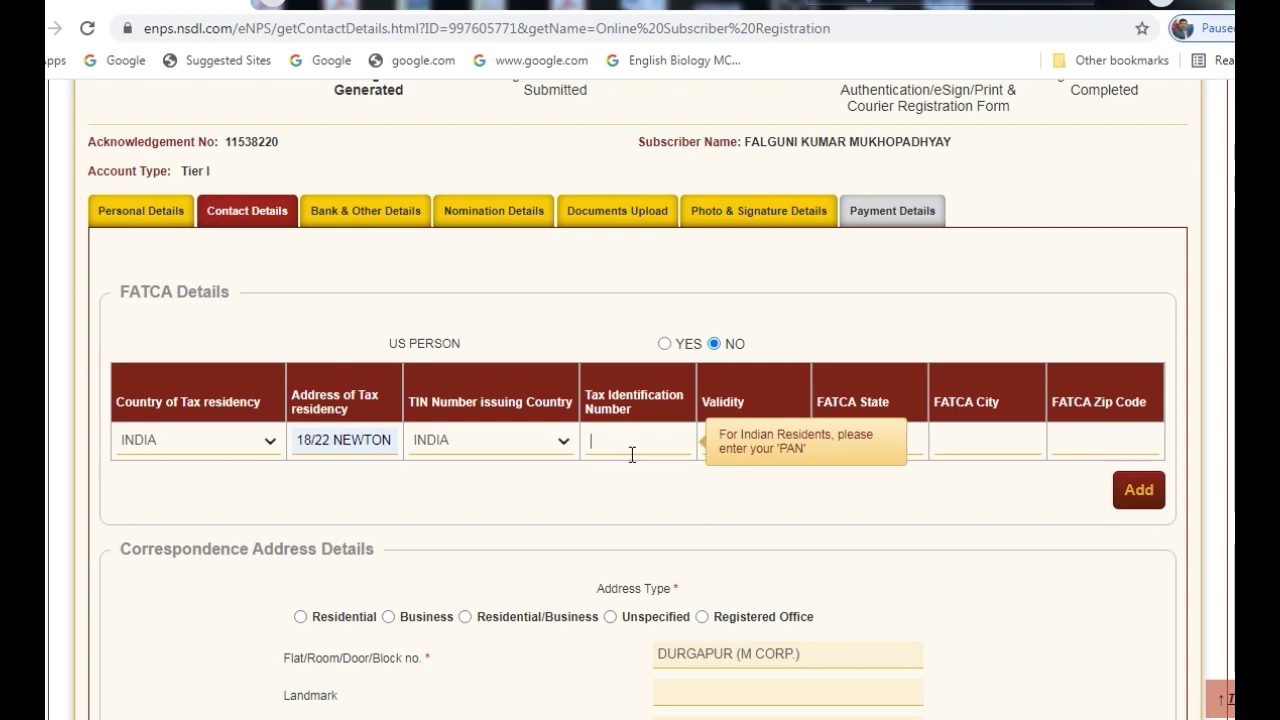
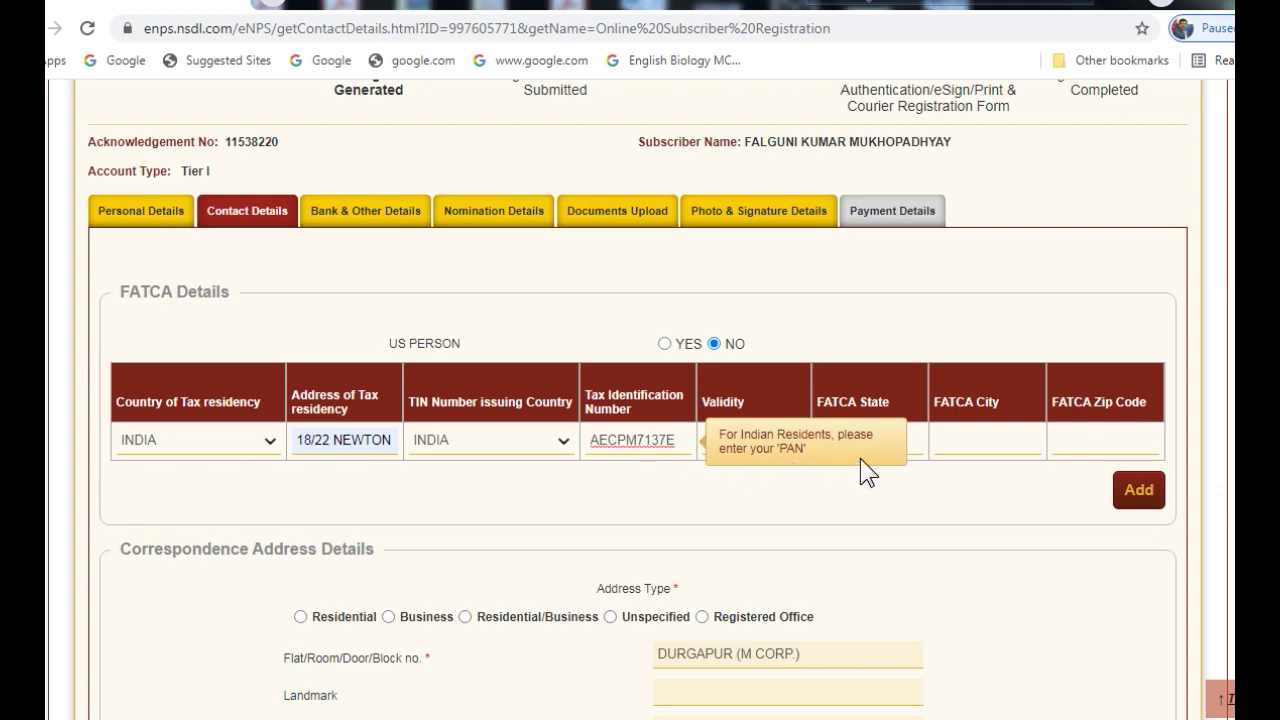
{"action": "left_click", "coordinate": [766, 418]}
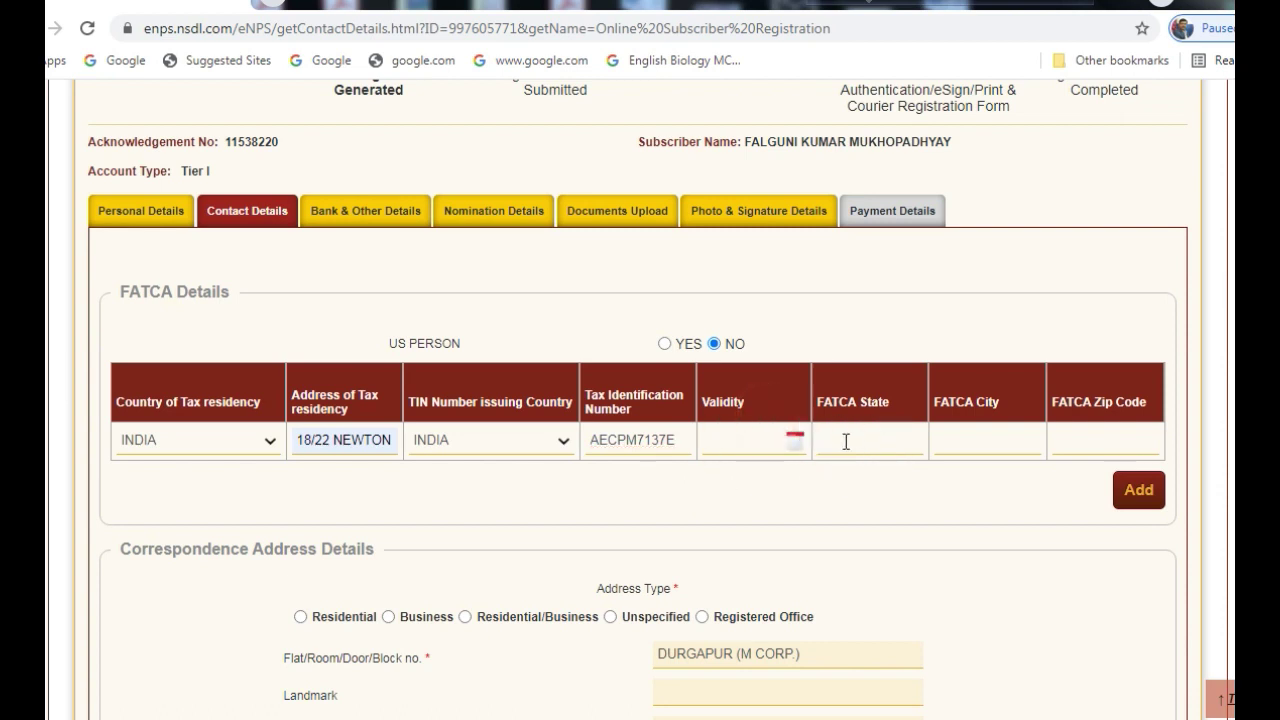
{"action": "left_click", "coordinate": [846, 441]}
{"action": "left_click", "coordinate": [842, 480]}
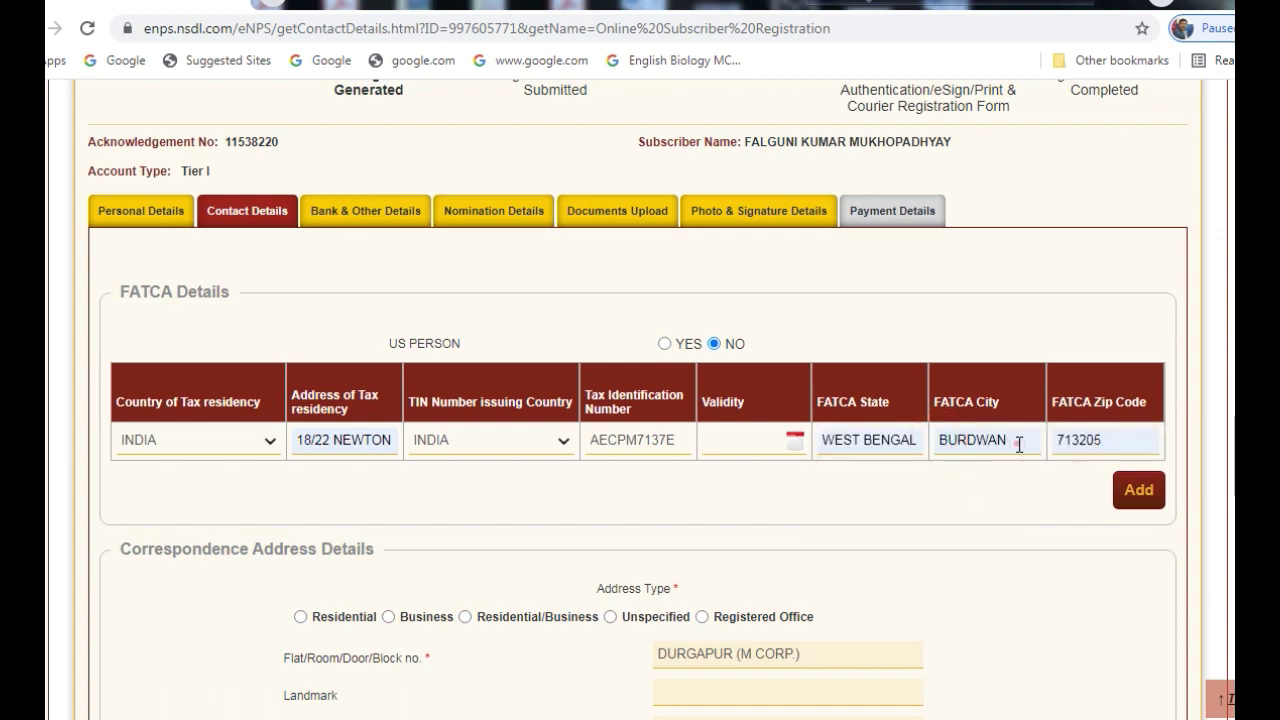
Set FATCA City to DURGAPUR, accept the suggested zip code, and add the row
{"action": "left_click", "coordinate": [1019, 445]}
{"action": "key", "text": "BackSpace"}
{"action": "key", "text": "BackSpace"}
{"action": "key", "text": "BackSpace"}
{"action": "key", "text": "BackSpace"}
{"action": "key", "text": "BackSpace"}
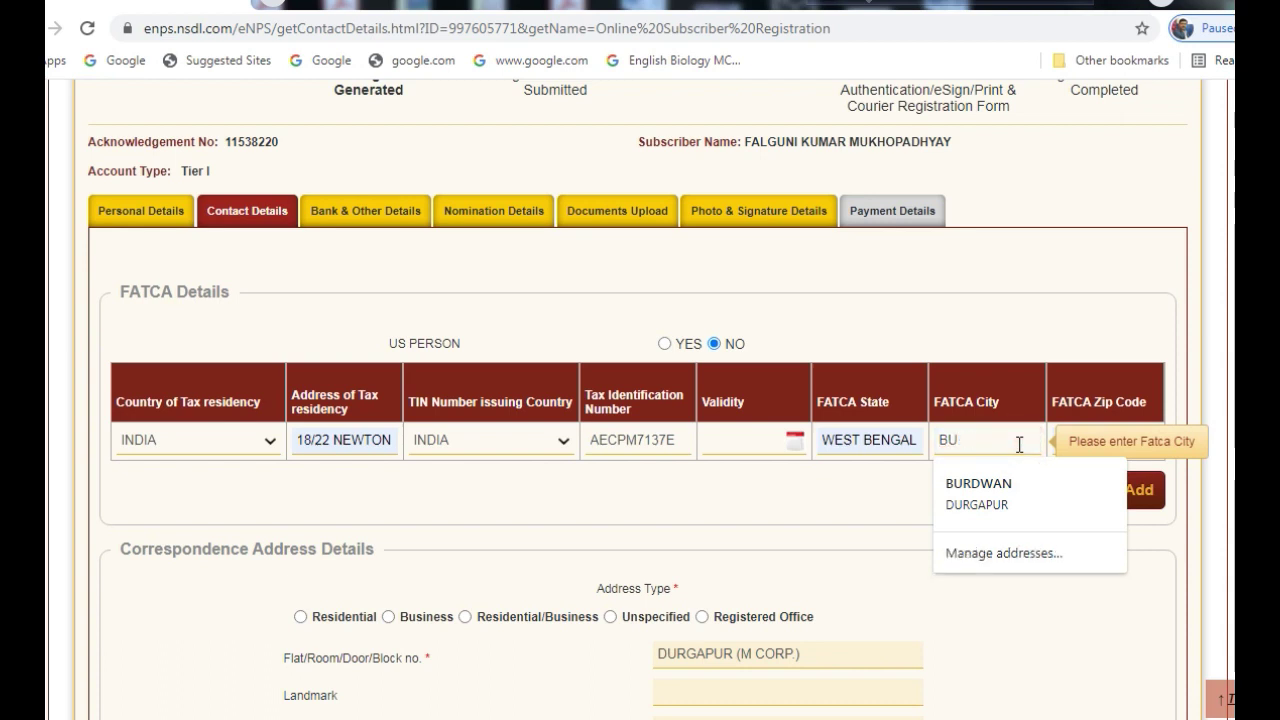
{"action": "key", "text": "BackSpace"}
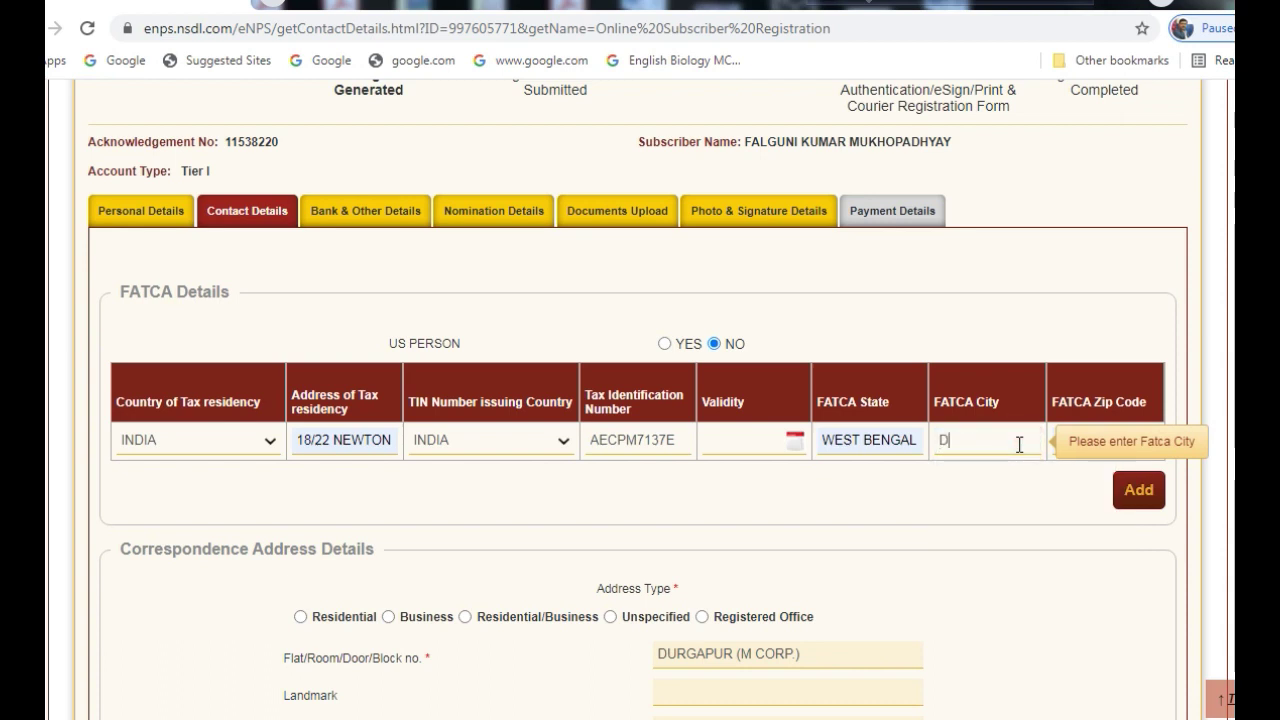
{"action": "type", "text": "DURGAPUR"}
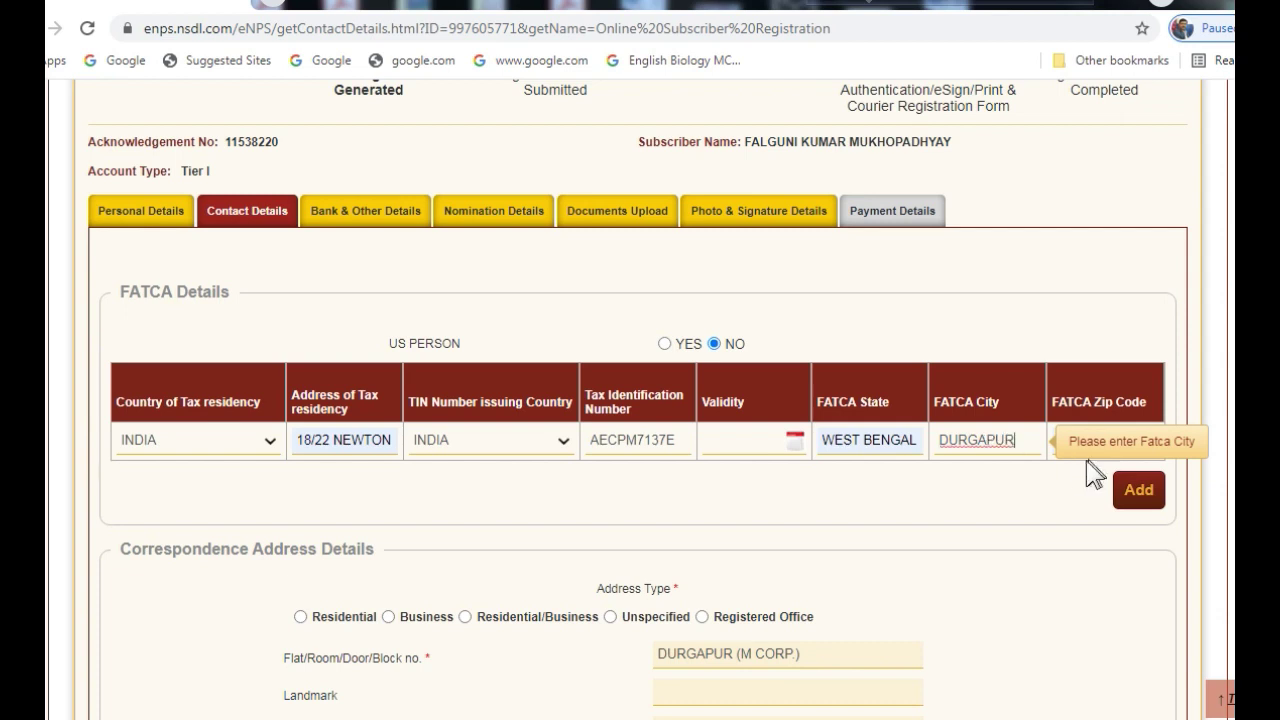
{"action": "left_click", "coordinate": [1056, 450]}
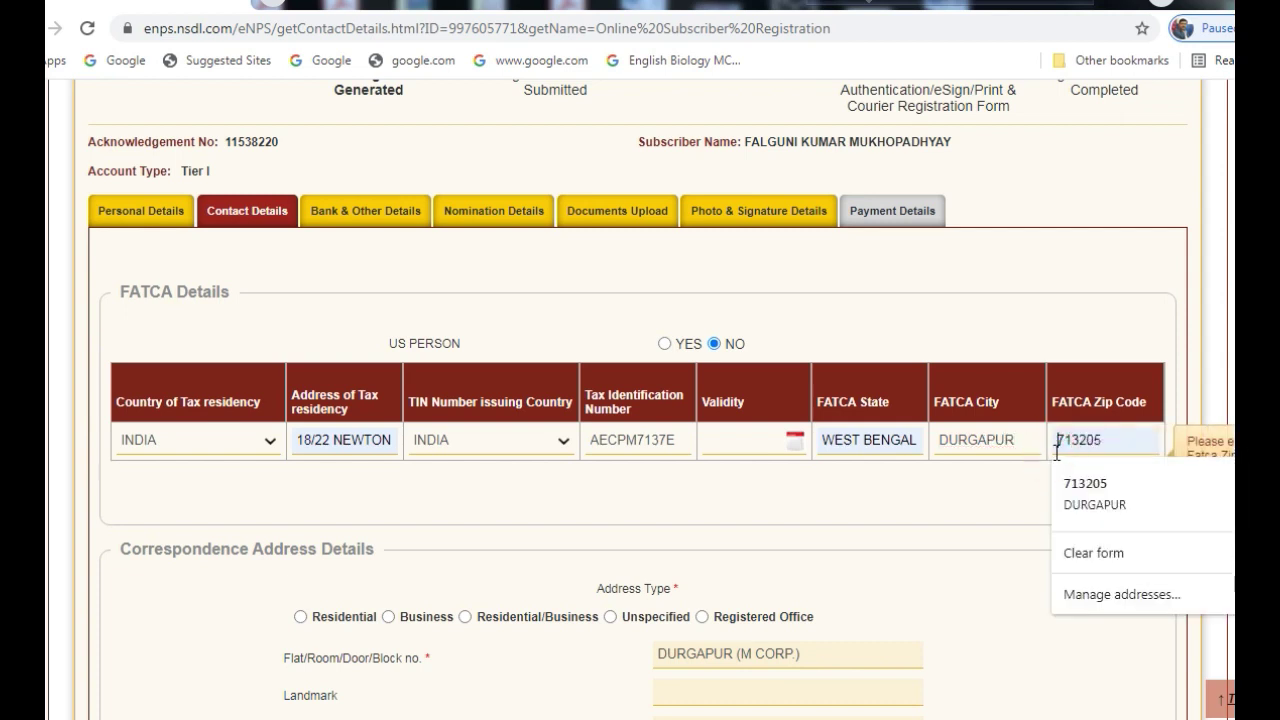
{"action": "left_click", "coordinate": [1102, 482]}
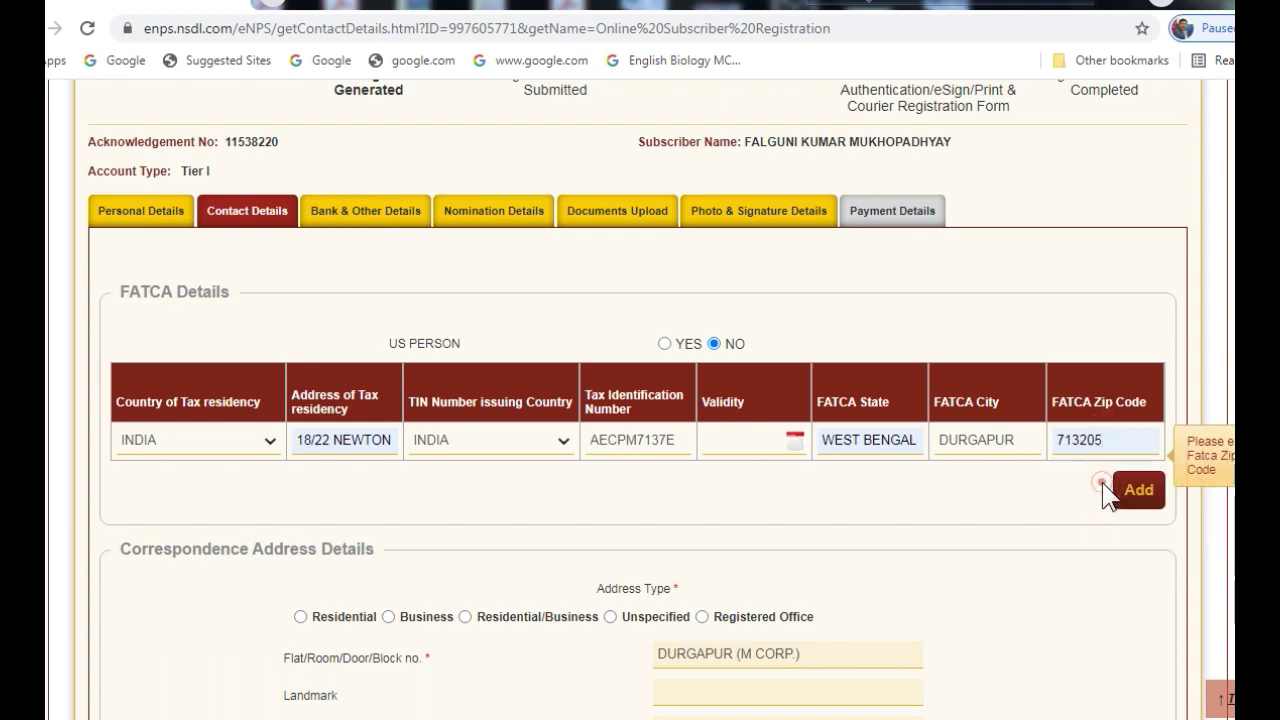
{"action": "left_click", "coordinate": [1137, 489]}
Mark the correspondence and permanent addresses as Residential and save the contact details
{"action": "scroll", "coordinate": [257, 606], "scroll_direction": "down", "scroll_amount": 1}
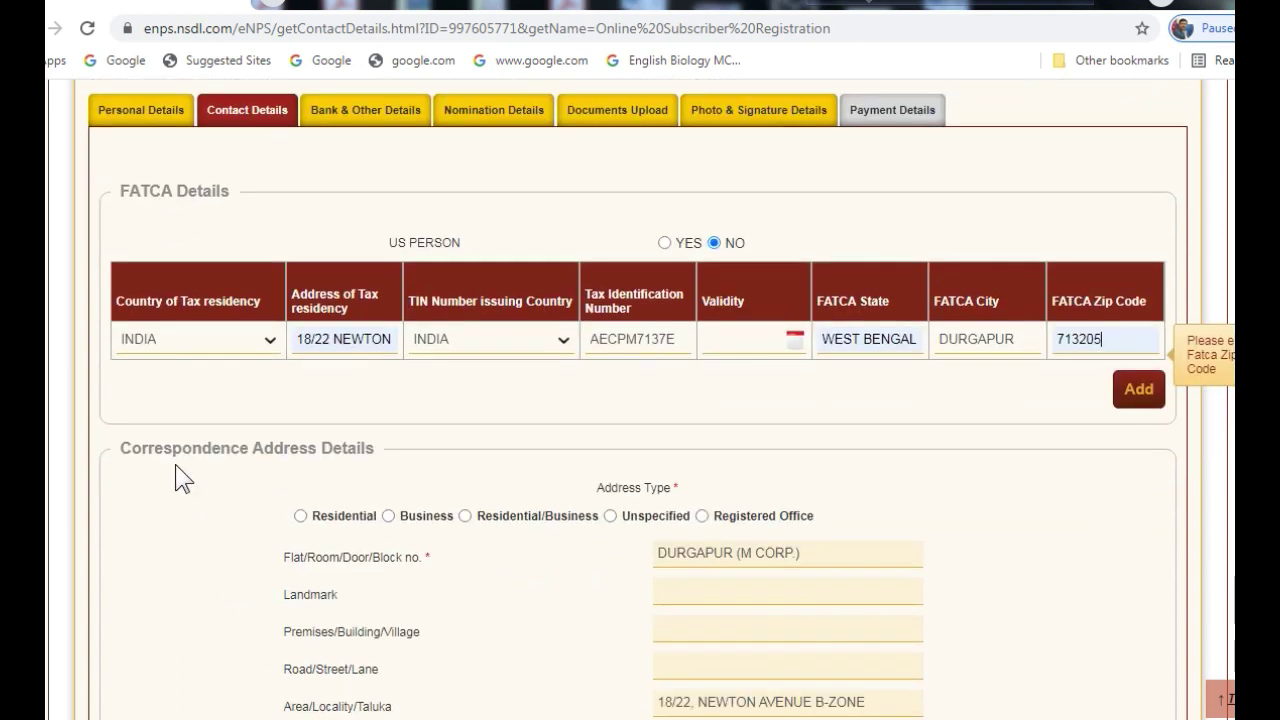
{"action": "left_click", "coordinate": [300, 516]}
{"action": "scroll", "coordinate": [395, 516], "scroll_direction": "down", "scroll_amount": 3}
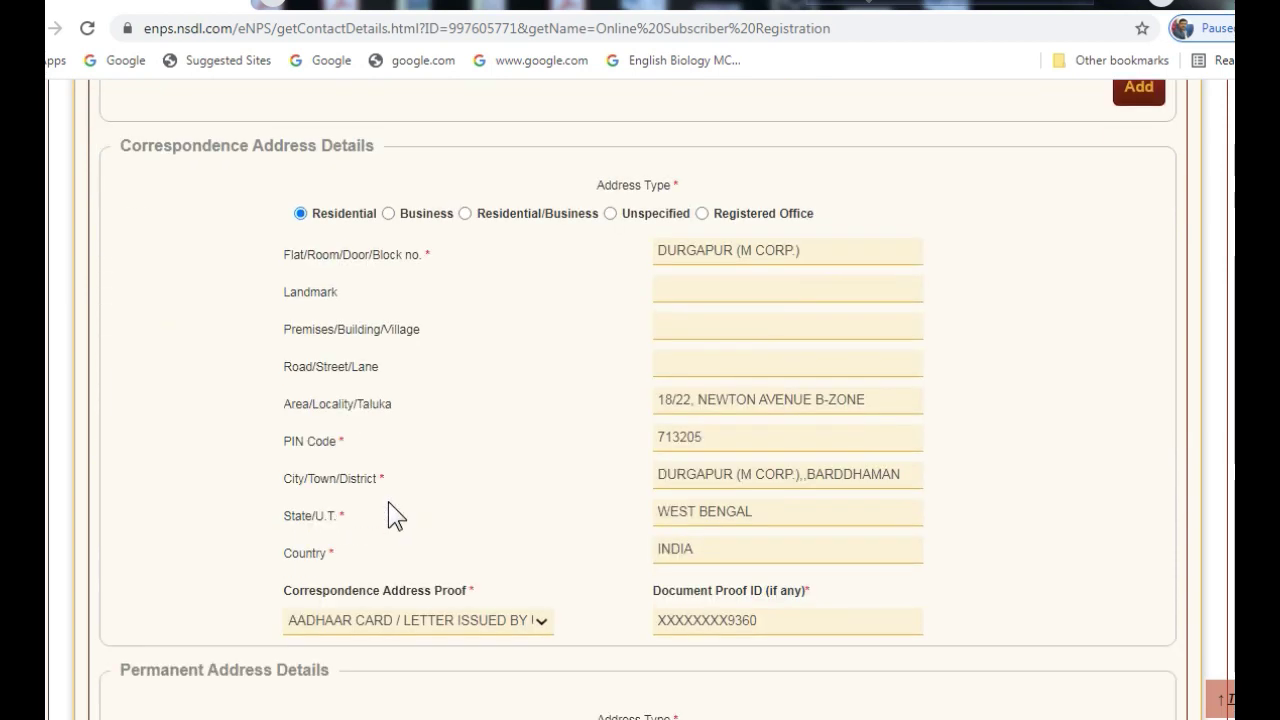
{"action": "scroll", "coordinate": [395, 516], "scroll_direction": "down", "scroll_amount": 1}
{"action": "scroll", "coordinate": [395, 516], "scroll_direction": "down", "scroll_amount": 2}
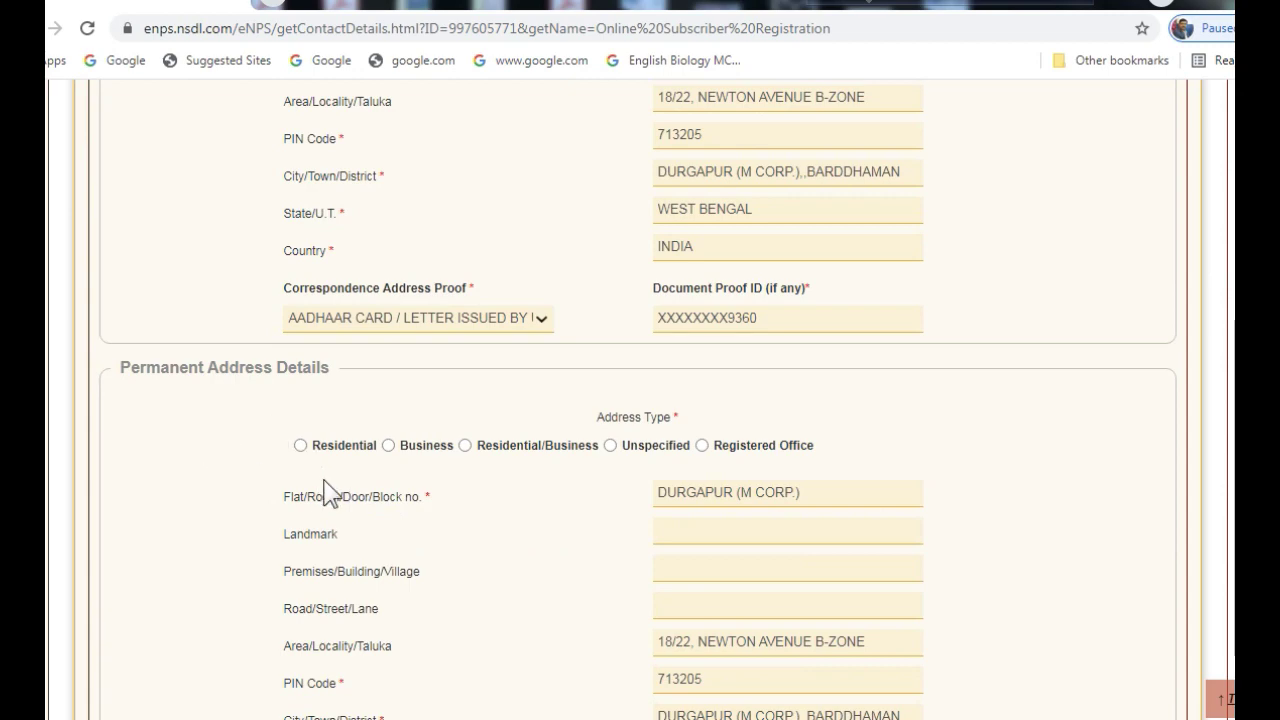
{"action": "left_click", "coordinate": [300, 446]}
{"action": "scroll", "coordinate": [502, 472], "scroll_direction": "down", "scroll_amount": 4}
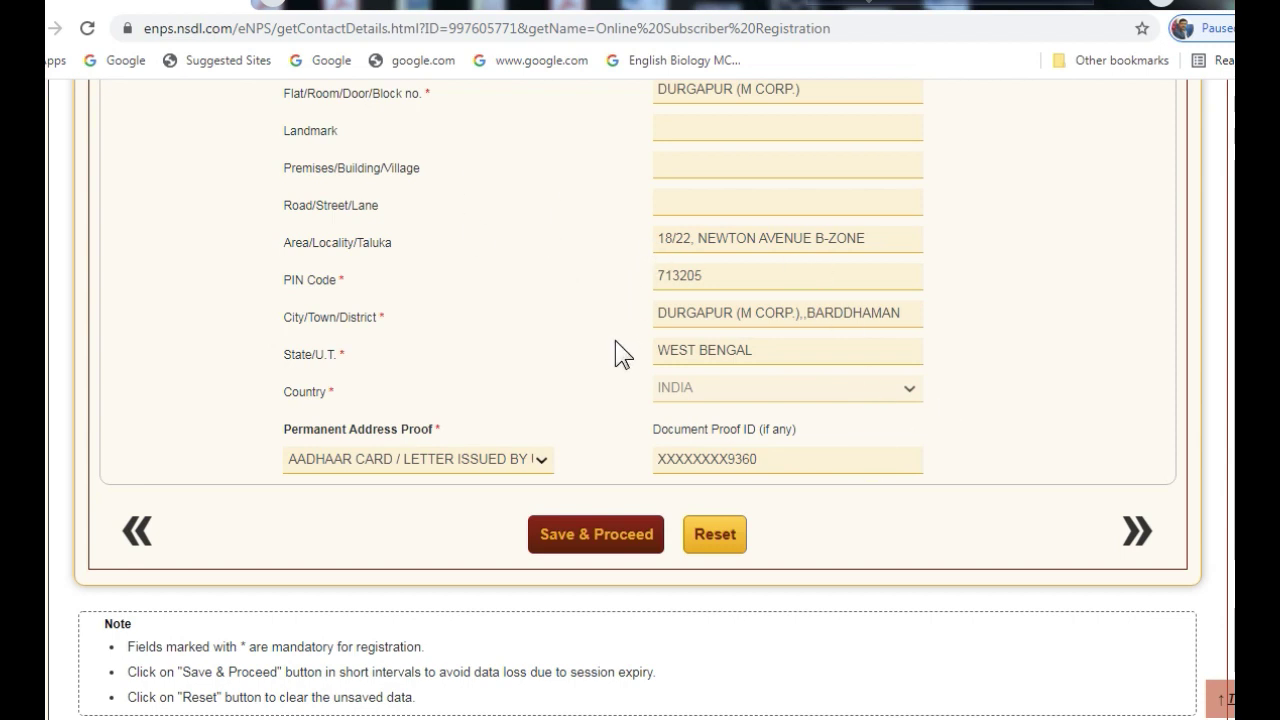
{"action": "scroll", "coordinate": [615, 350], "scroll_direction": "up", "scroll_amount": 1}
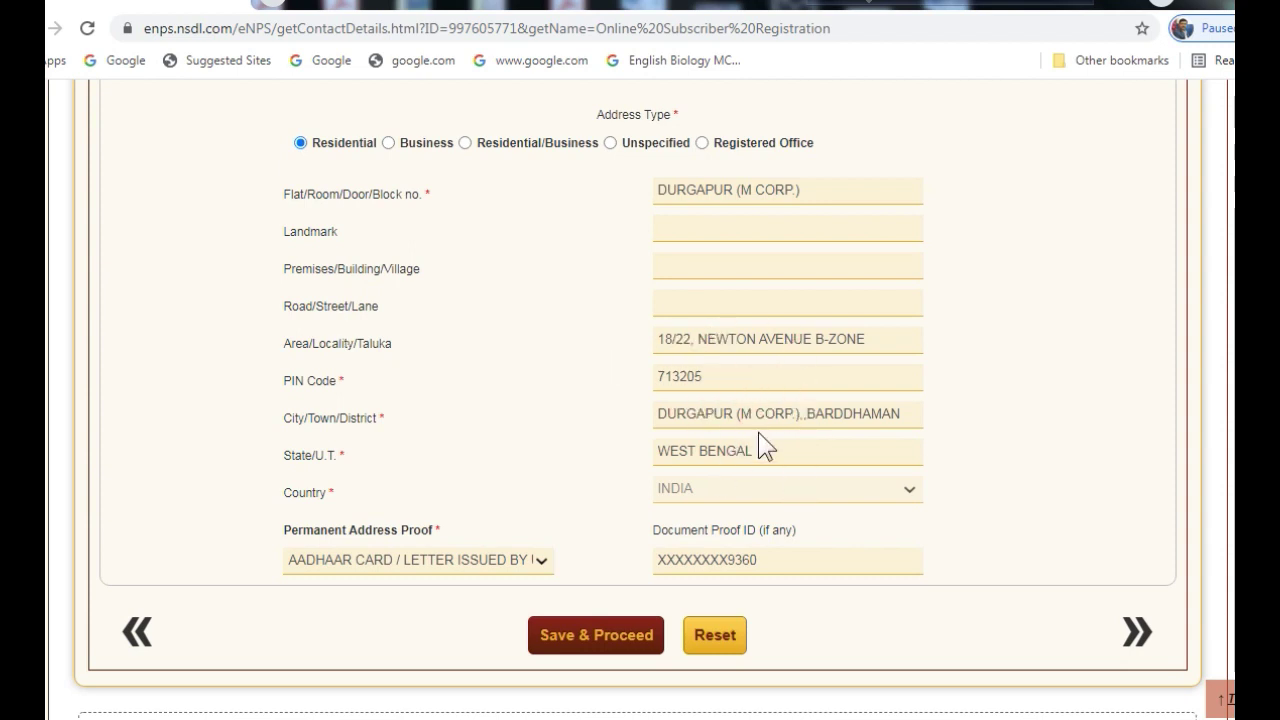
{"action": "left_click", "coordinate": [588, 640]}
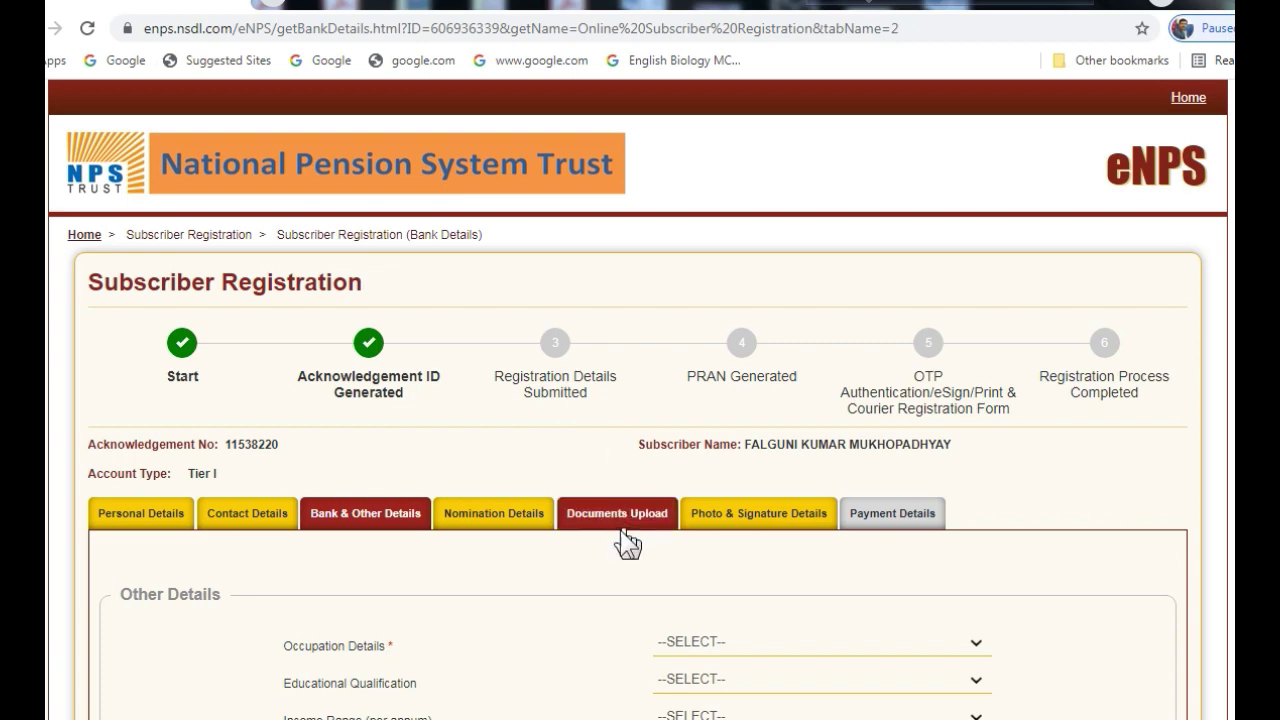
Set occupation to PUBLIC SECTOR, qualification to GRADUATE and income to 5 LAC TO 10 LAC
{"action": "scroll", "coordinate": [620, 560], "scroll_direction": "down", "scroll_amount": 2}
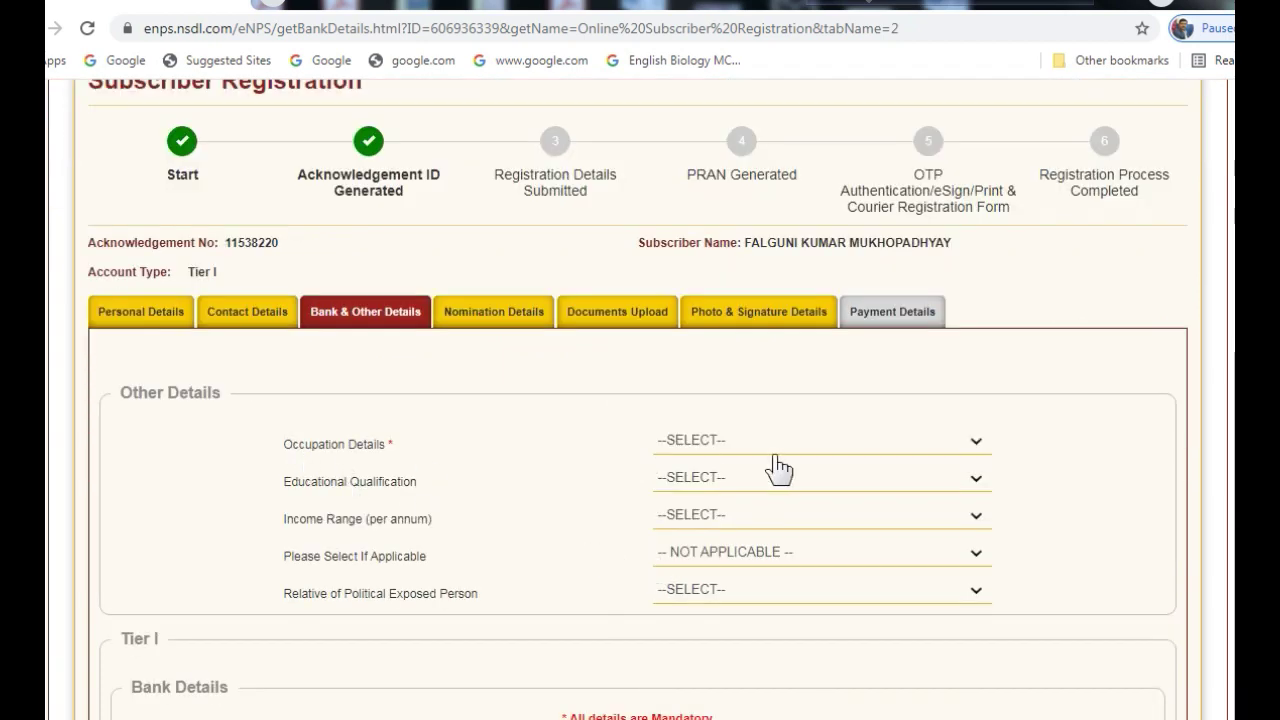
{"action": "left_click", "coordinate": [974, 446]}
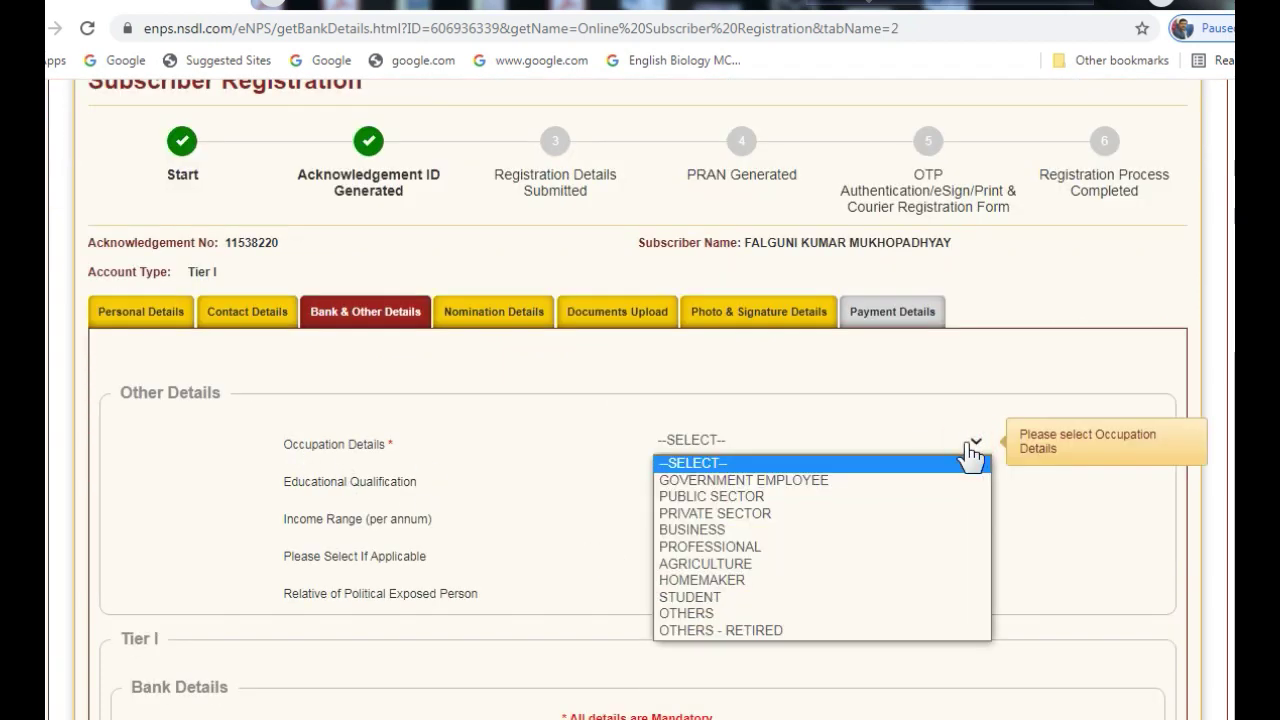
{"action": "left_click", "coordinate": [764, 495]}
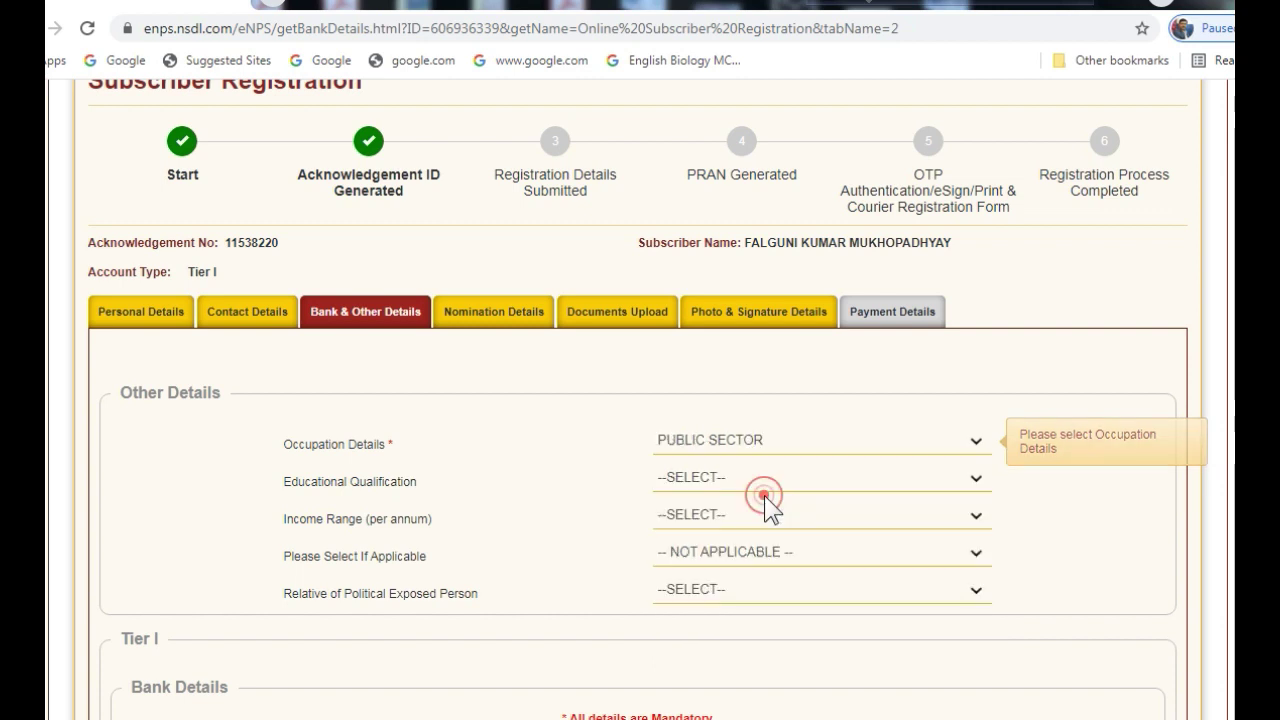
{"action": "left_click", "coordinate": [975, 479]}
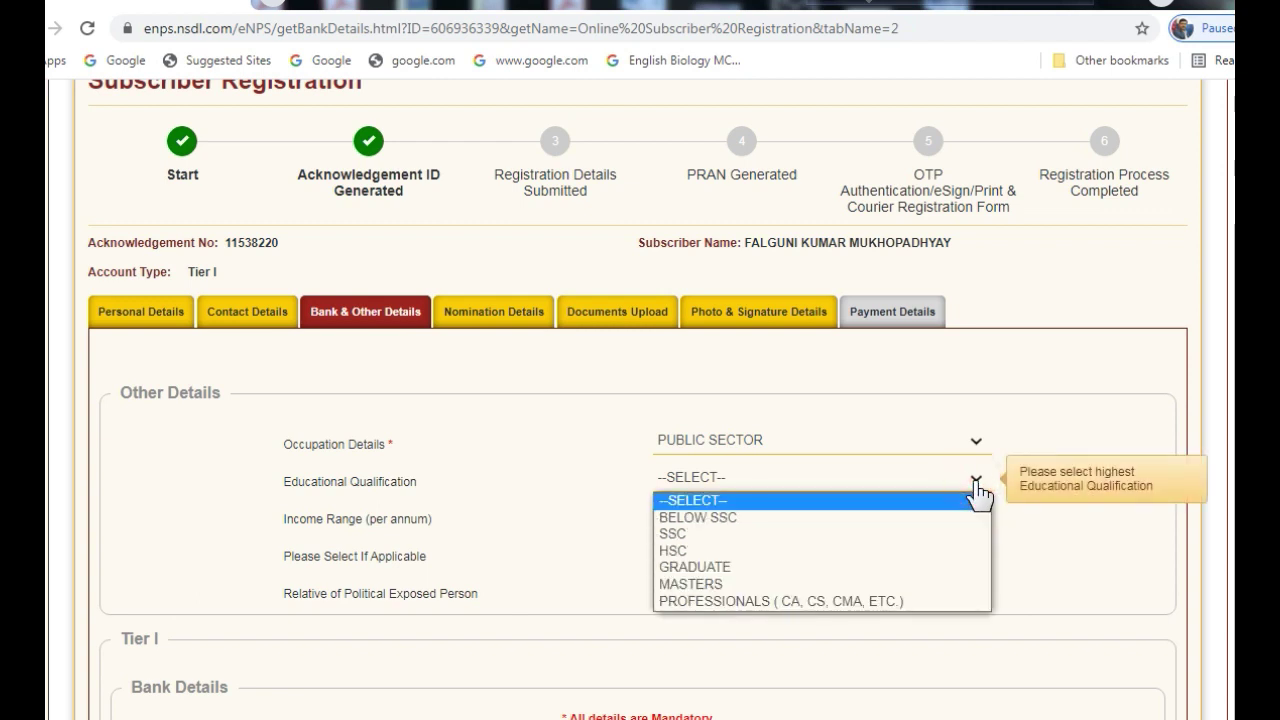
{"action": "left_click", "coordinate": [720, 566]}
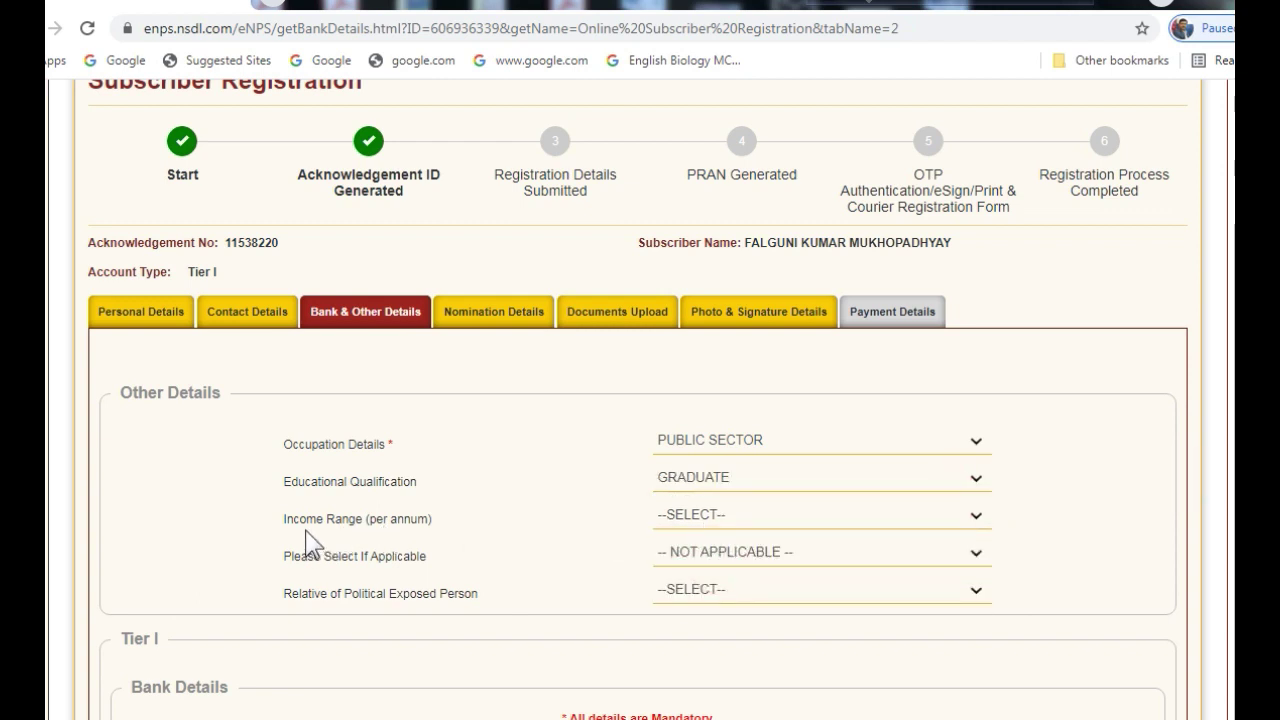
{"action": "left_click", "coordinate": [975, 522]}
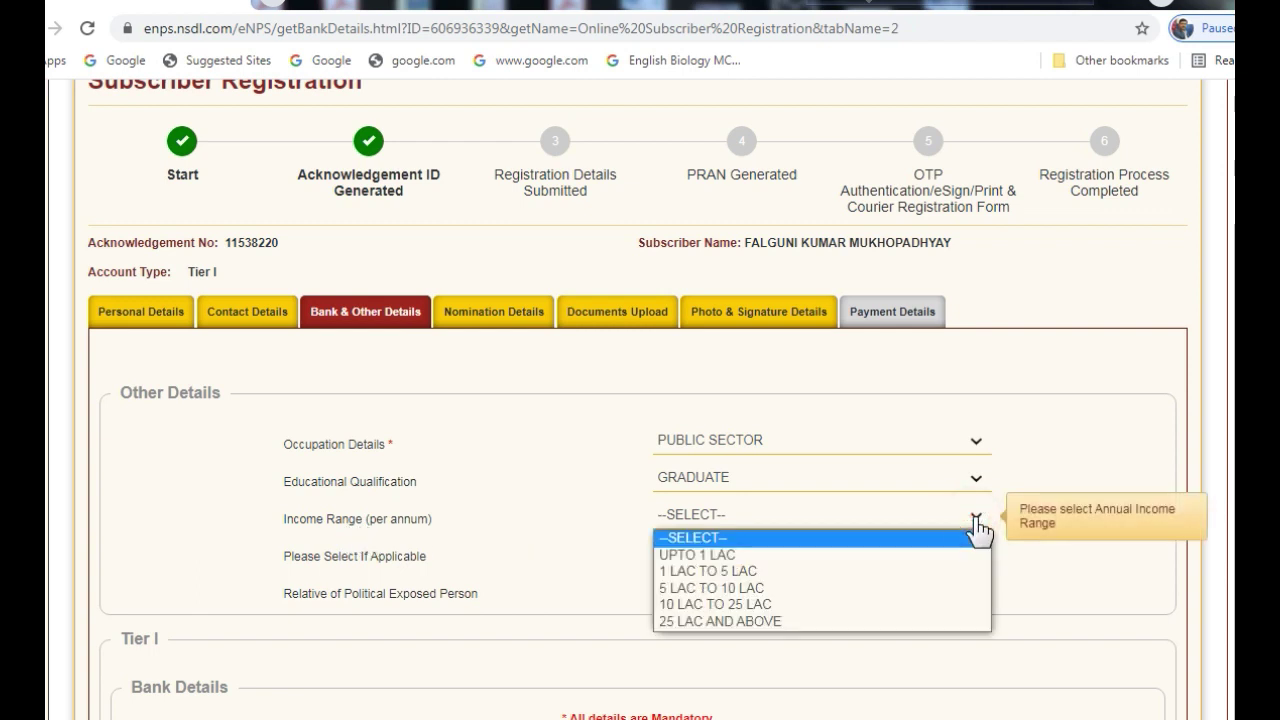
{"action": "left_click", "coordinate": [812, 589]}
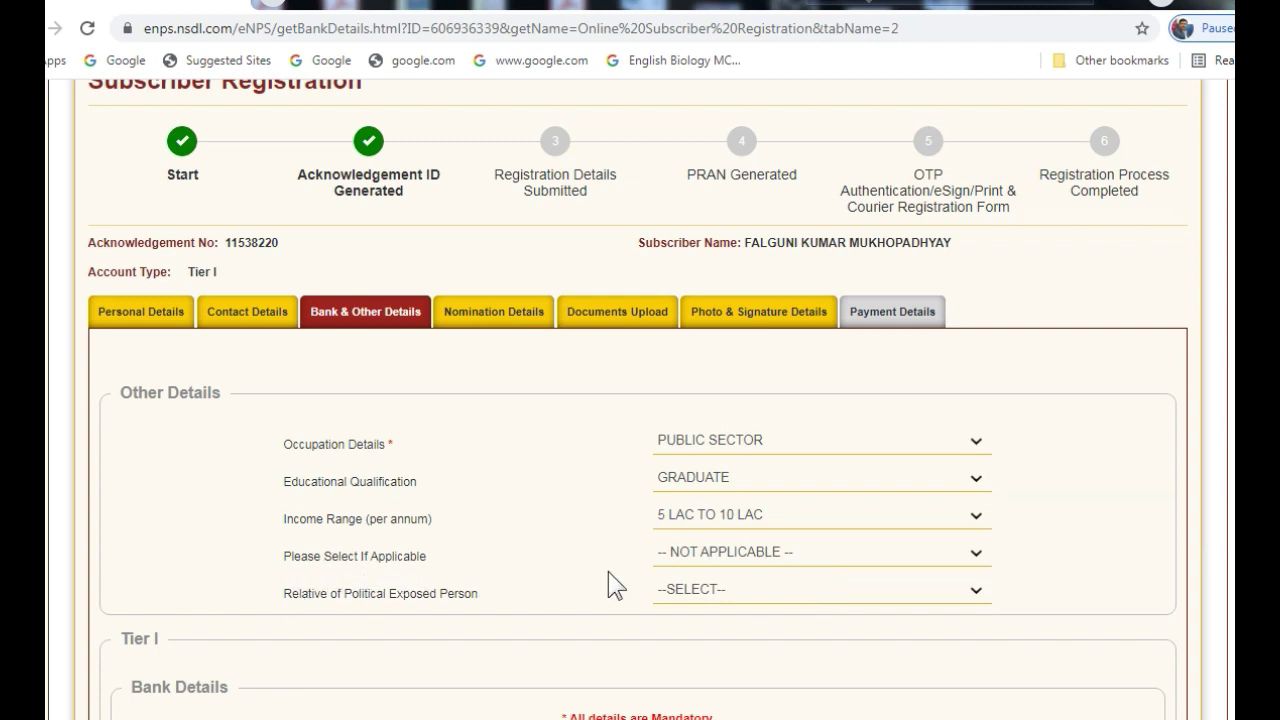
Keep politically exposed status NOT APPLICABLE and answer NO for relative of a PEP
{"action": "left_click", "coordinate": [976, 552]}
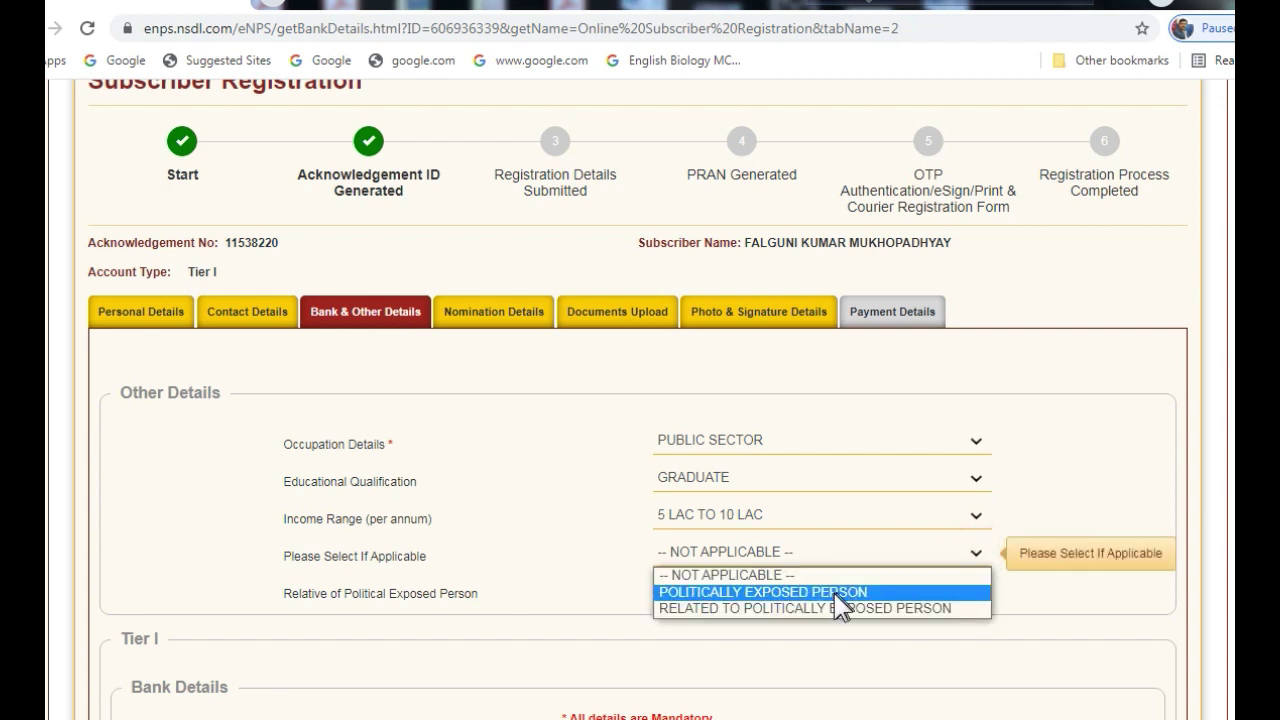
{"action": "left_click", "coordinate": [1040, 510]}
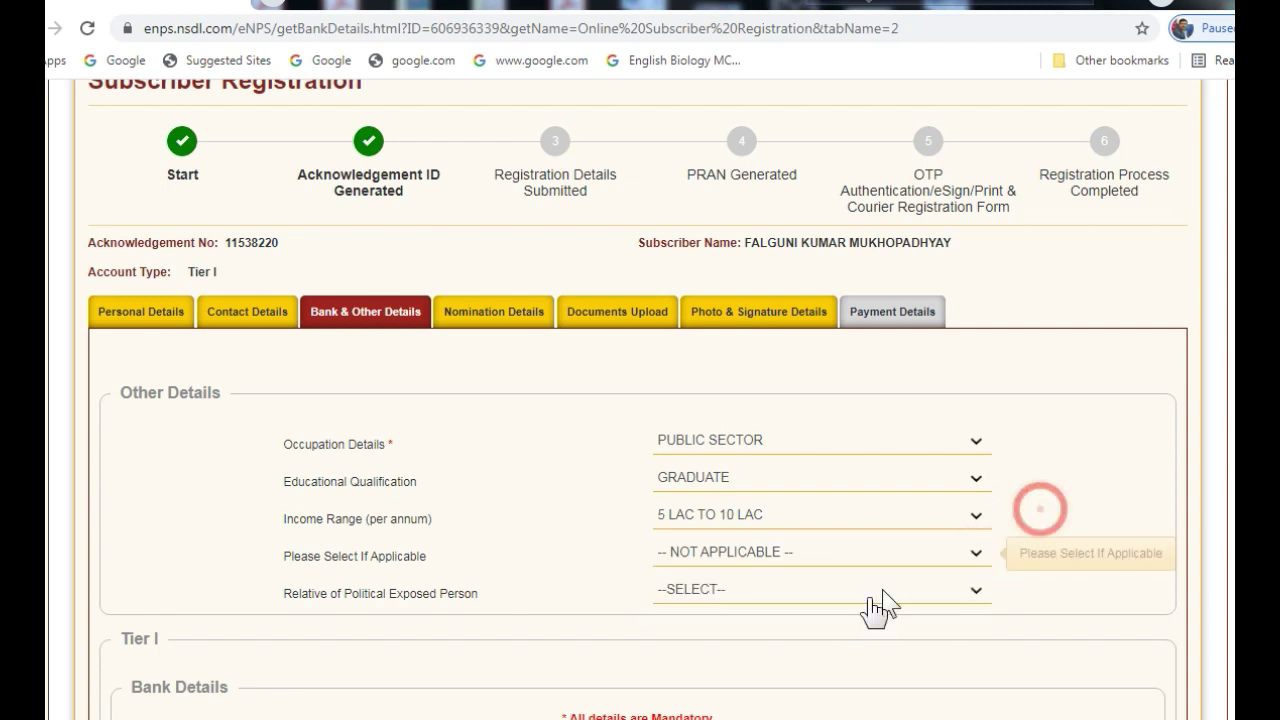
{"action": "left_click", "coordinate": [974, 598]}
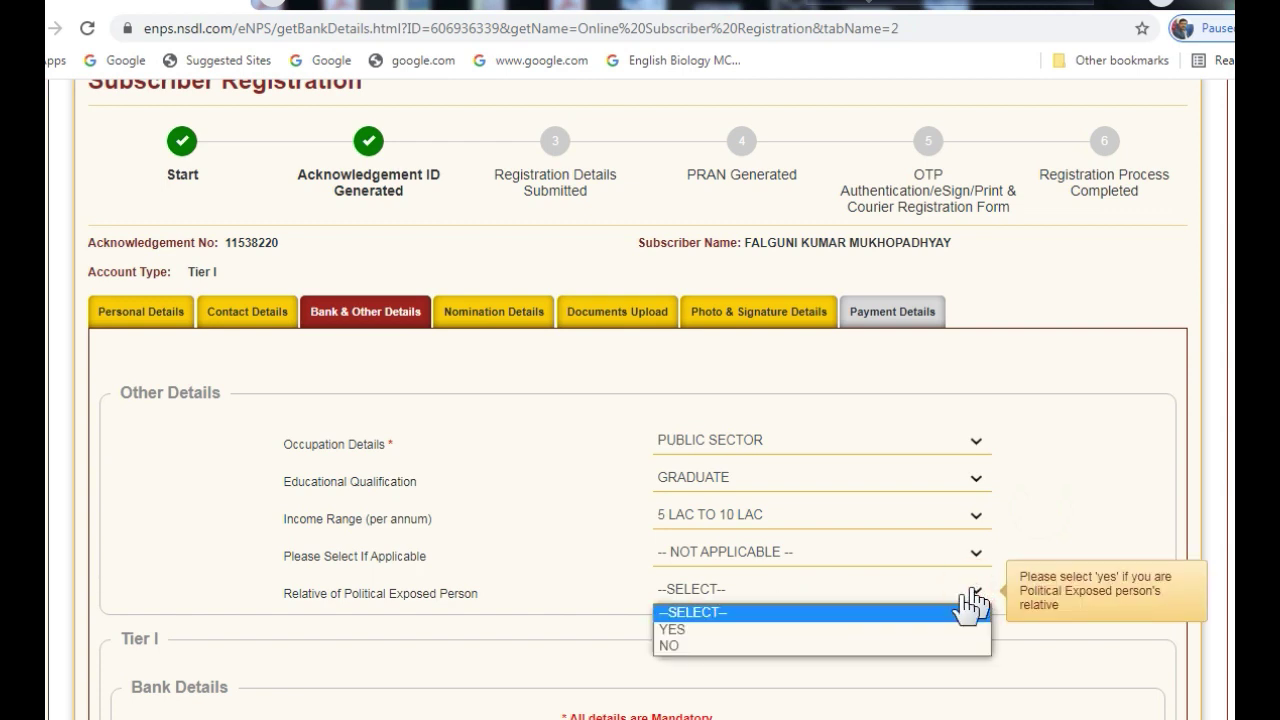
{"action": "left_click", "coordinate": [745, 646]}
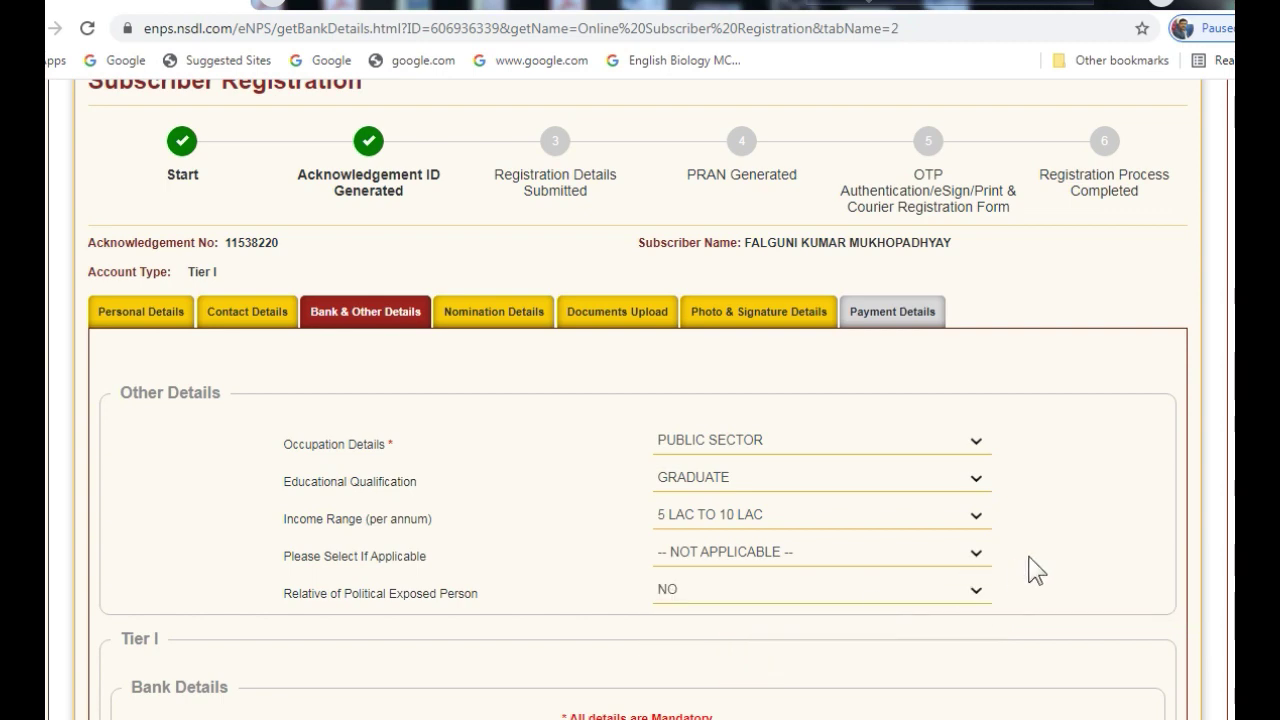
{"action": "scroll", "coordinate": [1026, 527], "scroll_direction": "down", "scroll_amount": 3}
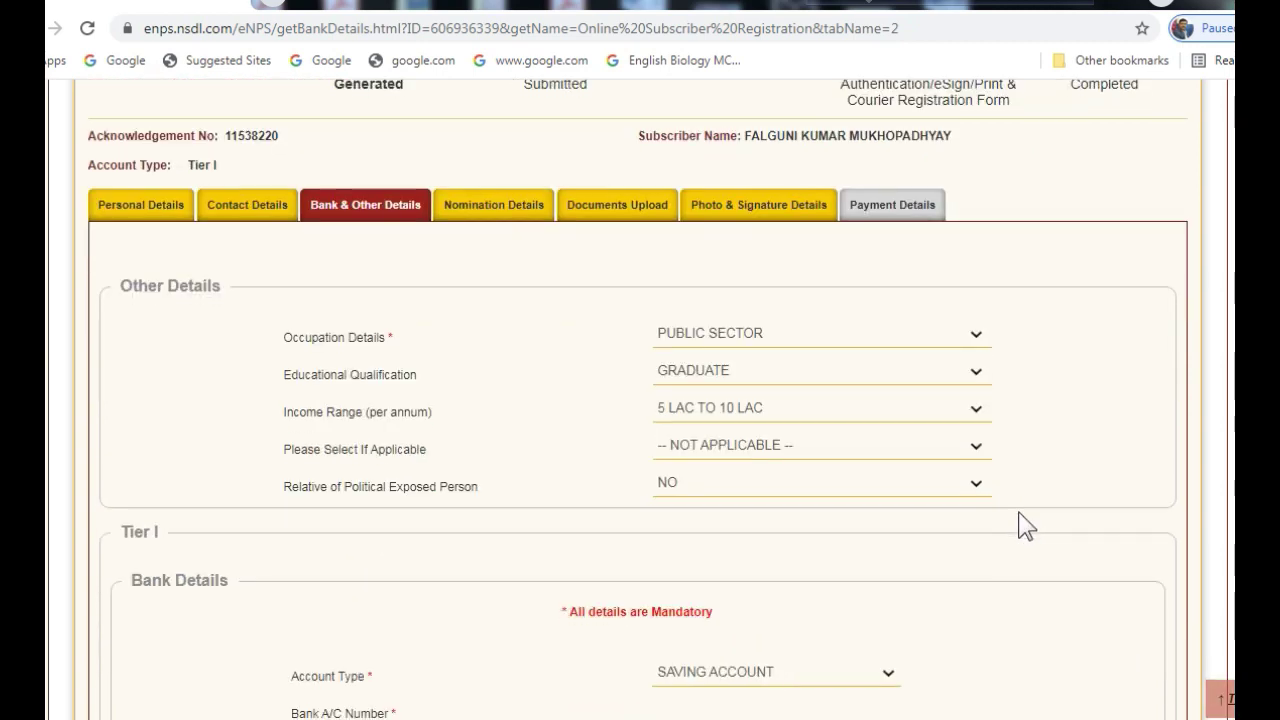
Enter the bank account number and IFS code DURG00000 to auto-fill the bank details
{"action": "scroll", "coordinate": [1026, 527], "scroll_direction": "down", "scroll_amount": 2}
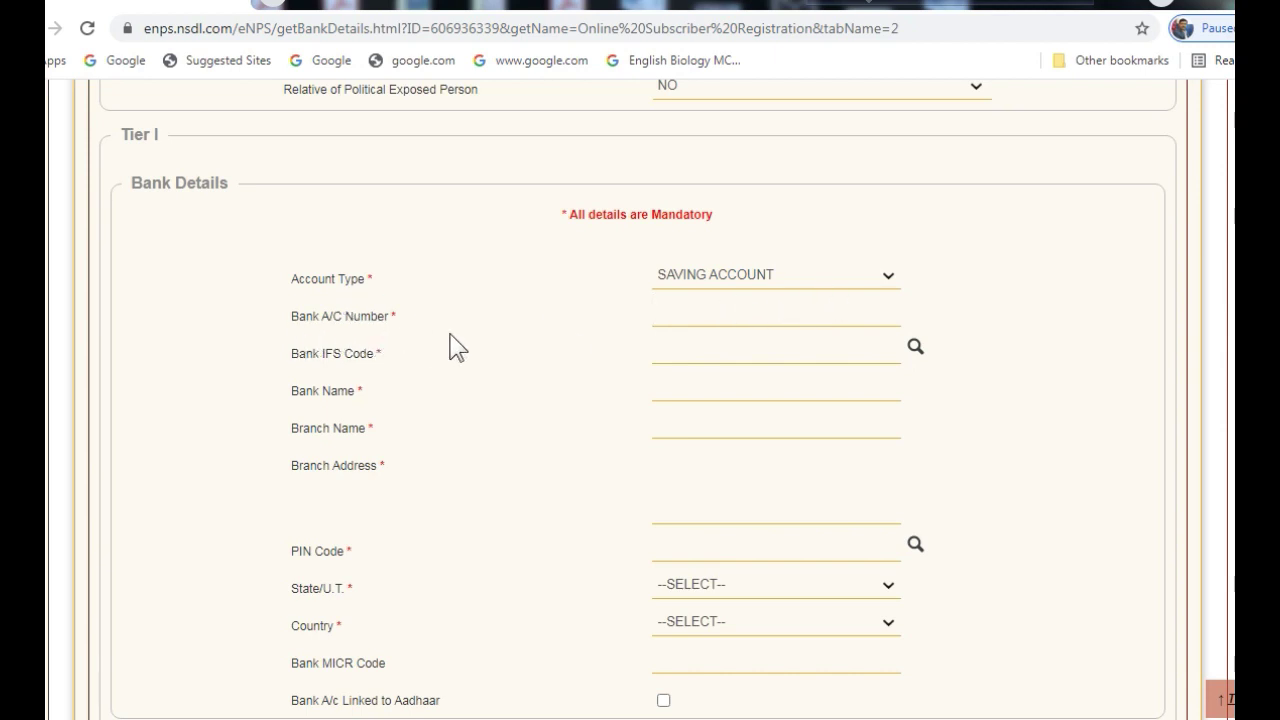
{"action": "left_click", "coordinate": [668, 318]}
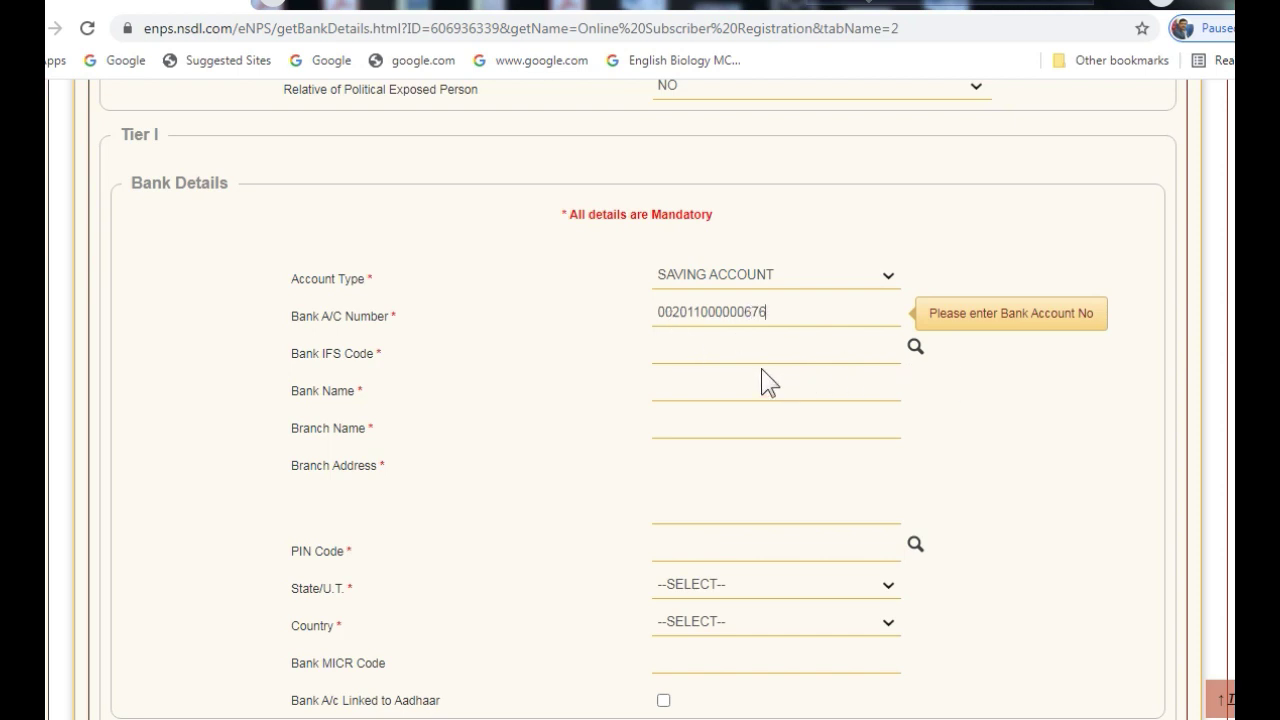
{"action": "left_click", "coordinate": [688, 350]}
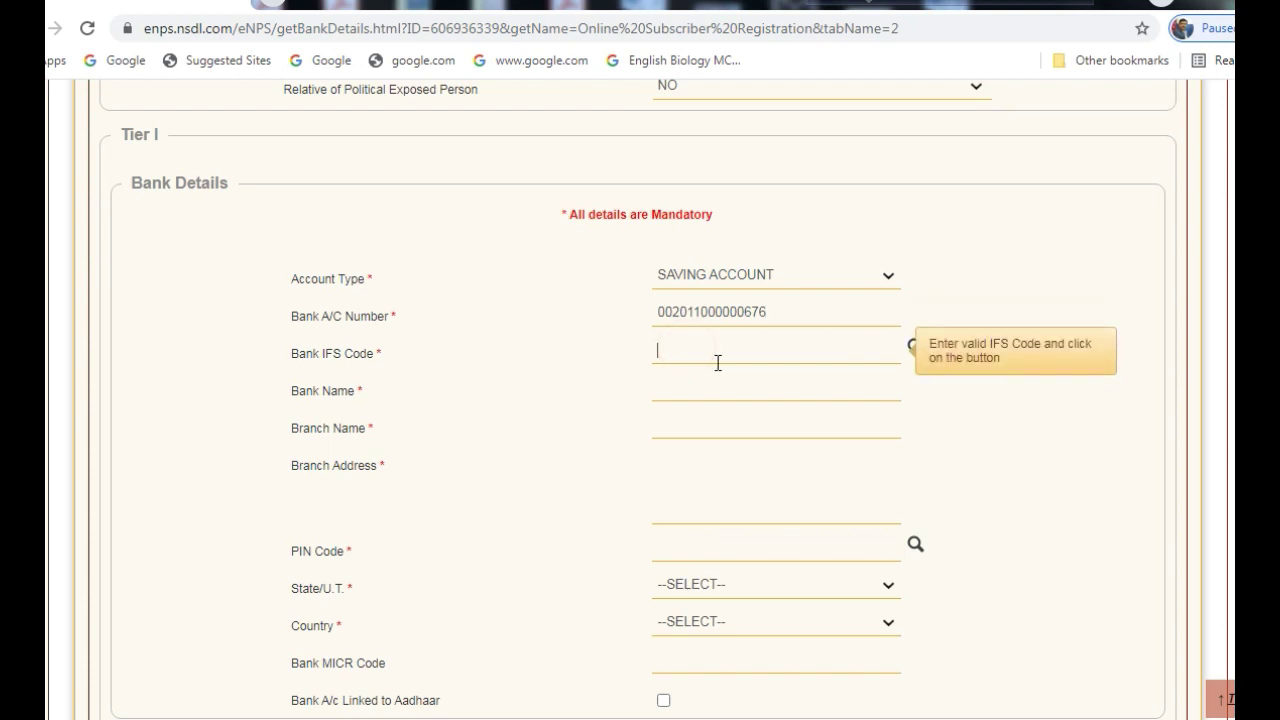
{"action": "type", "text": "DURG0000003"}
{"action": "left_click", "coordinate": [708, 398]}
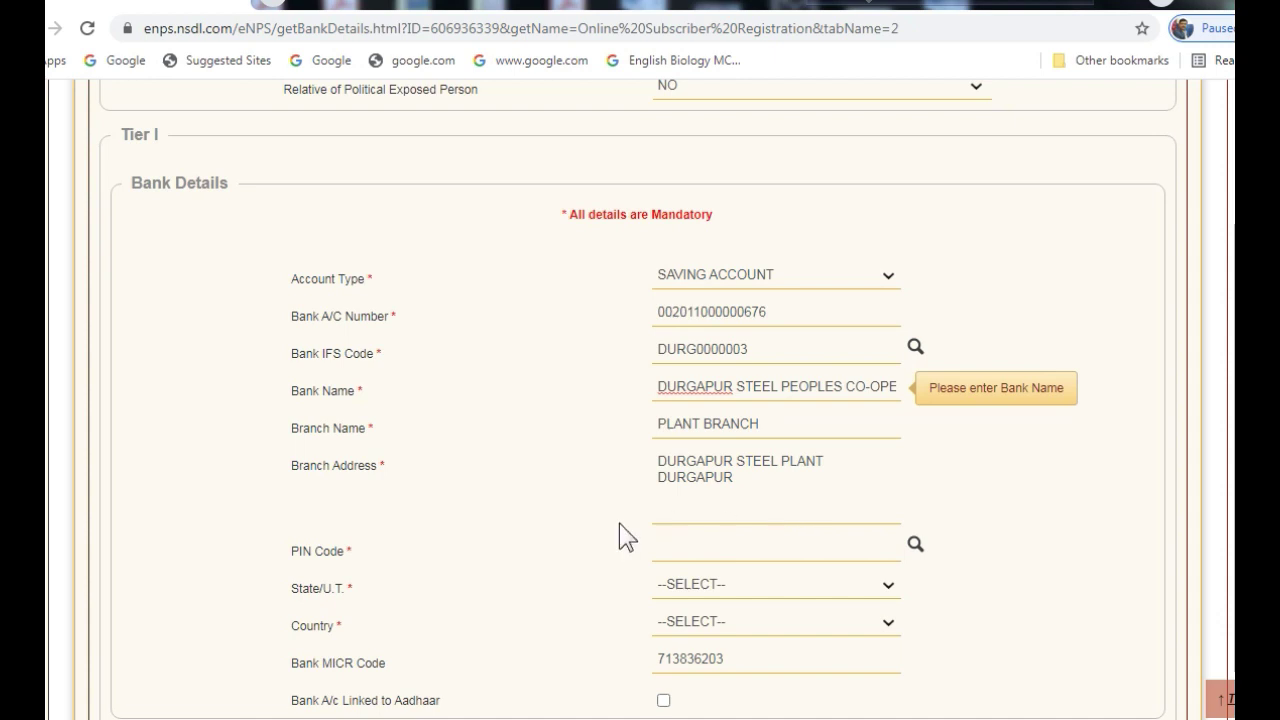
Set branch PIN 713203 and state WEST BENGAL, mark the account Aadhaar-linked, and save
{"action": "left_click", "coordinate": [700, 553]}
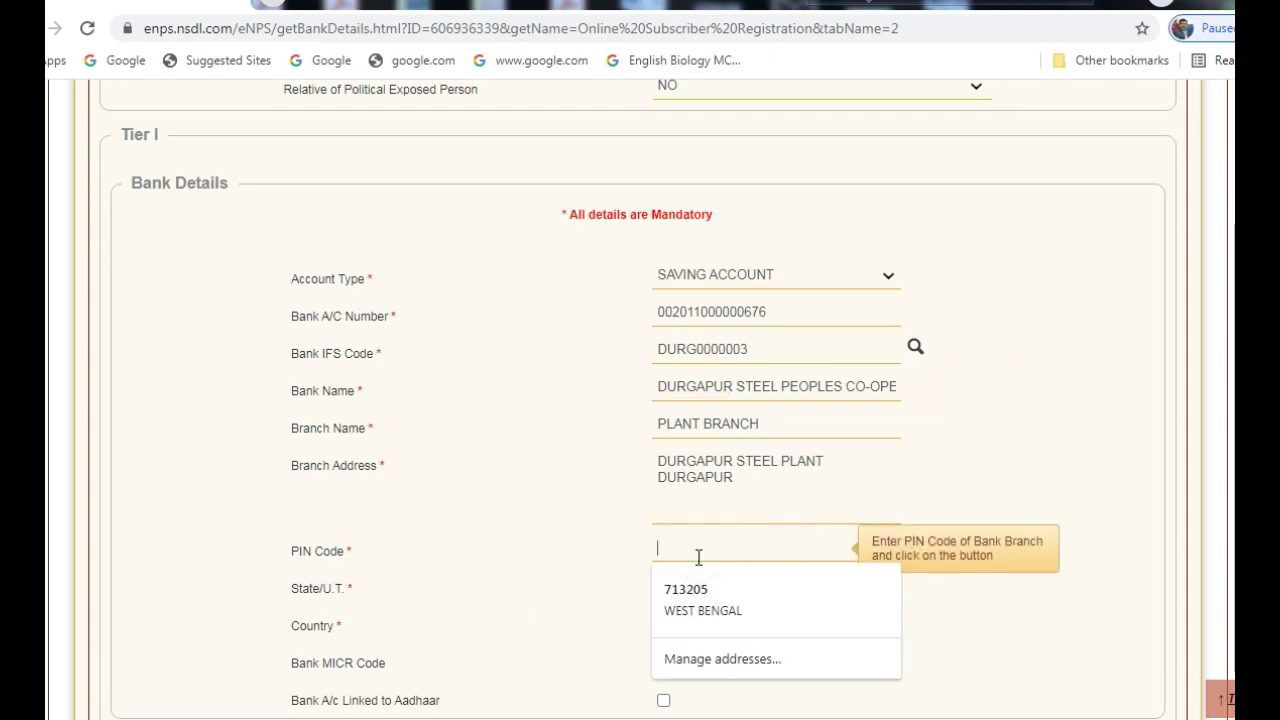
{"action": "type", "text": "713203"}
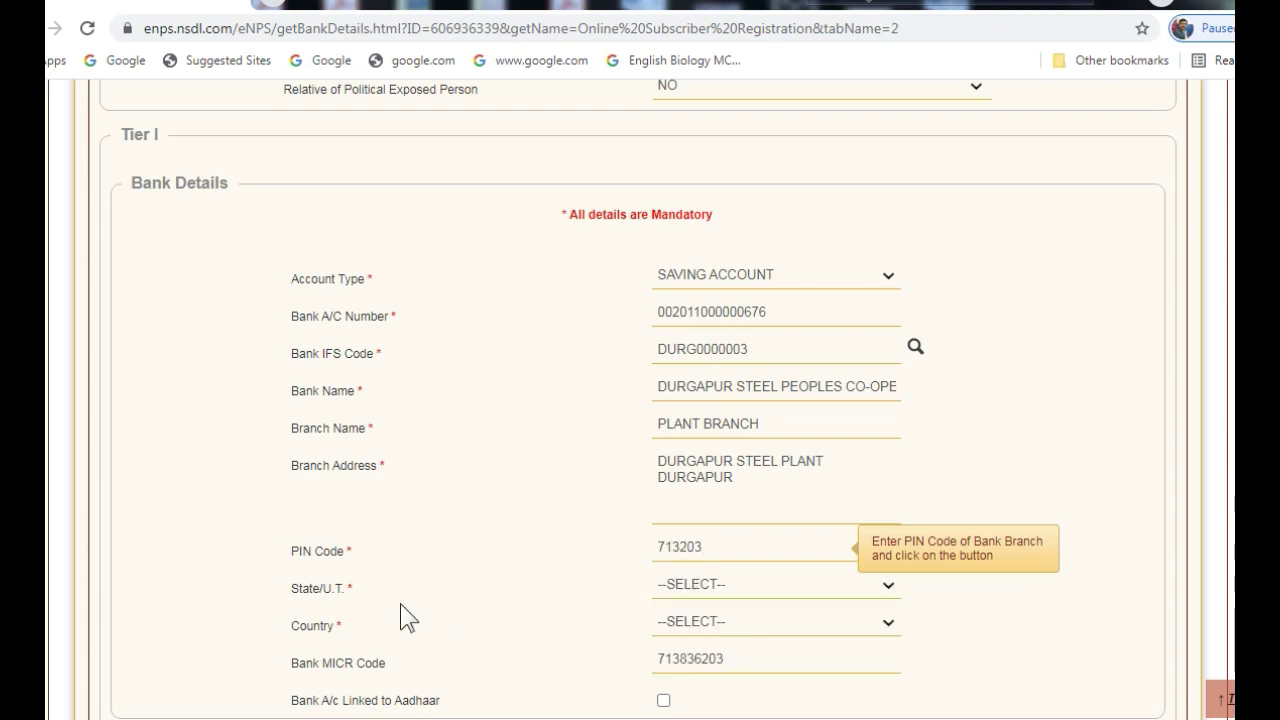
{"action": "left_click", "coordinate": [888, 590]}
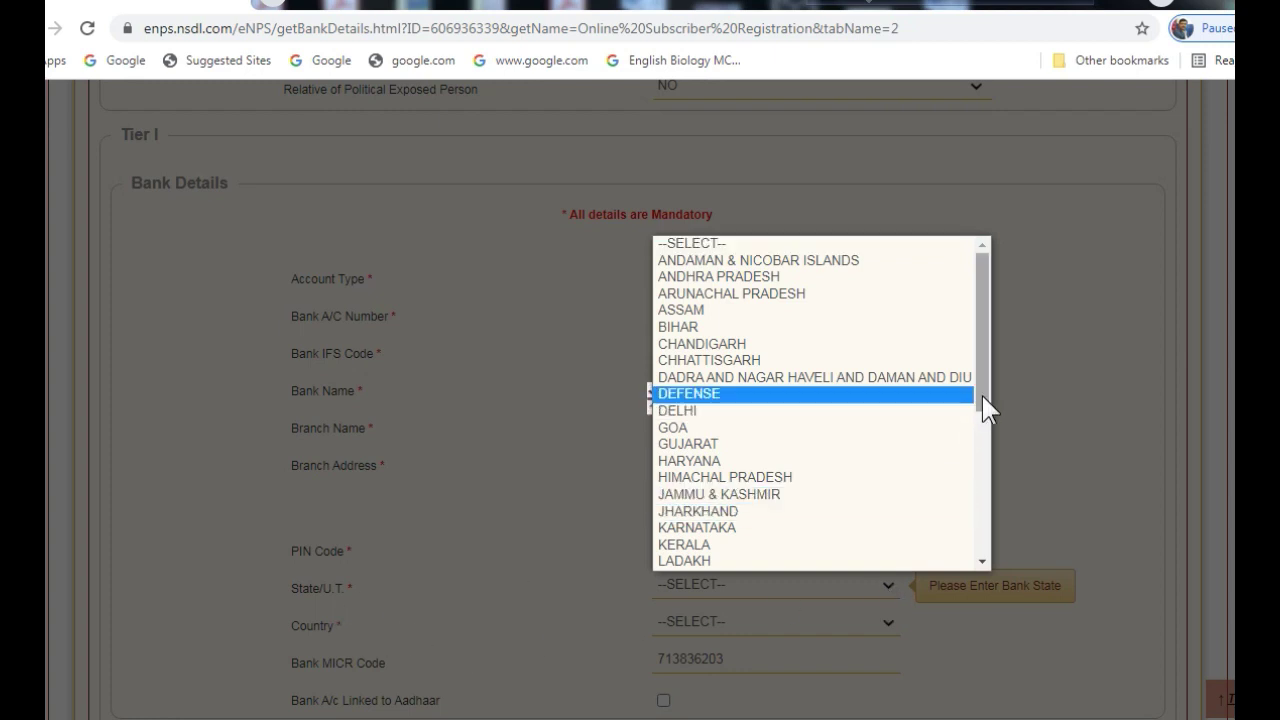
{"action": "left_click_drag", "start_coordinate": [983, 403], "coordinate": [846, 580]}
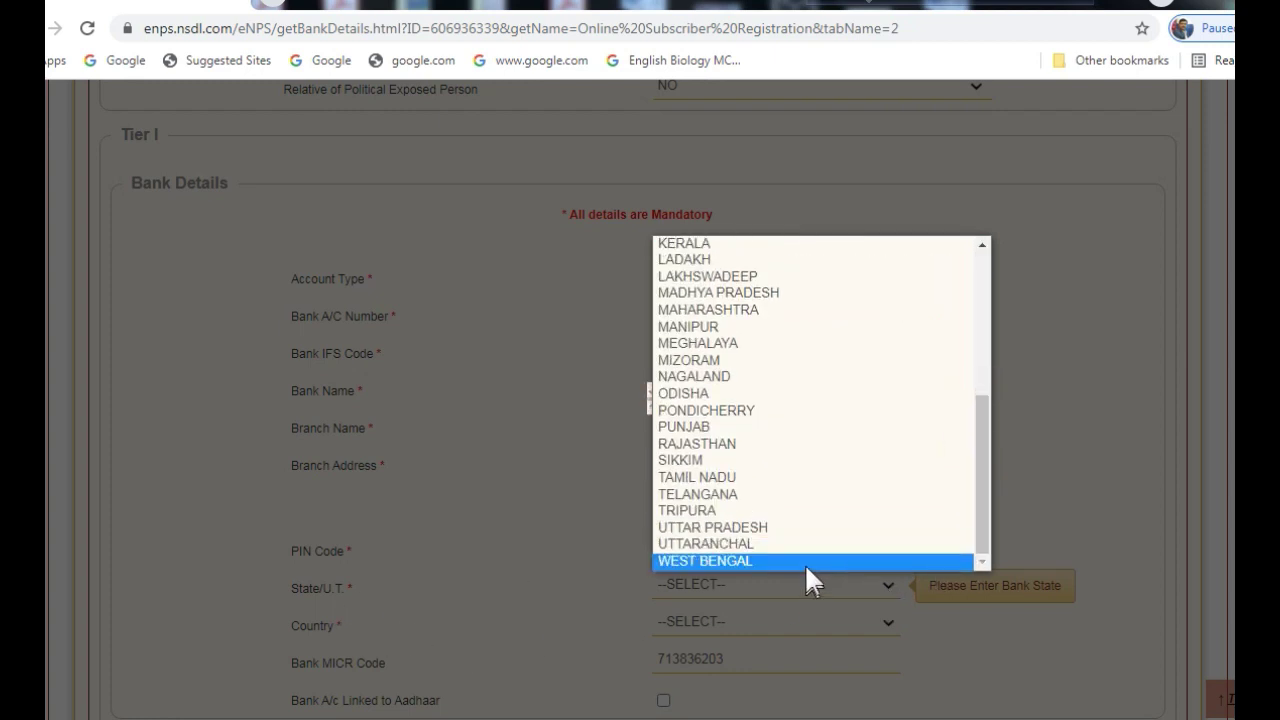
{"action": "left_click", "coordinate": [804, 563]}
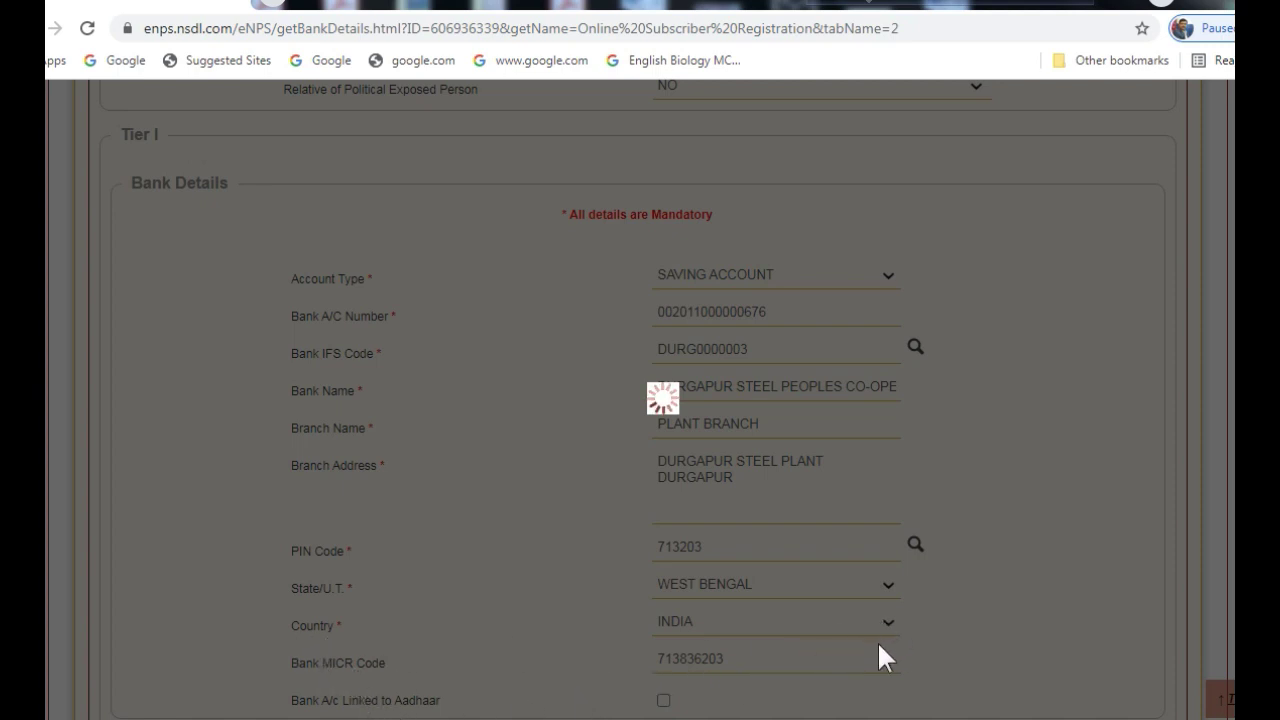
{"action": "scroll", "coordinate": [802, 617], "scroll_direction": "down", "scroll_amount": 2}
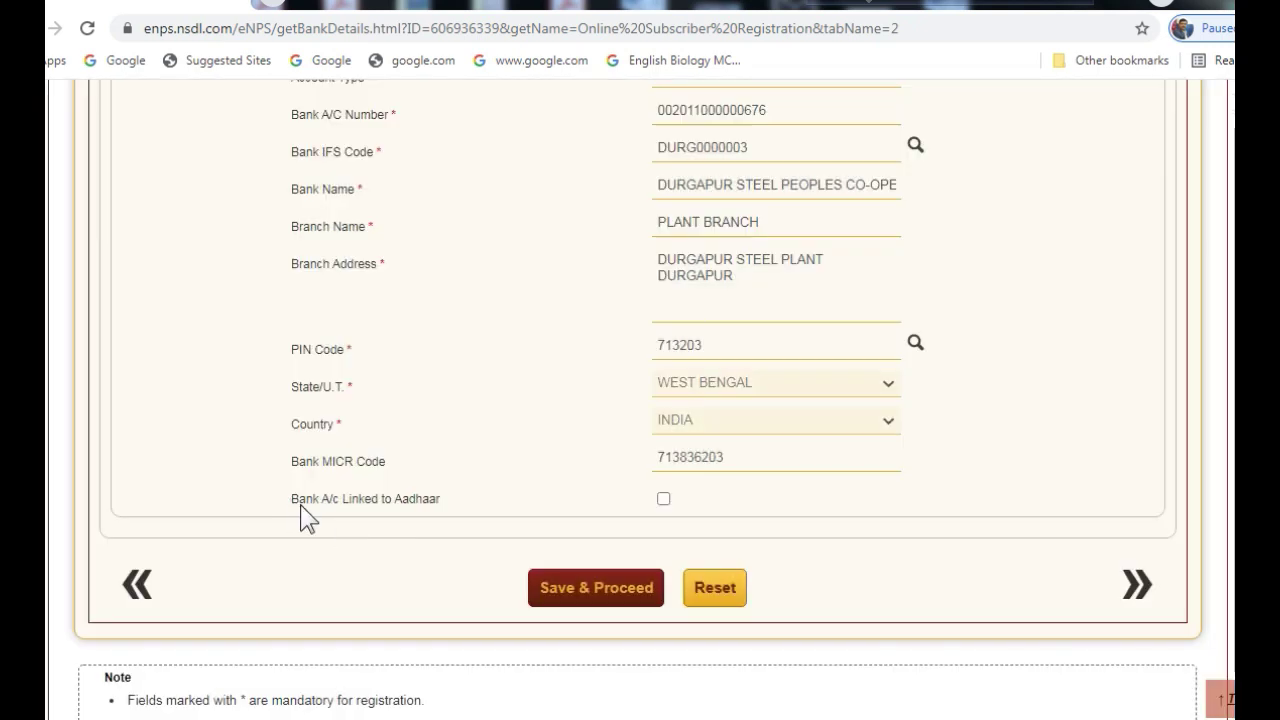
{"action": "left_click", "coordinate": [663, 499]}
{"action": "left_click", "coordinate": [596, 588]}
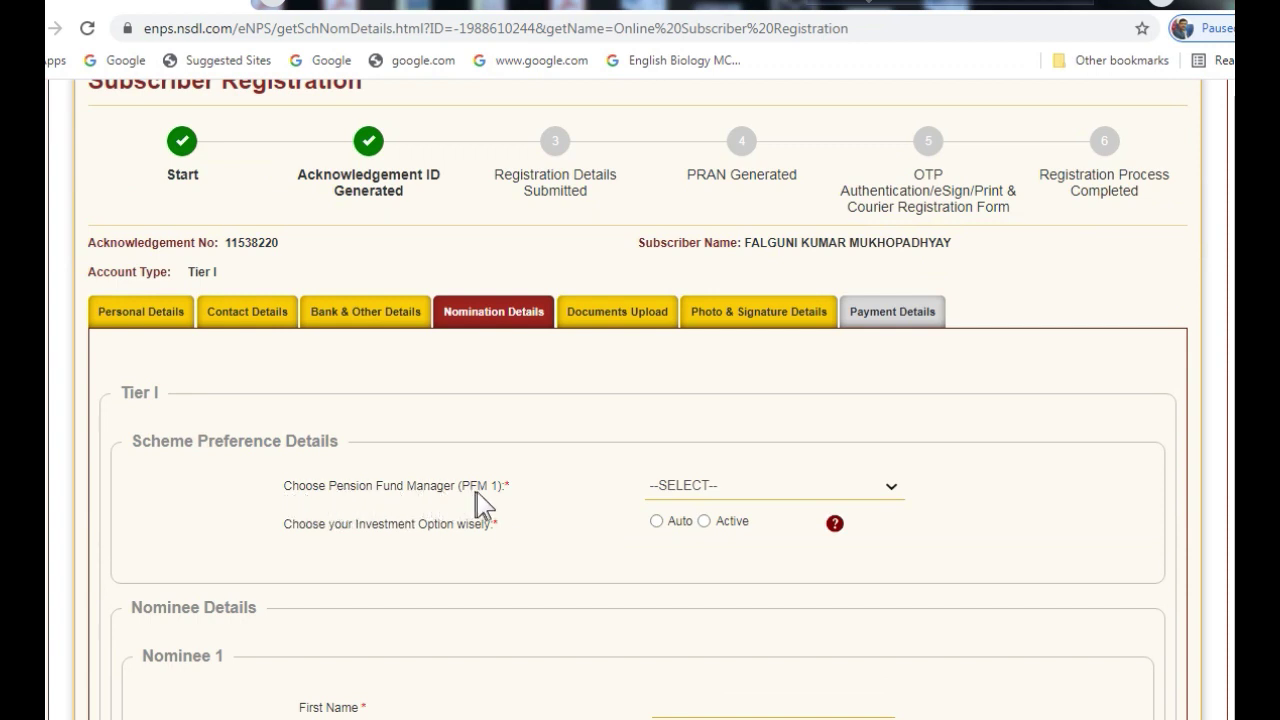
Choose LIC PENSION FUND LIMITED as the Tier I pension fund manager (PFM 1)
{"action": "left_click", "coordinate": [891, 489]}
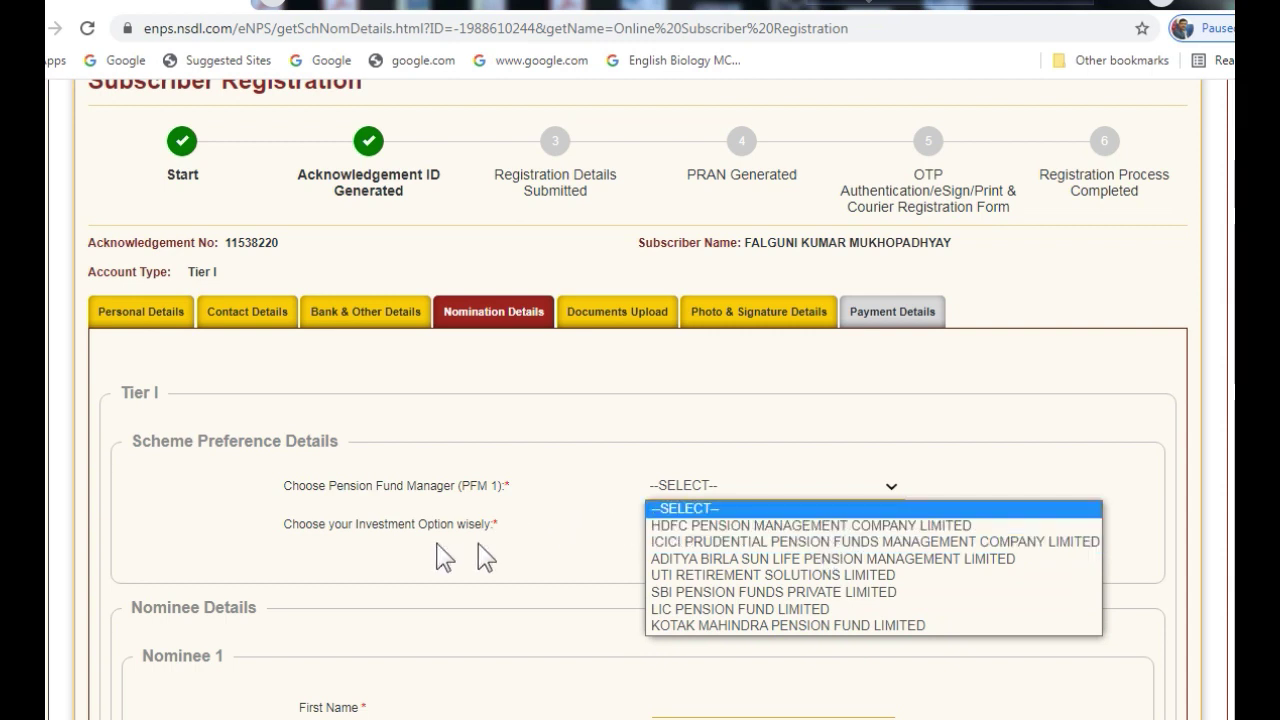
{"action": "left_click", "coordinate": [708, 612]}
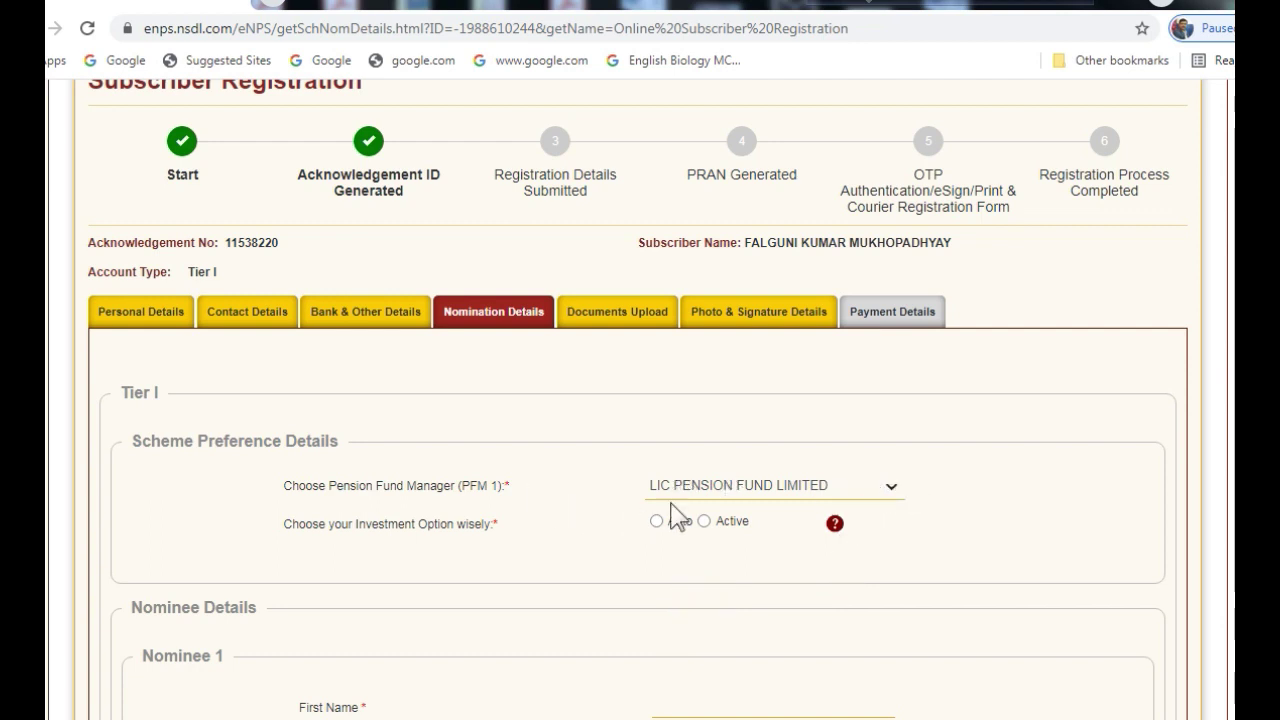
{"action": "left_click", "coordinate": [888, 487]}
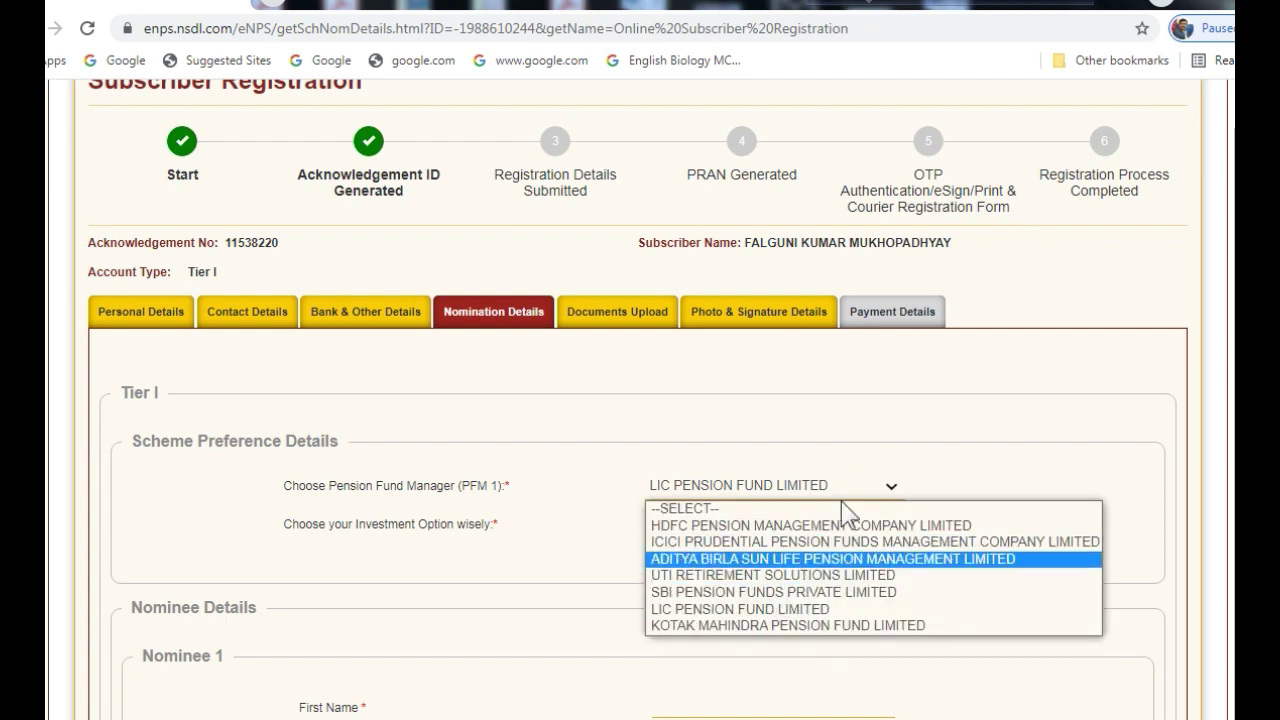
{"action": "left_click", "coordinate": [975, 472]}
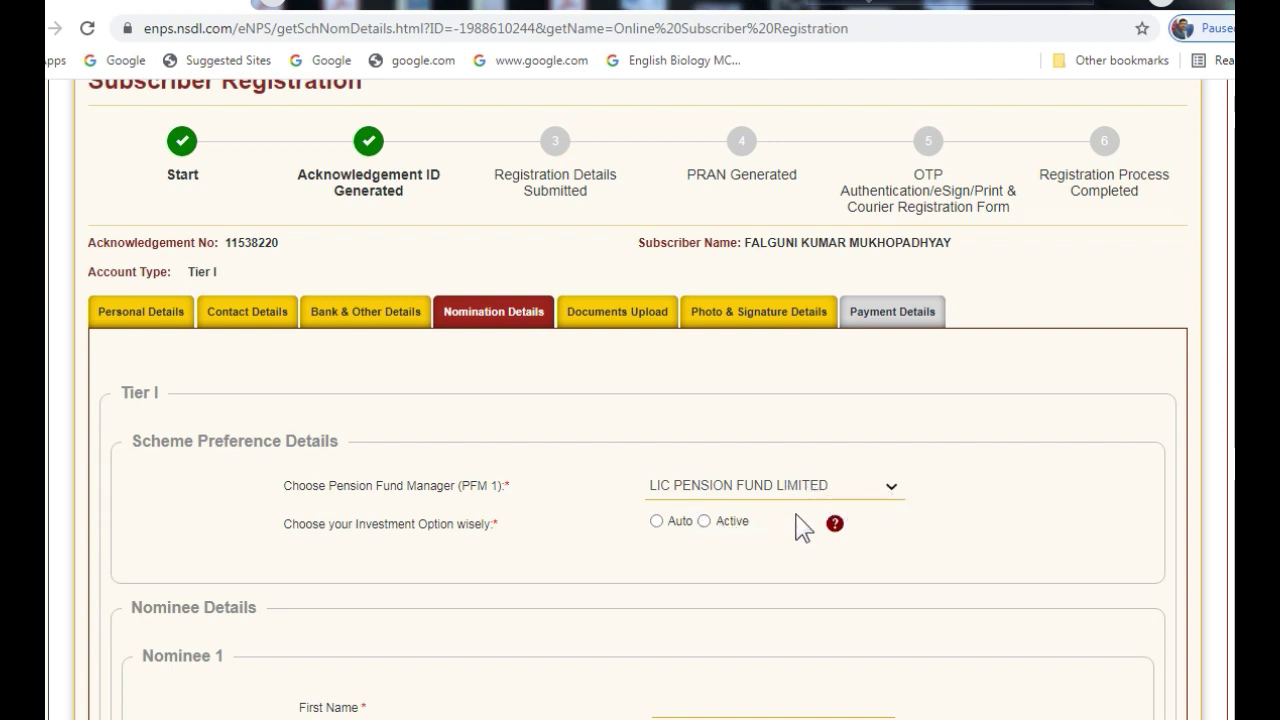
Select Auto investment with the Moderate profile, giving schemes E 12%, C 11%, G 77%
{"action": "left_click", "coordinate": [657, 522]}
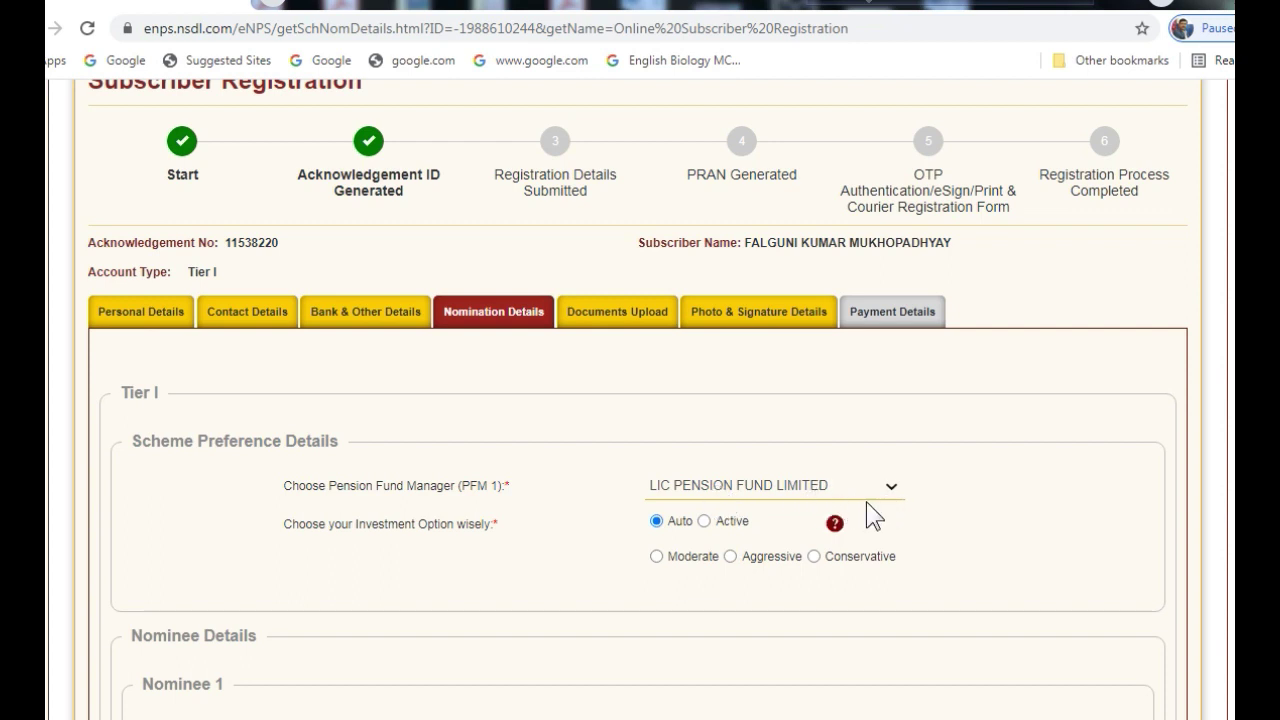
{"action": "scroll", "coordinate": [965, 528], "scroll_direction": "down", "scroll_amount": 2}
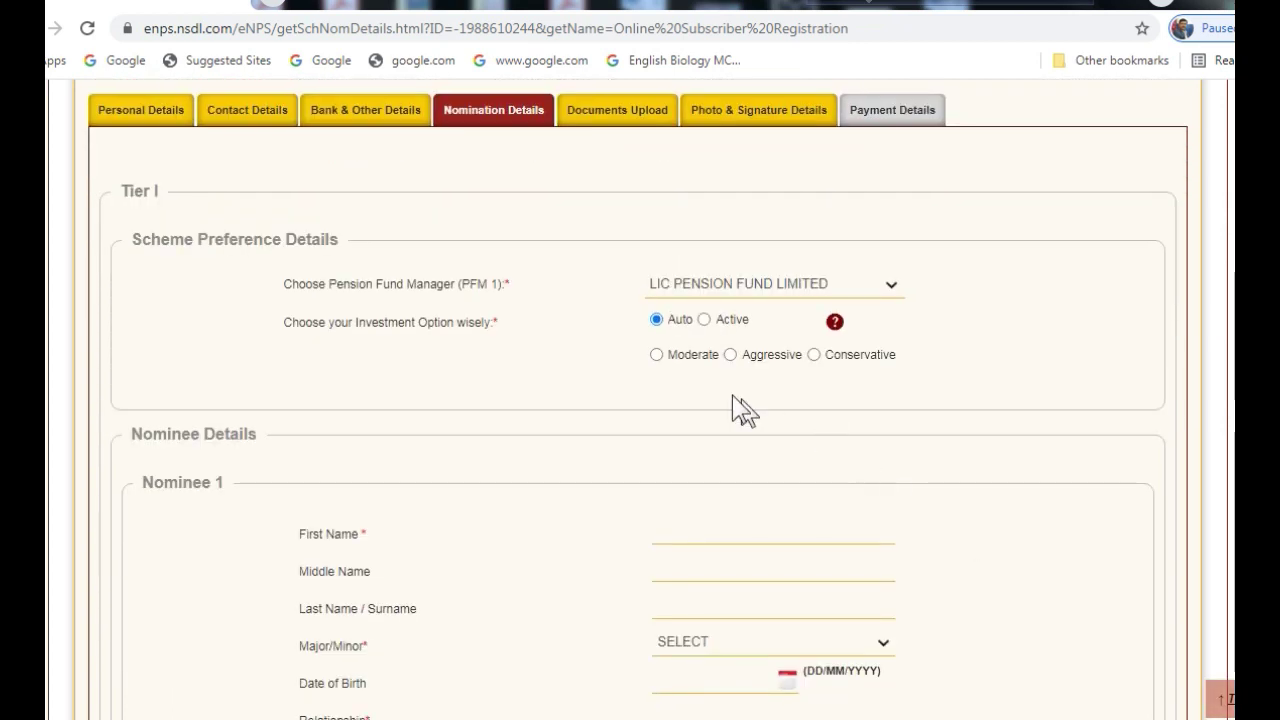
{"action": "left_click", "coordinate": [657, 354]}
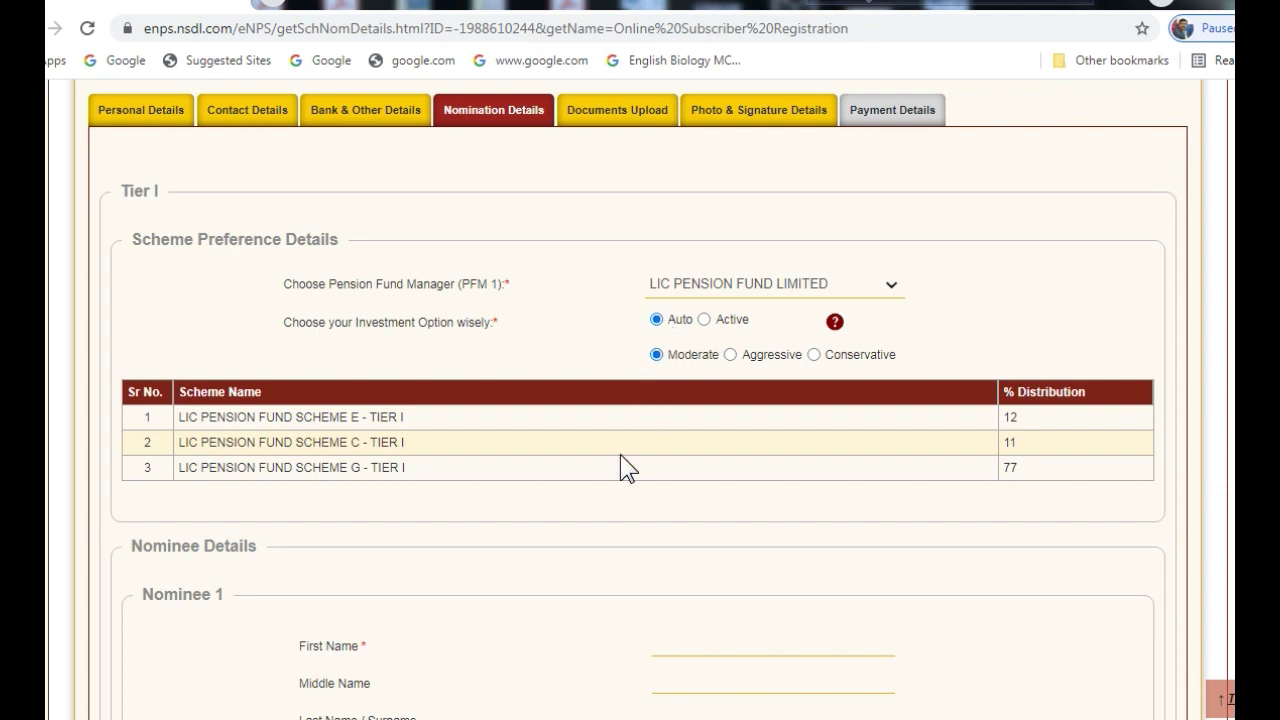
{"action": "scroll", "coordinate": [620, 454], "scroll_direction": "down", "scroll_amount": 3}
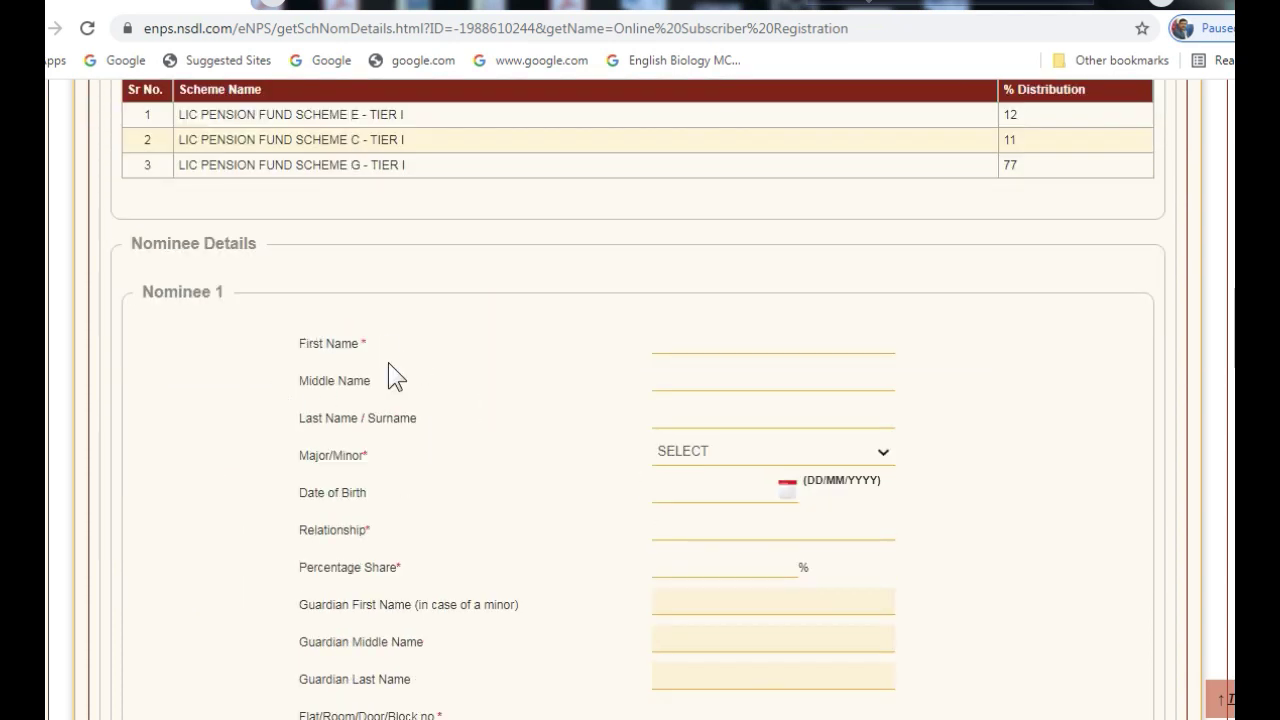
Enter Nominee 1's full name and date of birth, relationship WIFE, and 100% share
{"action": "left_click", "coordinate": [686, 347]}
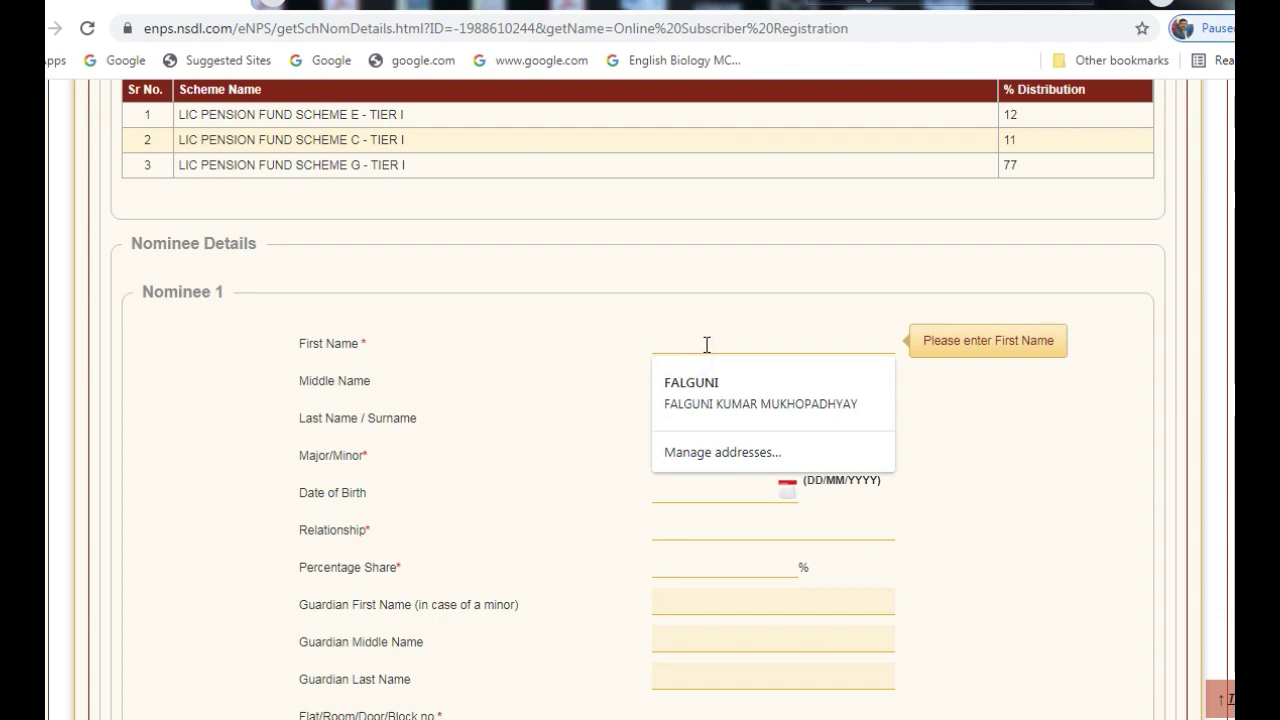
{"action": "key", "text": "Tab"}
{"action": "key", "text": "Tab"}
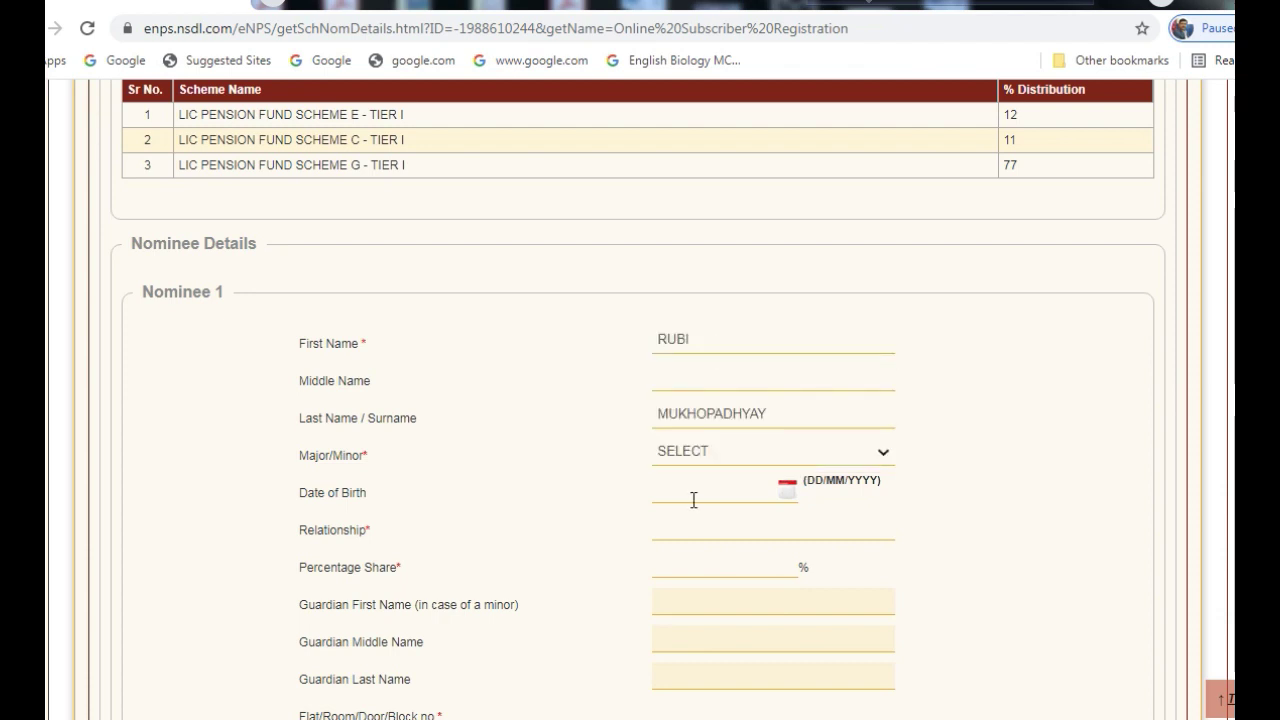
{"action": "left_click", "coordinate": [690, 499]}
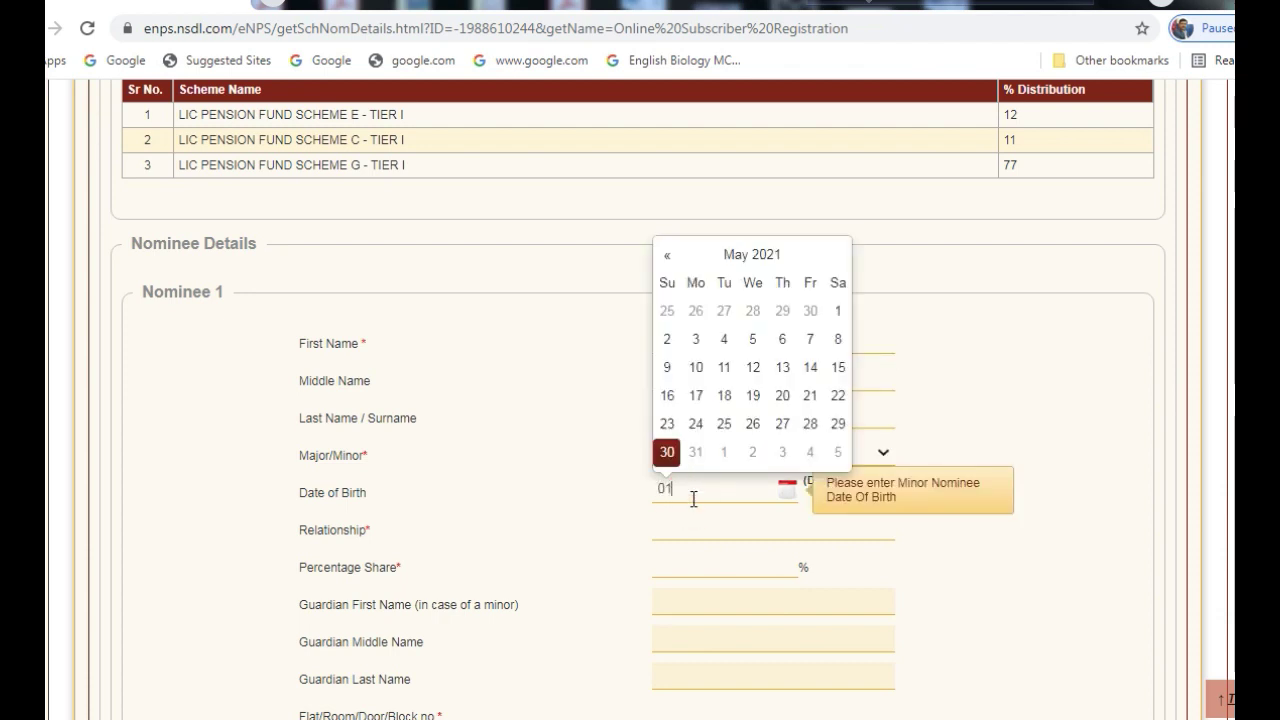
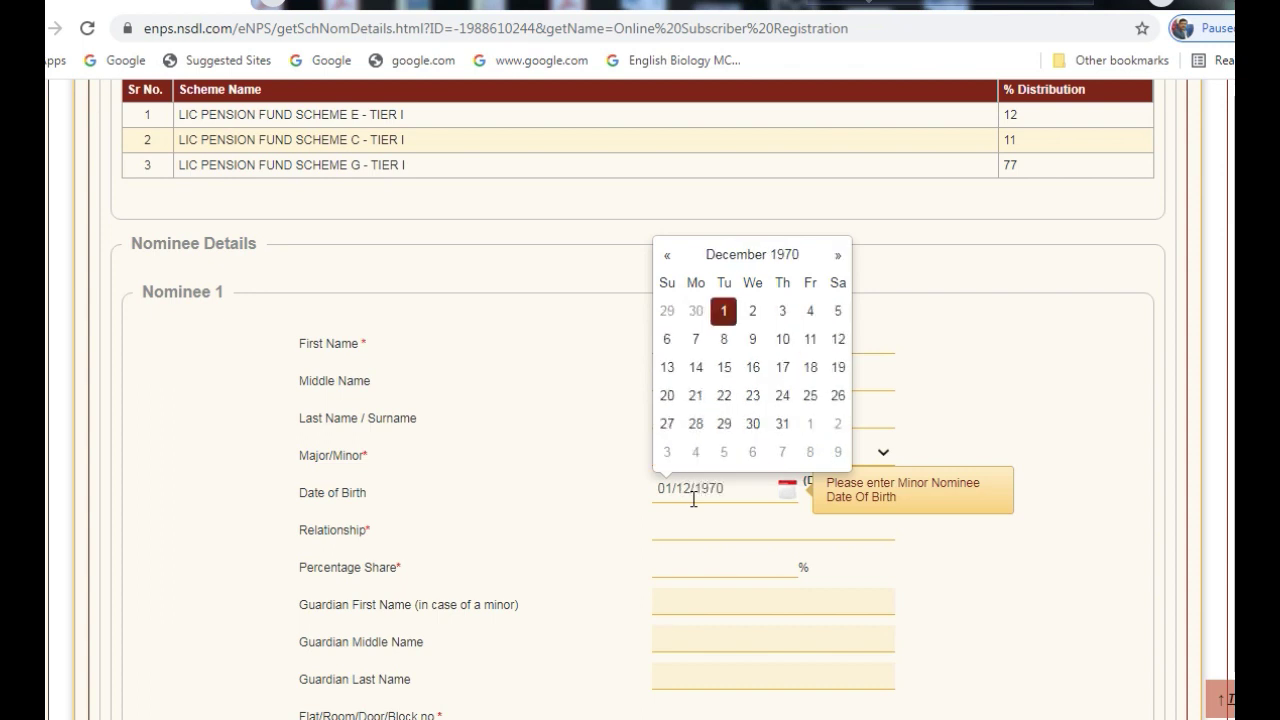
{"action": "left_click", "coordinate": [625, 461]}
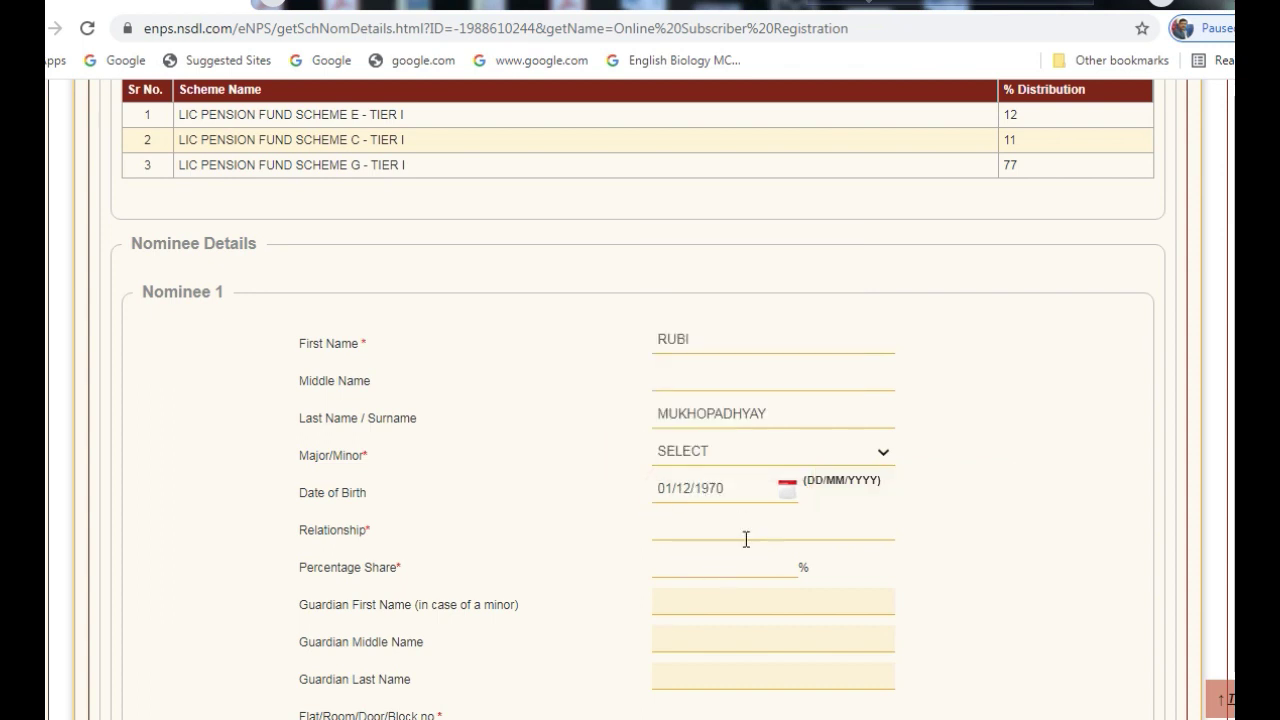
{"action": "left_click", "coordinate": [671, 537]}
{"action": "type", "text": "WIFE"}
{"action": "left_click", "coordinate": [694, 566]}
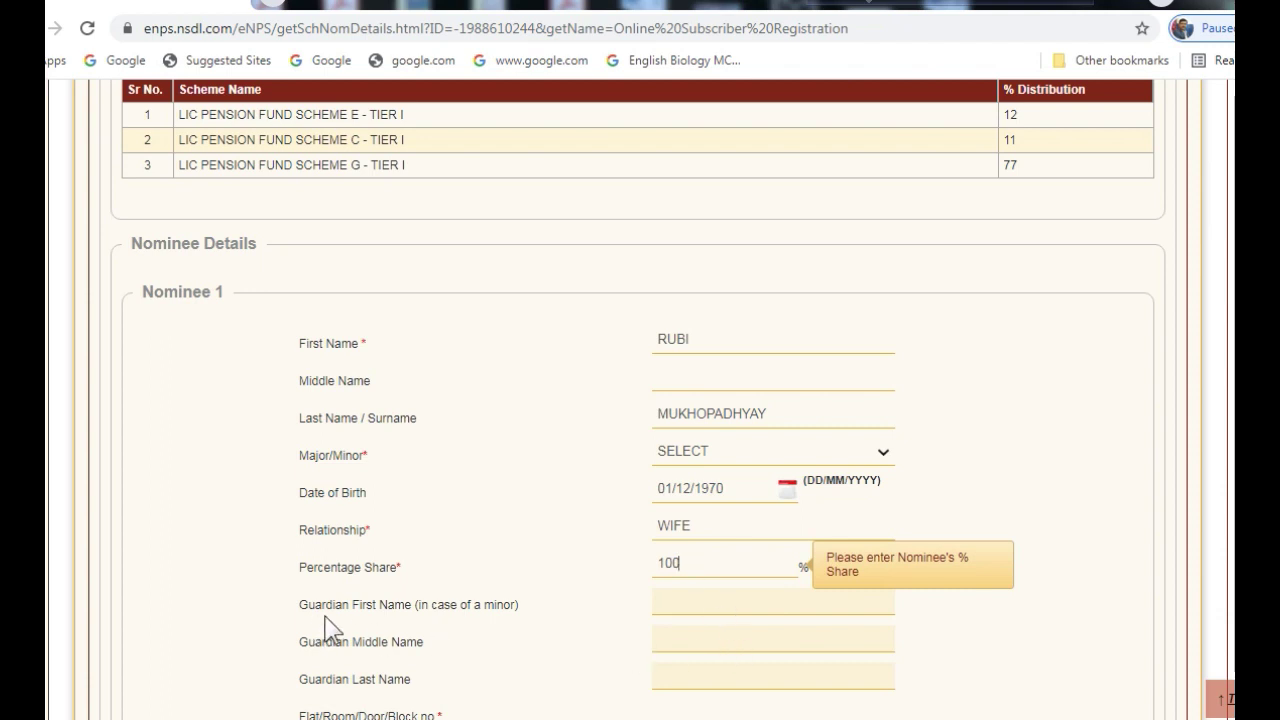
Fill in the nominee's flat number and street address, mark her MAJOR, and save
{"action": "scroll", "coordinate": [320, 418], "scroll_direction": "down", "scroll_amount": 2}
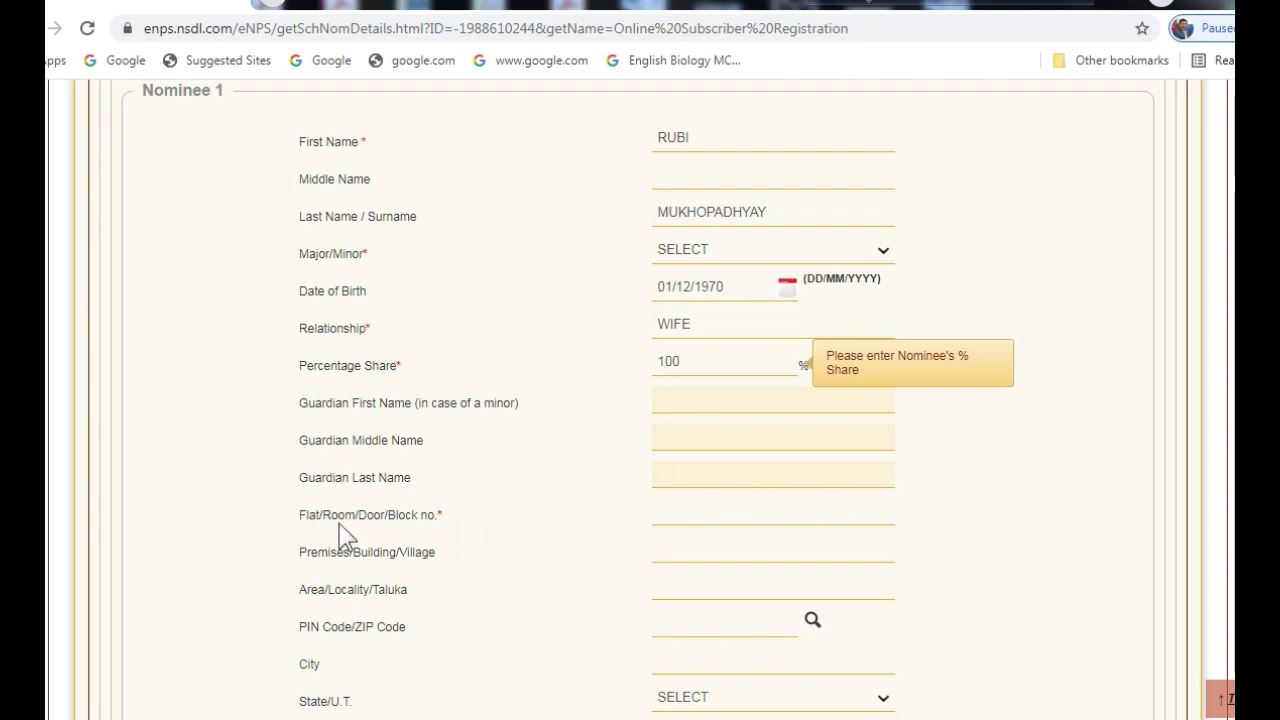
{"action": "left_click", "coordinate": [671, 518]}
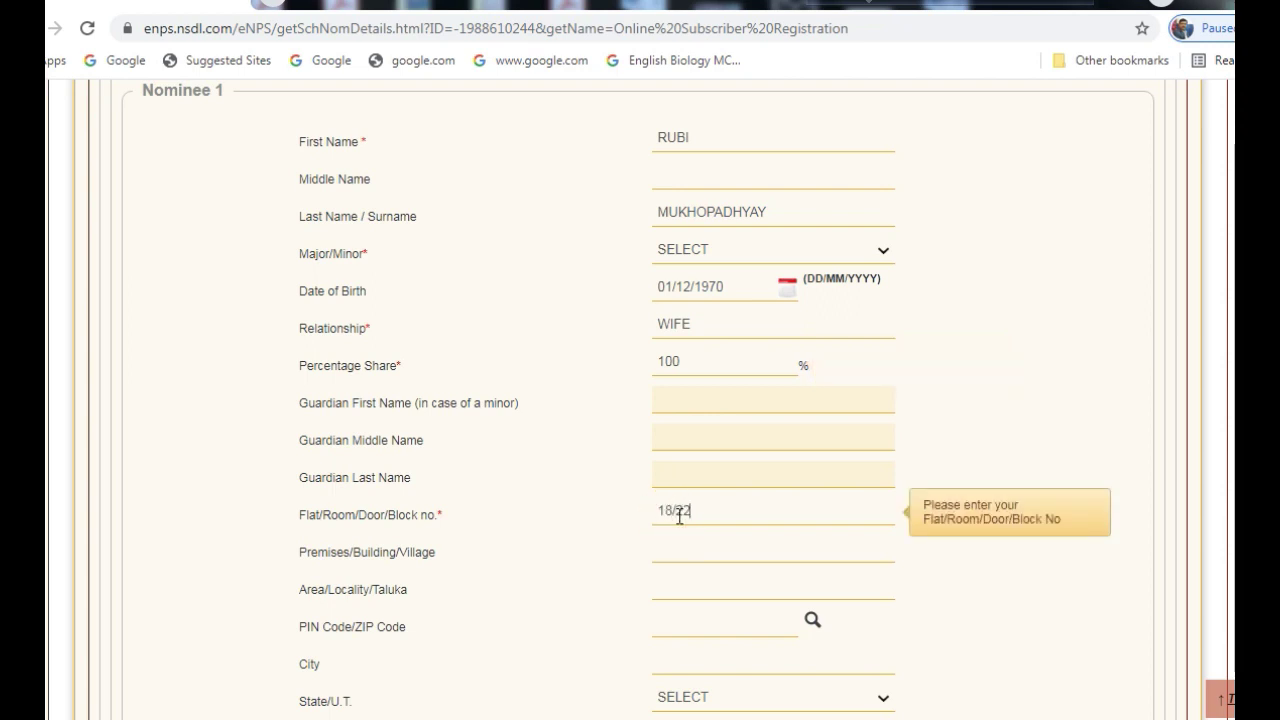
{"action": "scroll", "coordinate": [690, 450], "scroll_direction": "up", "scroll_amount": 2}
{"action": "left_click", "coordinate": [700, 250]}
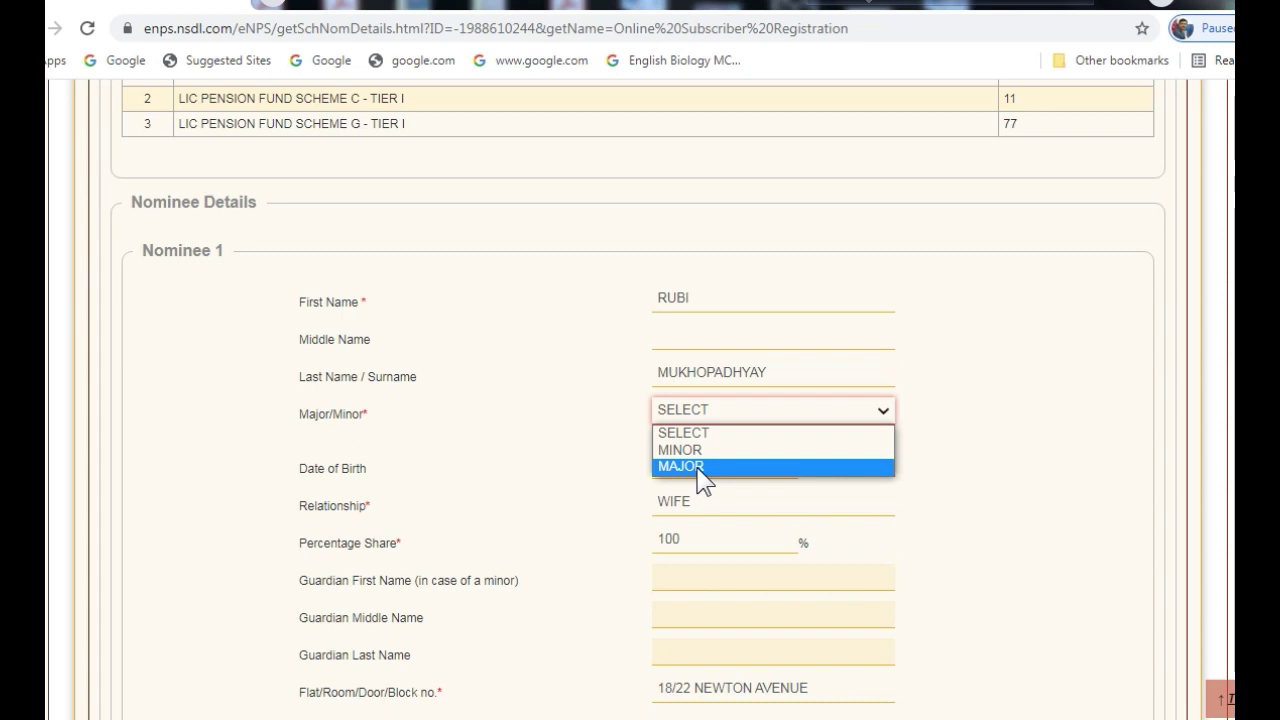
{"action": "left_click", "coordinate": [698, 468]}
{"action": "scroll", "coordinate": [860, 515], "scroll_direction": "down", "scroll_amount": 2}
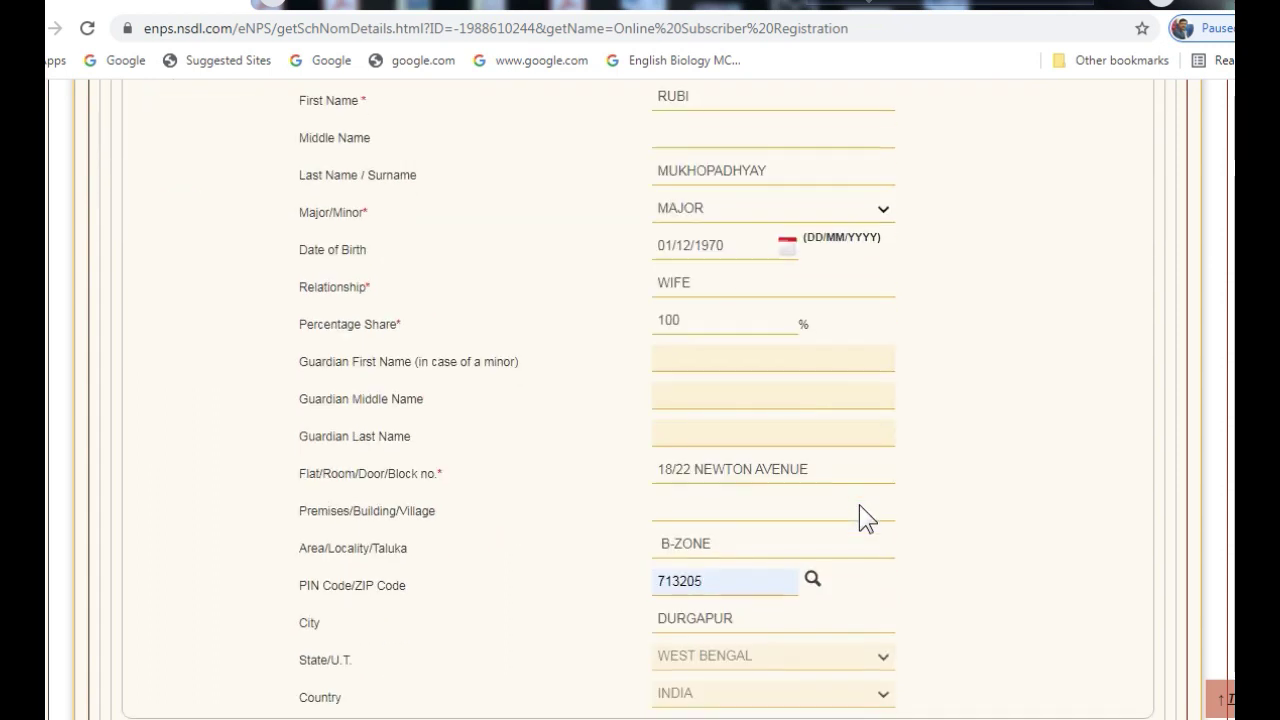
{"action": "scroll", "coordinate": [859, 505], "scroll_direction": "down", "scroll_amount": 2}
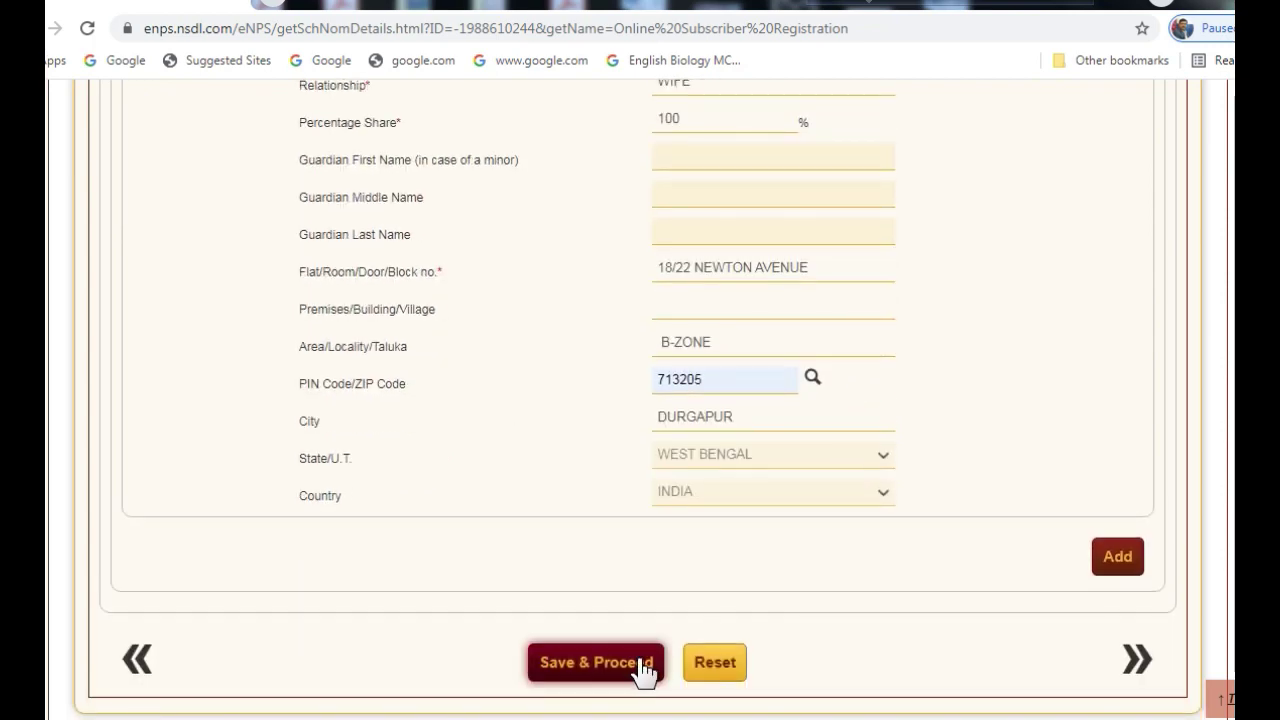
{"action": "left_click", "coordinate": [641, 666]}
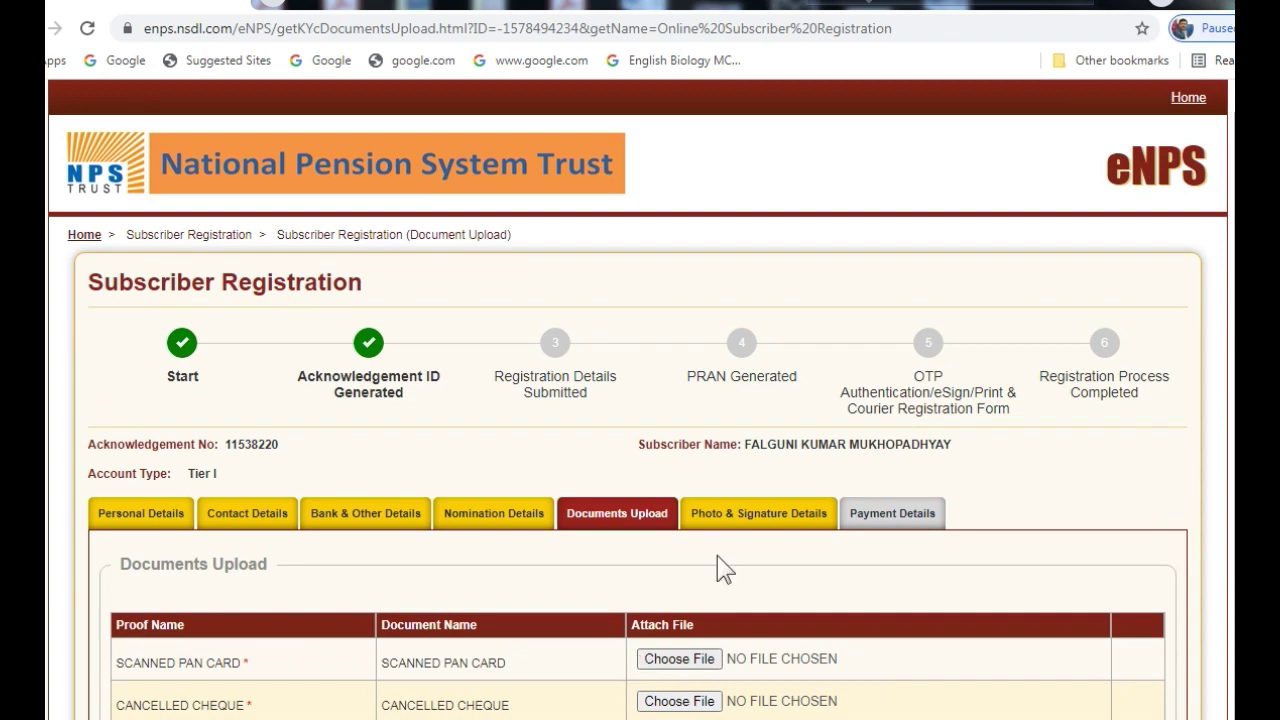
Attach the PAN card and cancelled cheque image files from the desktop and upload both
{"action": "scroll", "coordinate": [717, 560], "scroll_direction": "down", "scroll_amount": 2}
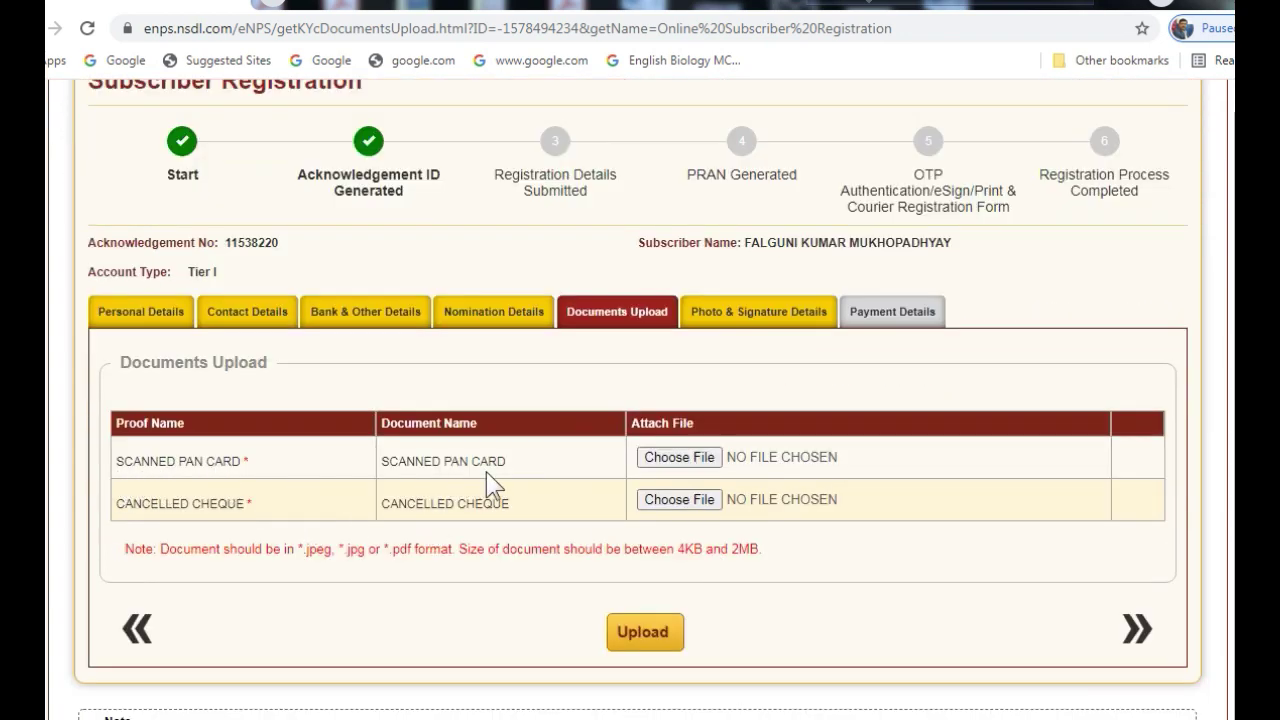
{"action": "left_click", "coordinate": [688, 463]}
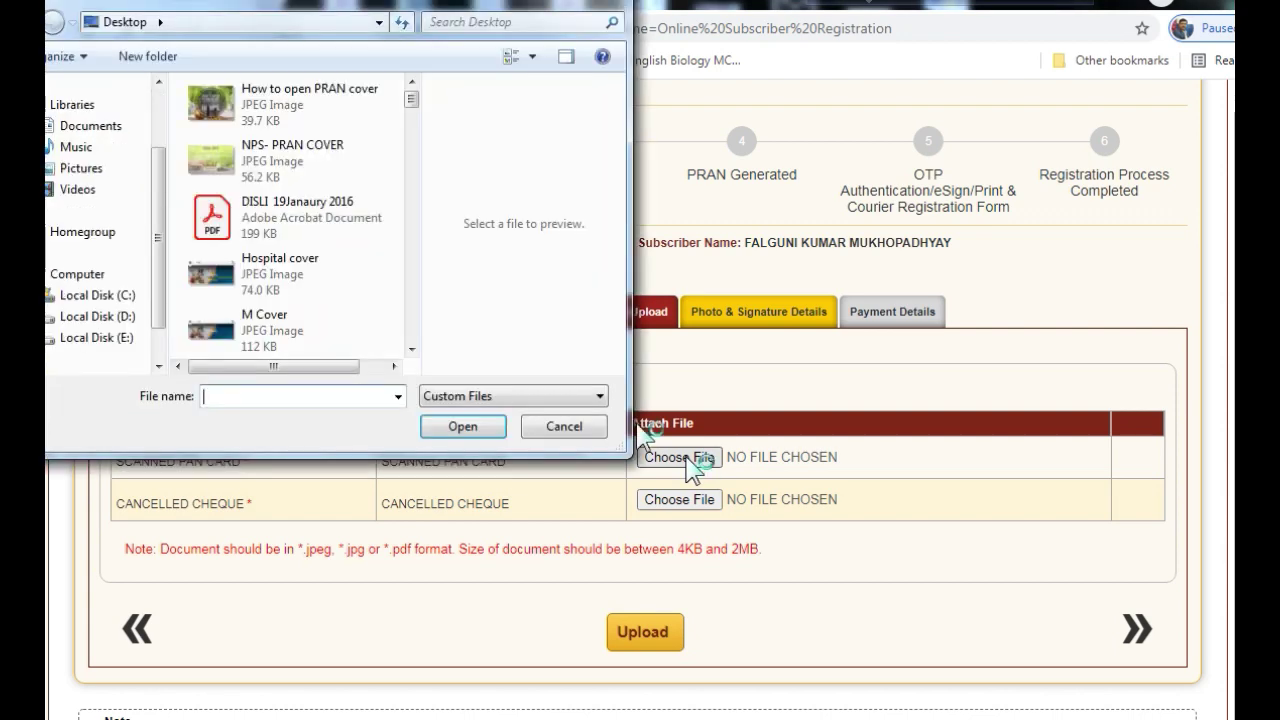
{"action": "scroll", "coordinate": [62, 178], "scroll_direction": "up", "scroll_amount": 2}
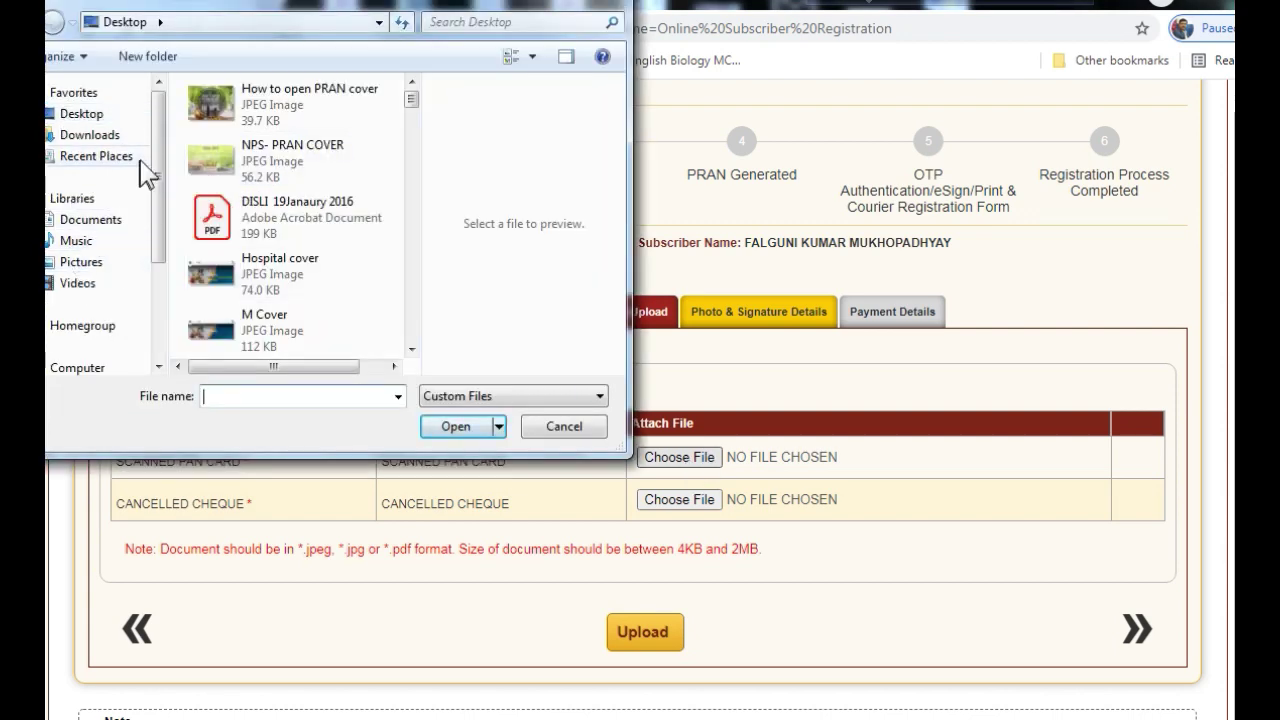
{"action": "left_click", "coordinate": [101, 117]}
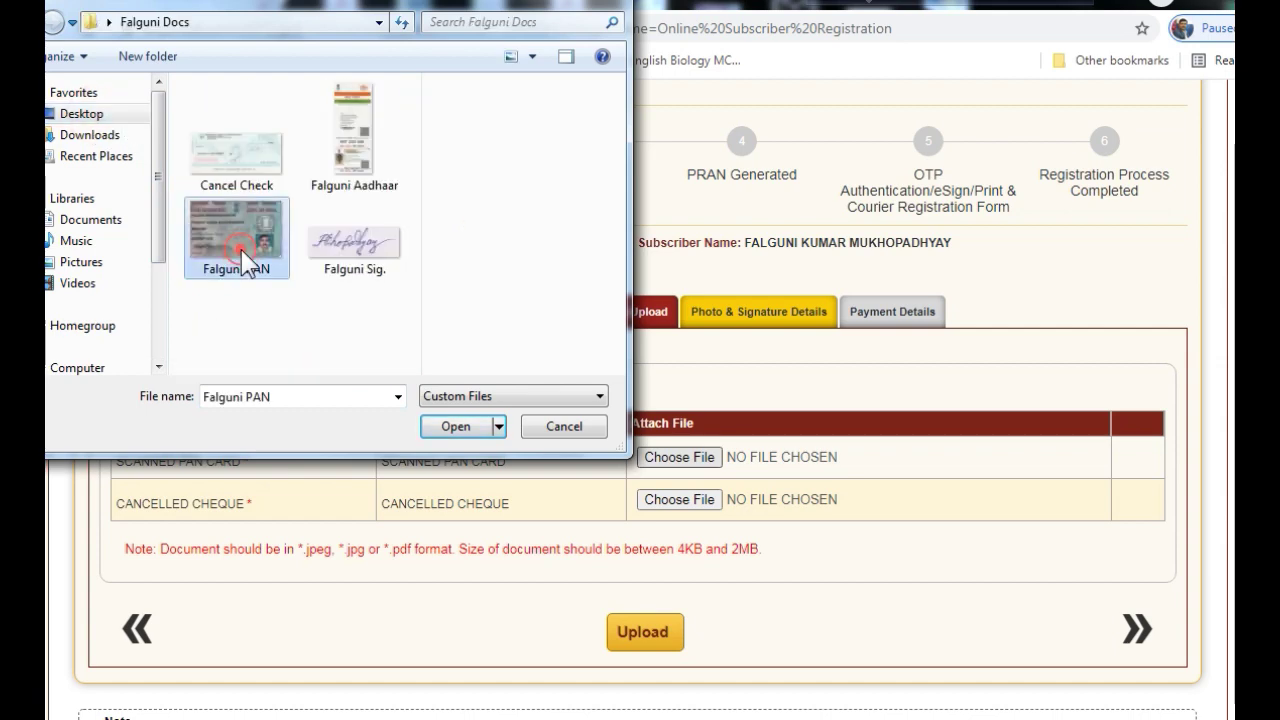
{"action": "left_click", "coordinate": [247, 260]}
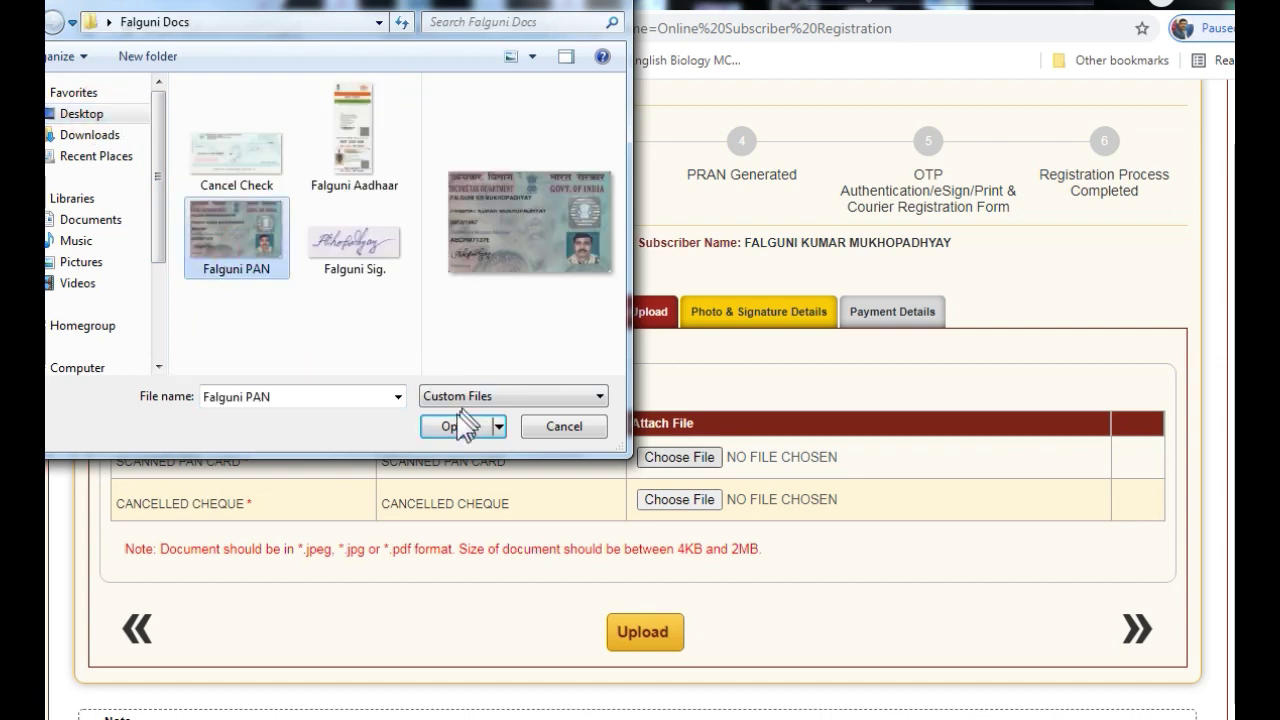
{"action": "left_click", "coordinate": [455, 424]}
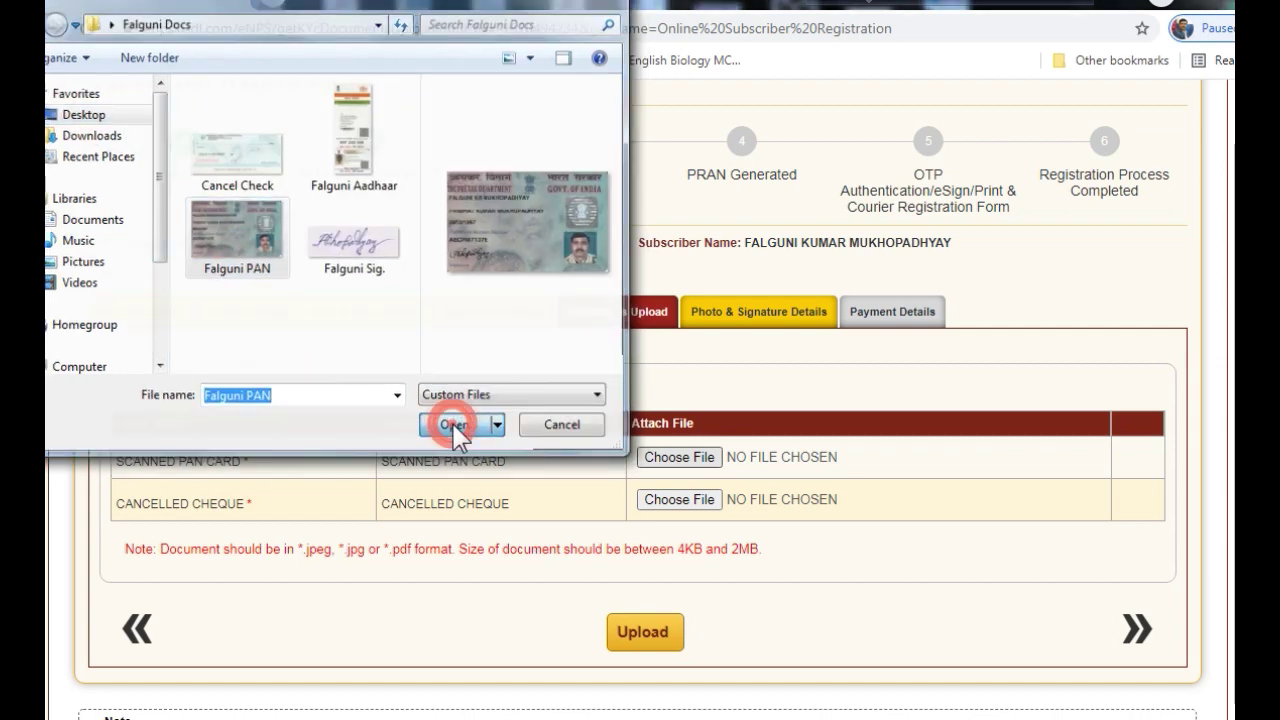
{"action": "left_click", "coordinate": [680, 500]}
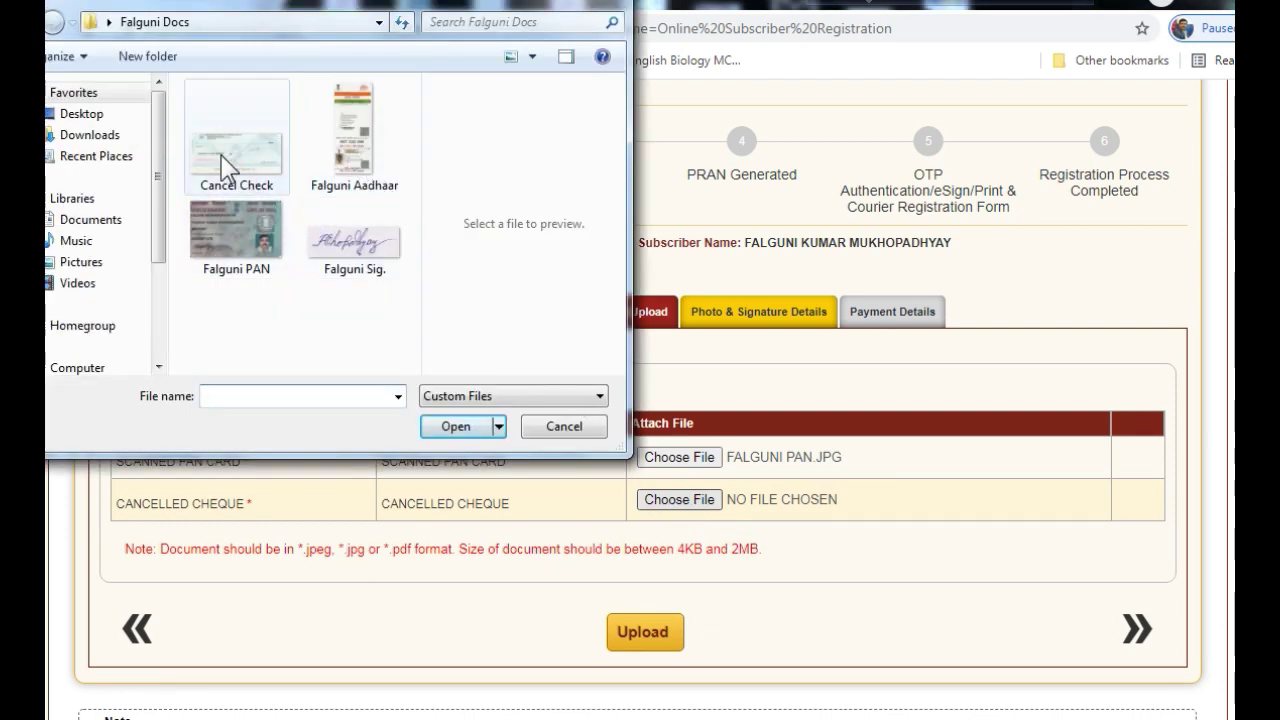
{"action": "left_click", "coordinate": [457, 426]}
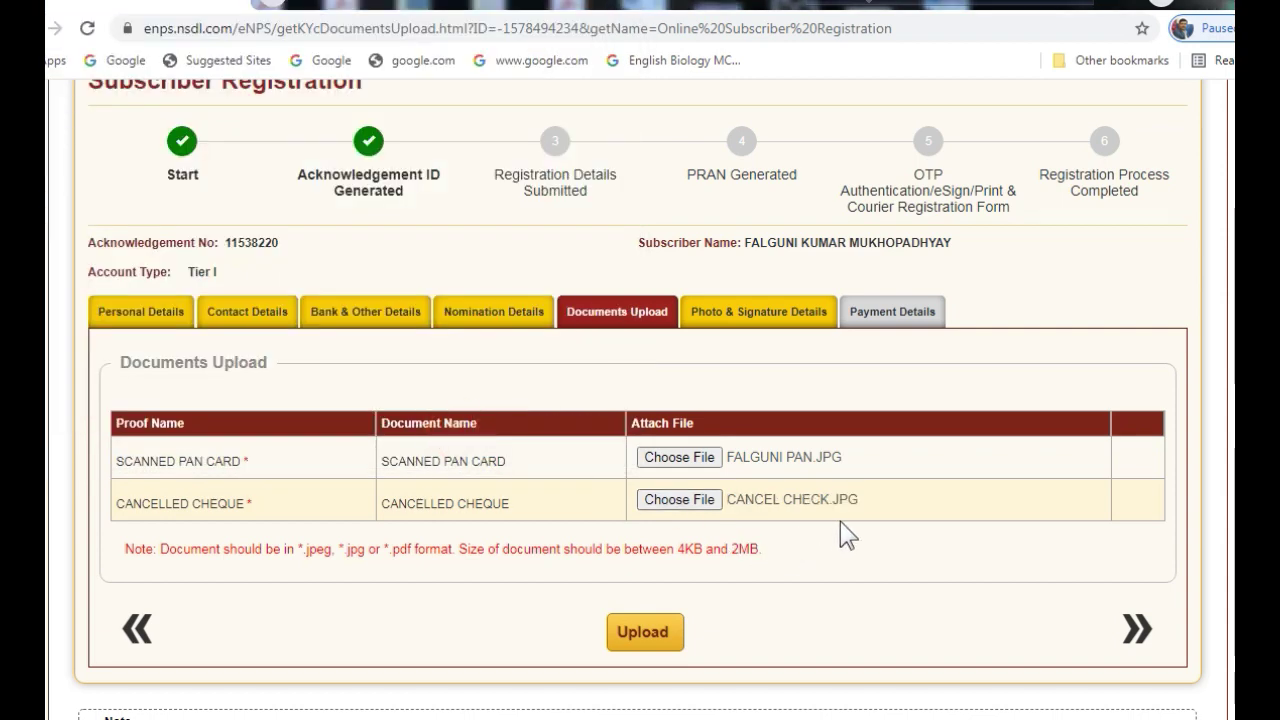
{"action": "left_click", "coordinate": [641, 640]}
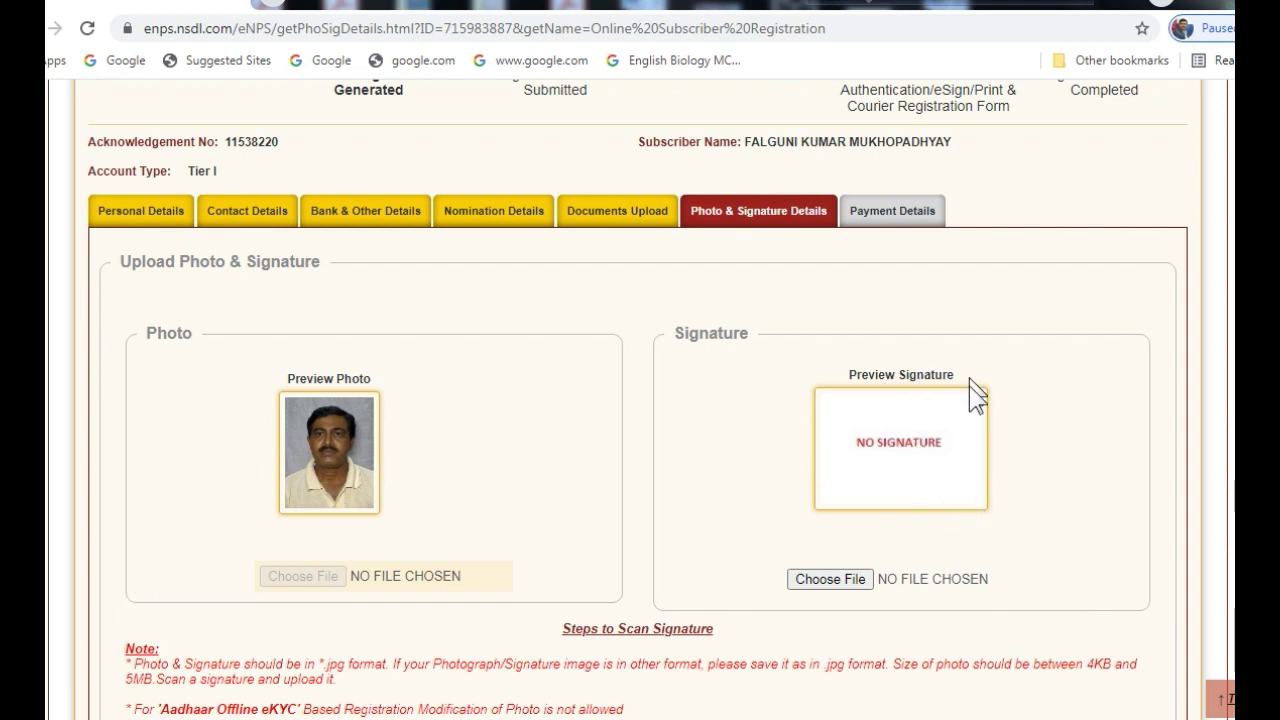
Attach the signature JPG beside the photo and save the photo and signature upload
{"action": "left_click", "coordinate": [833, 581]}
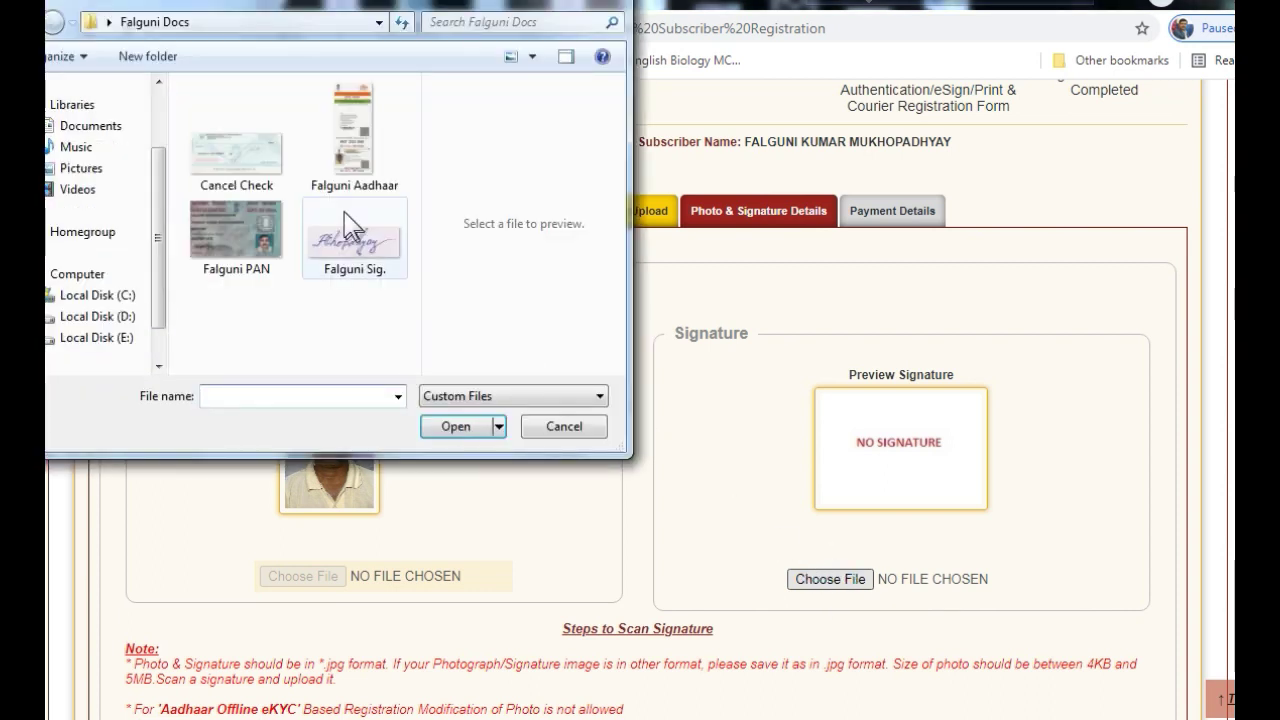
{"action": "left_click", "coordinate": [348, 238]}
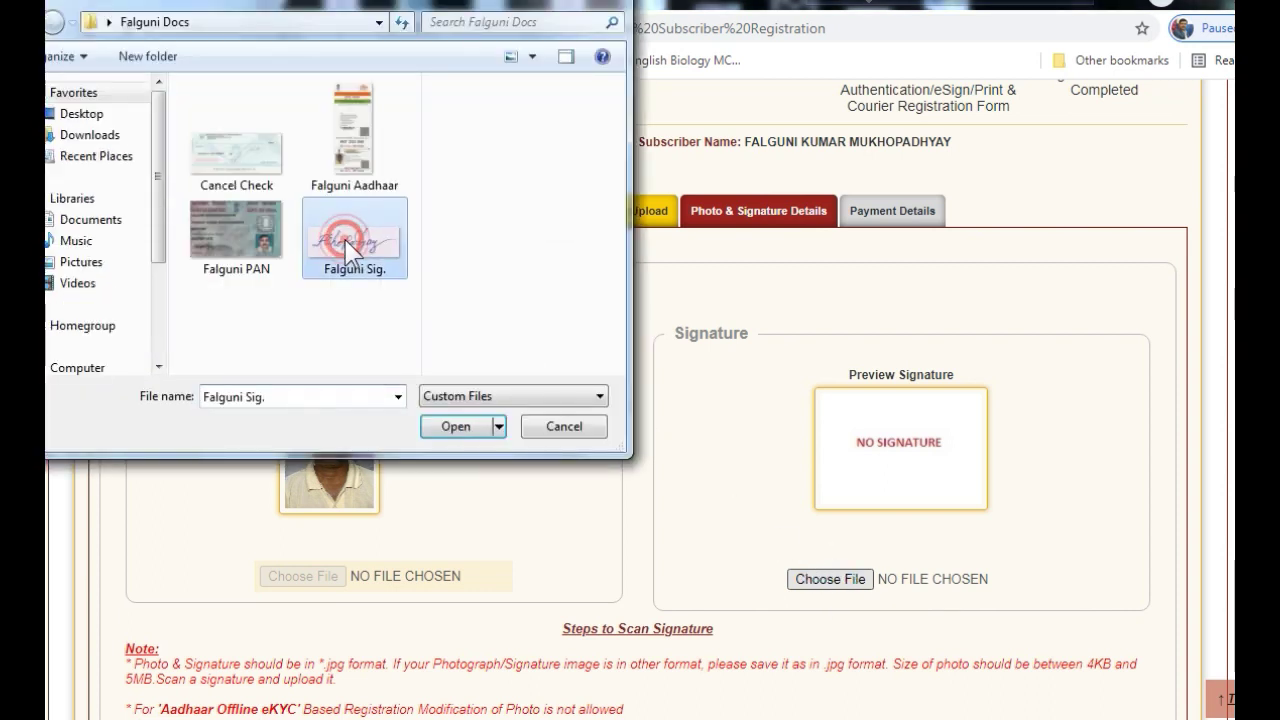
{"action": "left_click", "coordinate": [458, 427]}
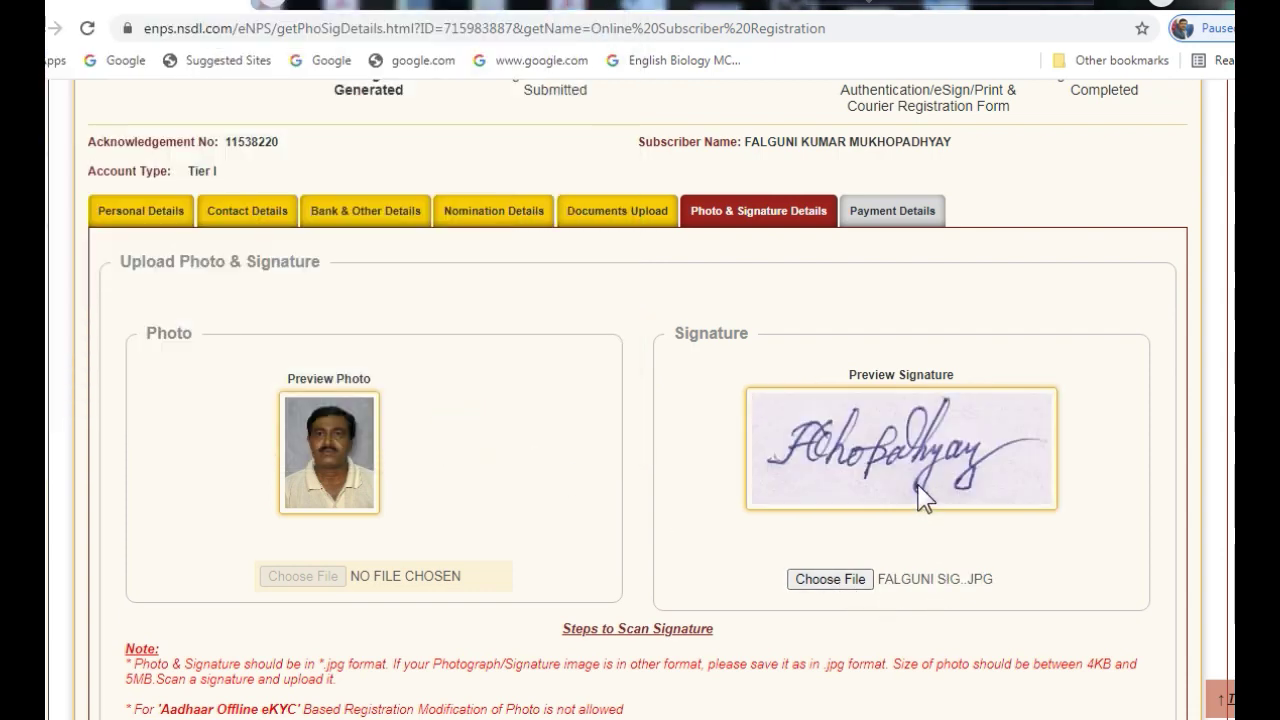
{"action": "scroll", "coordinate": [808, 531], "scroll_direction": "down", "scroll_amount": 1}
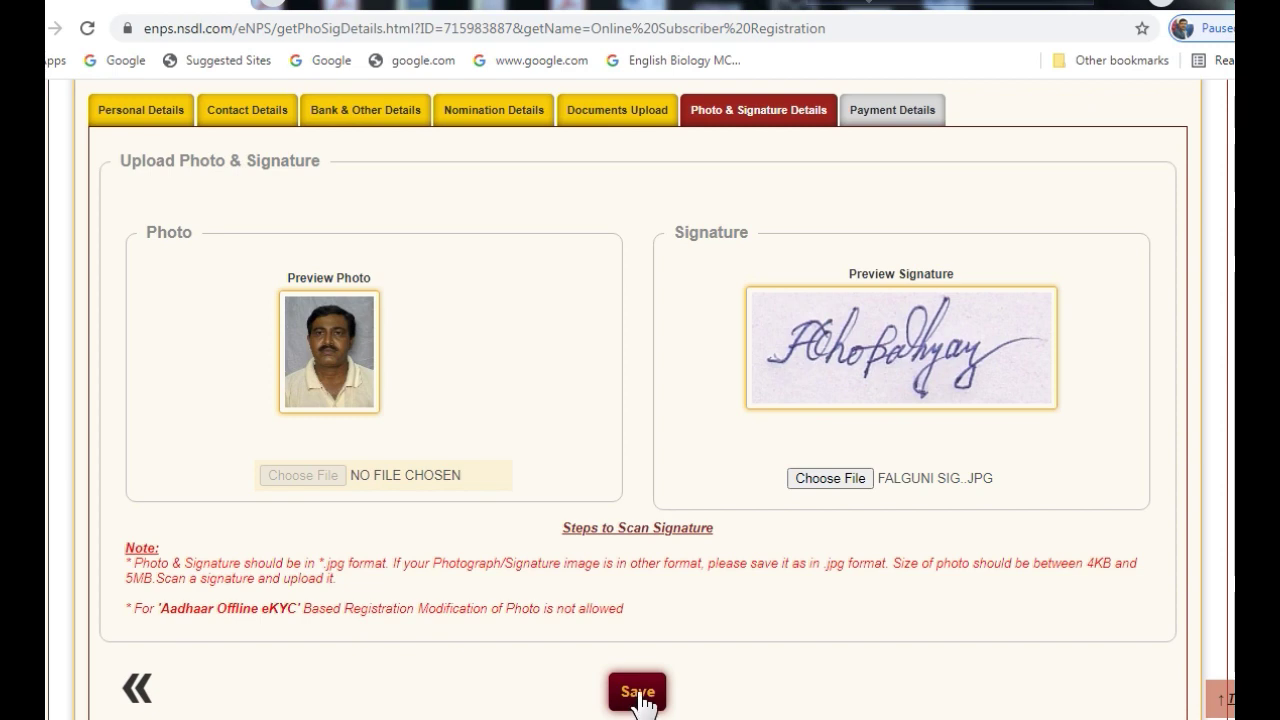
{"action": "left_click", "coordinate": [638, 695]}
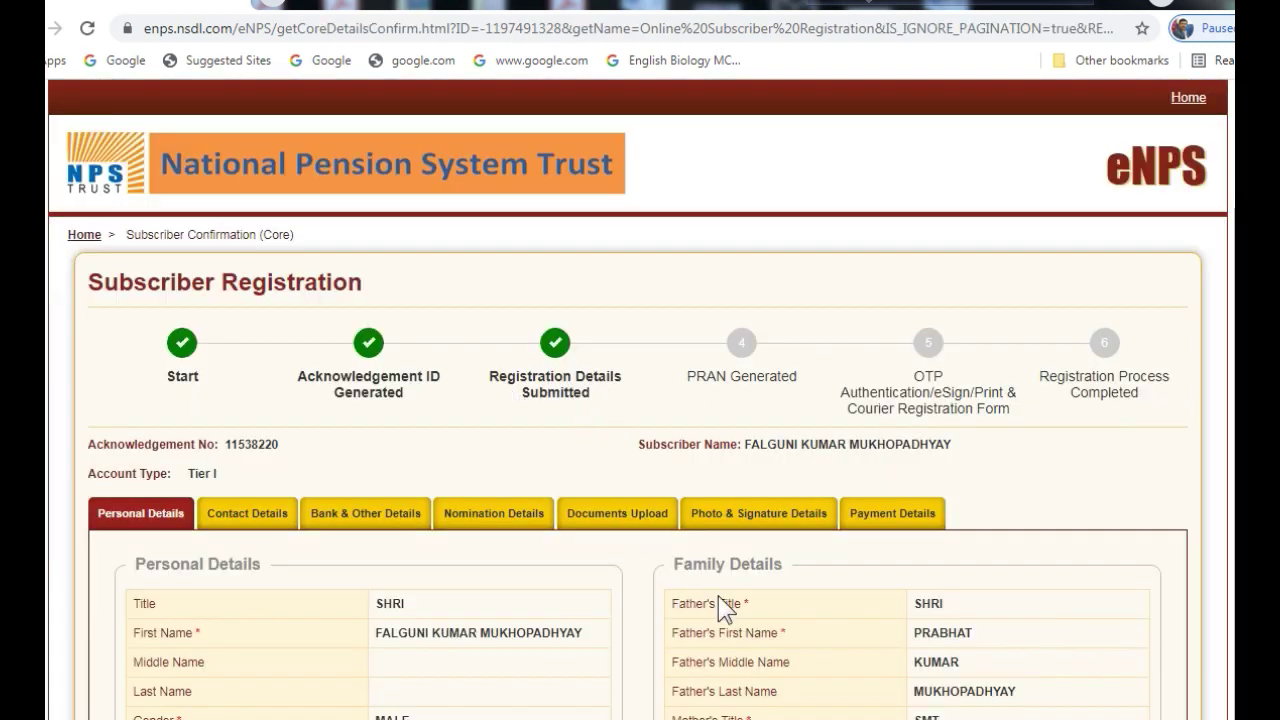
Review the personal and contact details confirmation pages
{"action": "scroll", "coordinate": [908, 655], "scroll_direction": "down", "scroll_amount": 2}
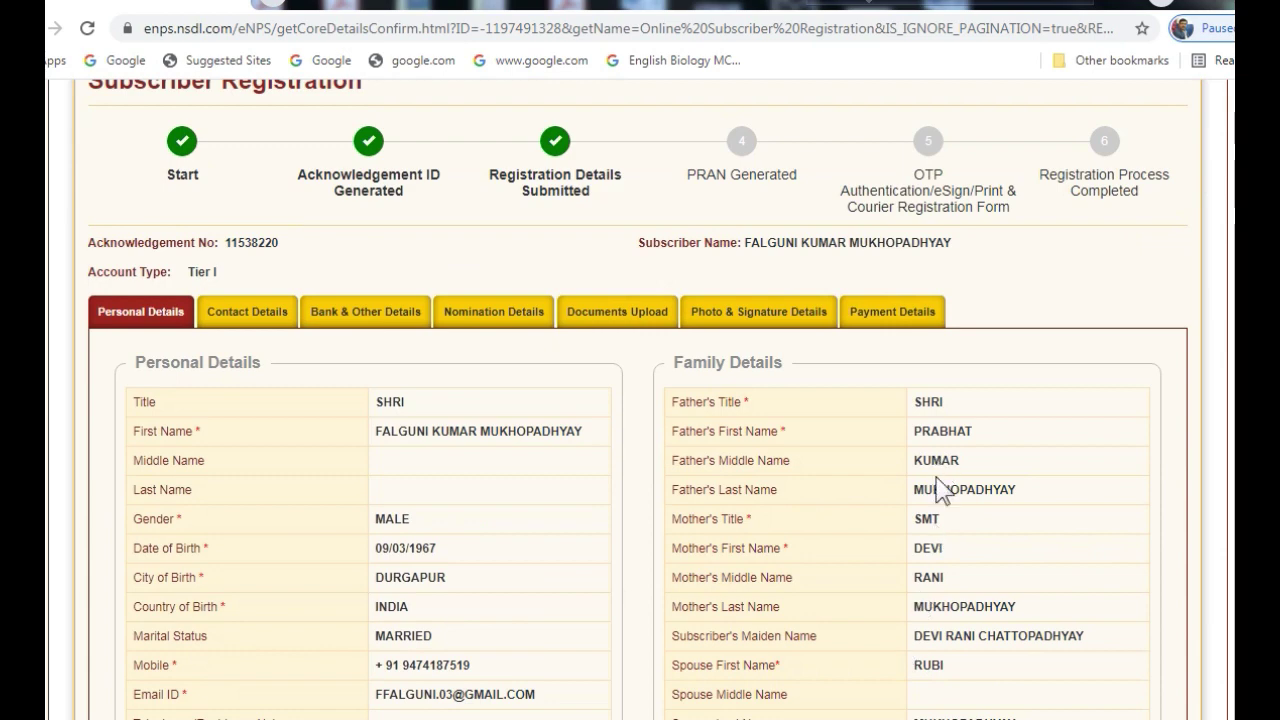
{"action": "scroll", "coordinate": [932, 592], "scroll_direction": "down", "scroll_amount": 1}
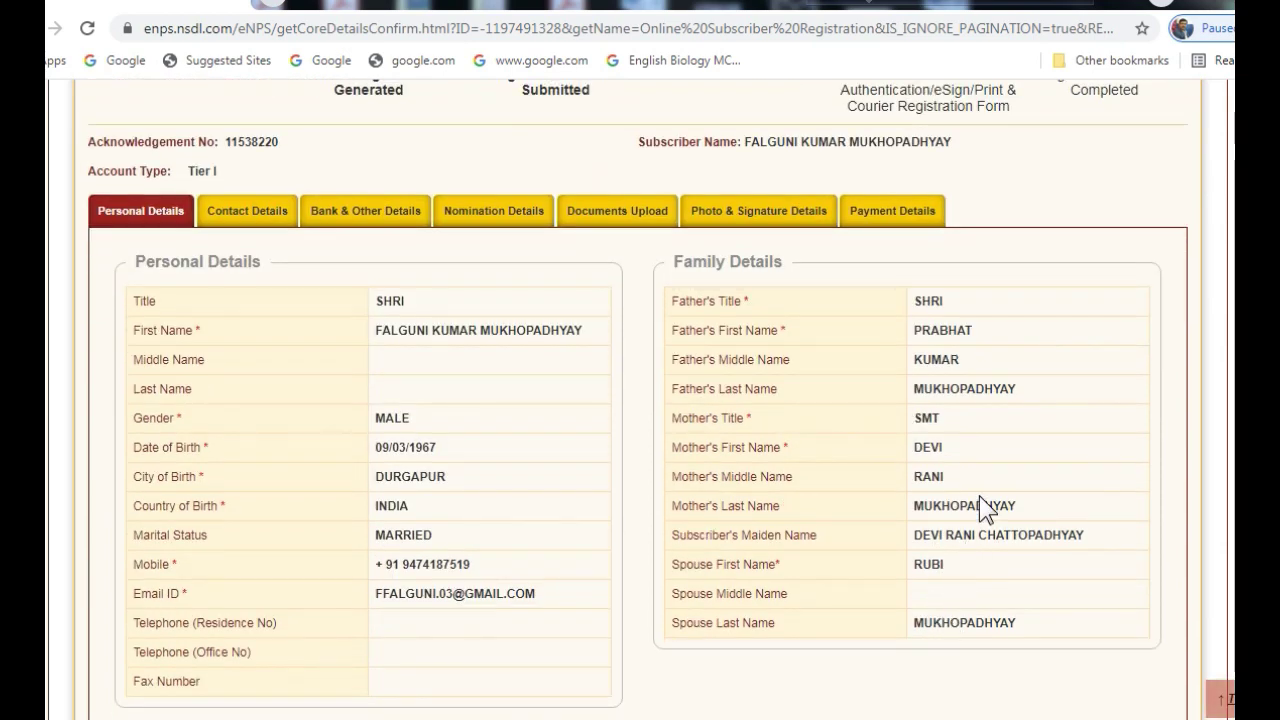
{"action": "scroll", "coordinate": [774, 584], "scroll_direction": "down", "scroll_amount": 3}
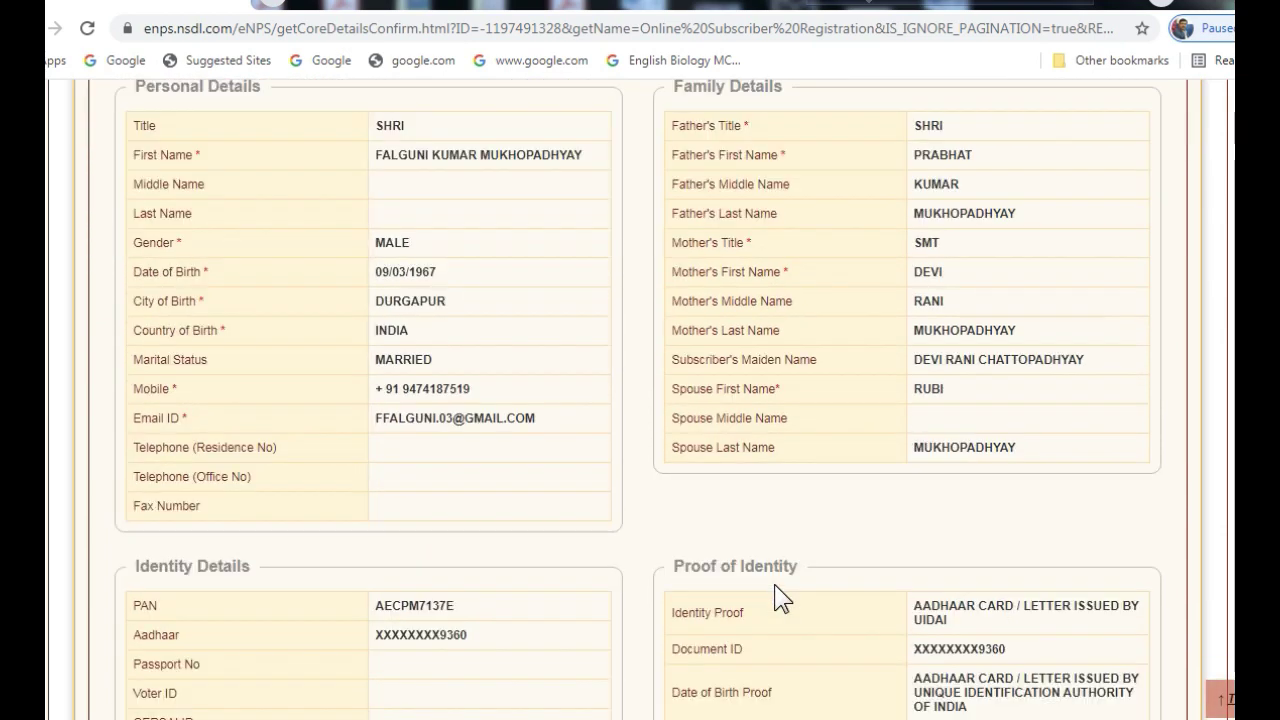
{"action": "scroll", "coordinate": [774, 584], "scroll_direction": "down", "scroll_amount": 1}
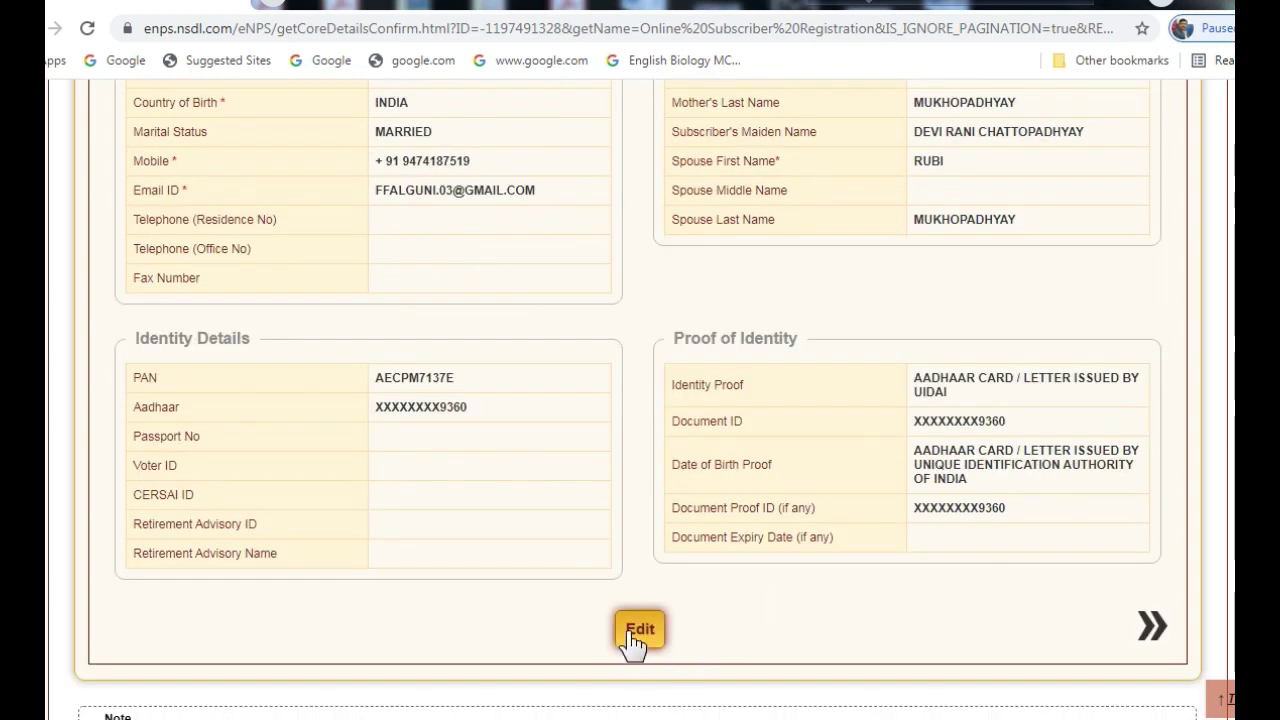
{"action": "left_click", "coordinate": [1150, 625]}
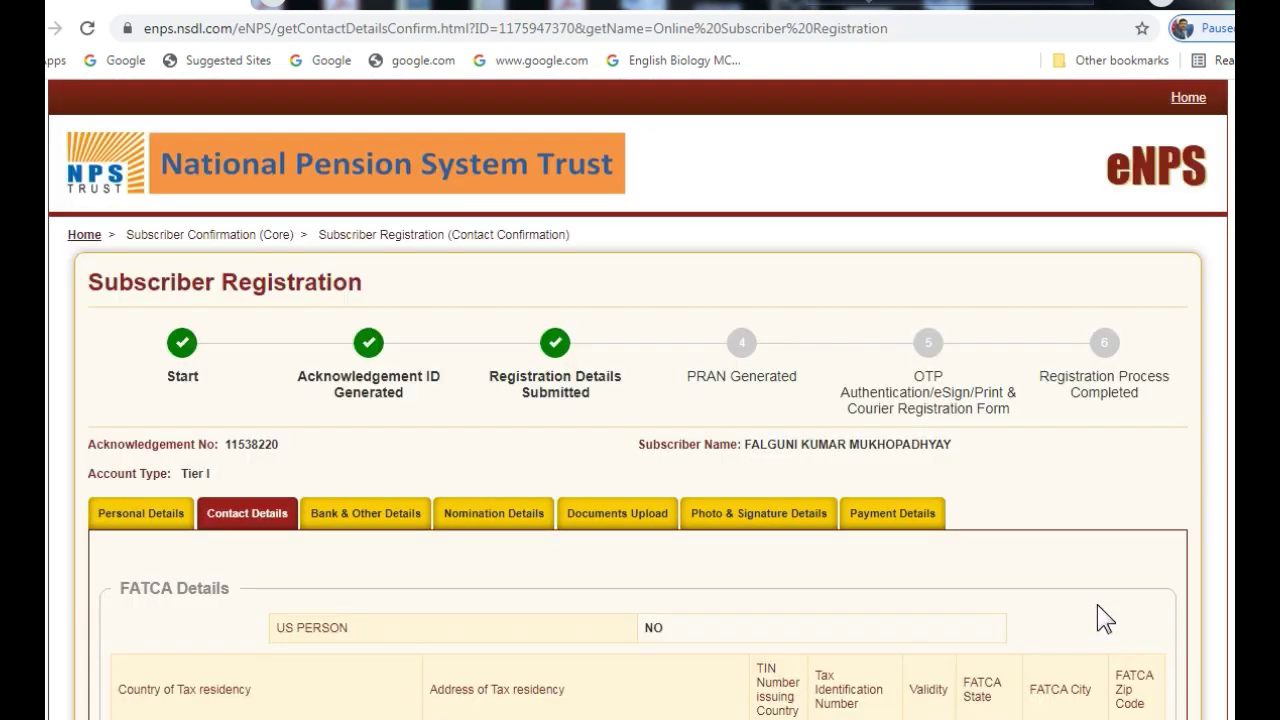
{"action": "scroll", "coordinate": [891, 575], "scroll_direction": "down", "scroll_amount": 2}
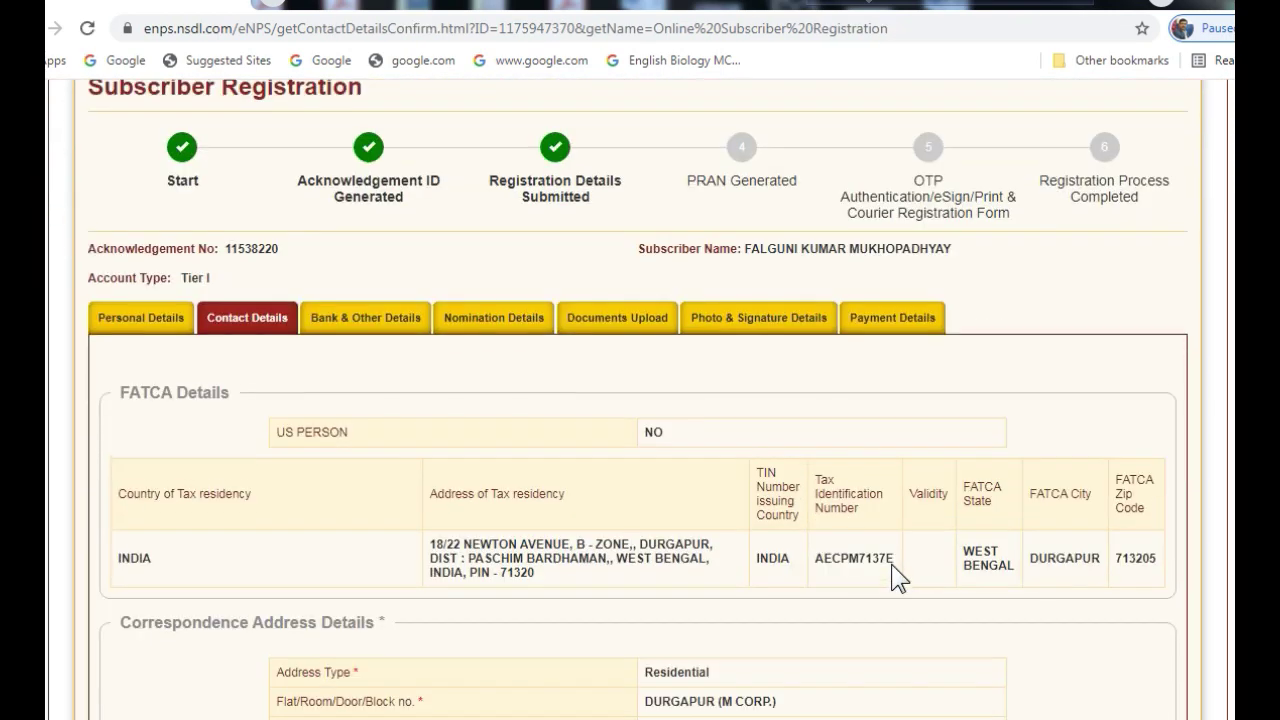
{"action": "scroll", "coordinate": [893, 576], "scroll_direction": "down", "scroll_amount": 2}
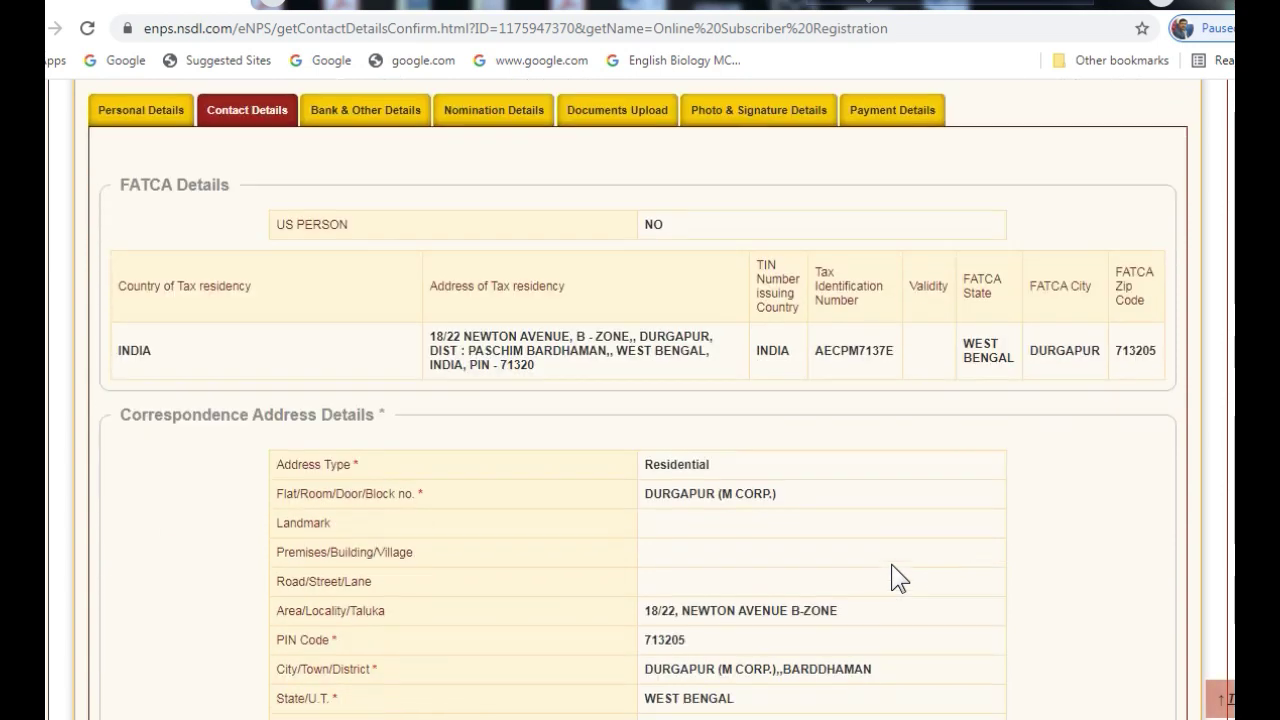
{"action": "scroll", "coordinate": [891, 578], "scroll_direction": "down", "scroll_amount": 1}
{"action": "scroll", "coordinate": [895, 578], "scroll_direction": "down", "scroll_amount": 6}
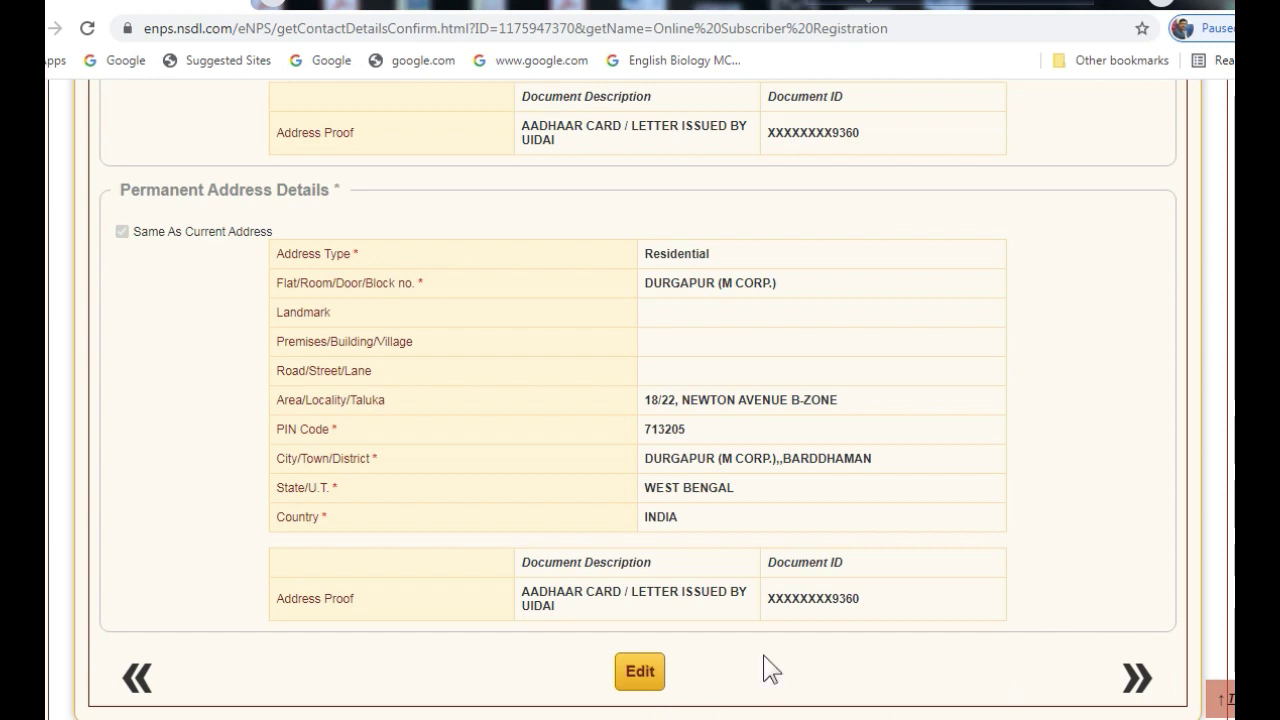
{"action": "left_click", "coordinate": [1112, 679]}
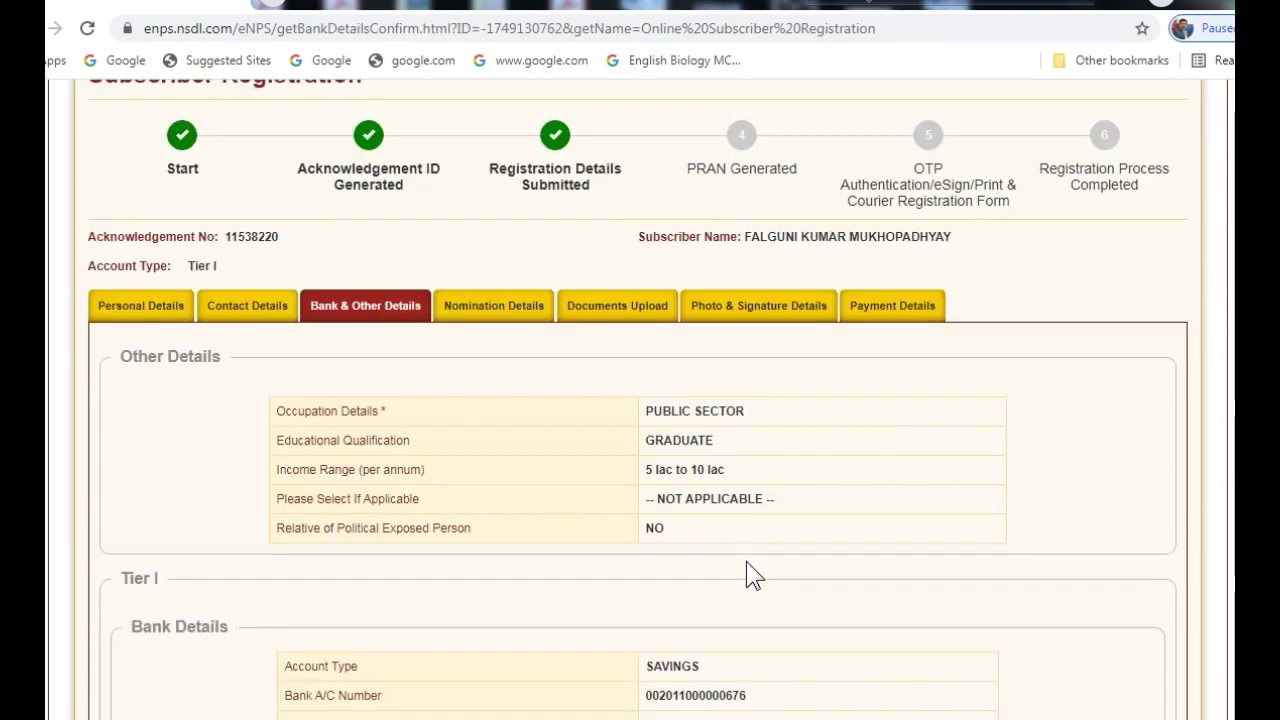
Review the bank, nomination, document and photo confirmations through to Payment Details
{"action": "scroll", "coordinate": [746, 561], "scroll_direction": "down", "scroll_amount": 5}
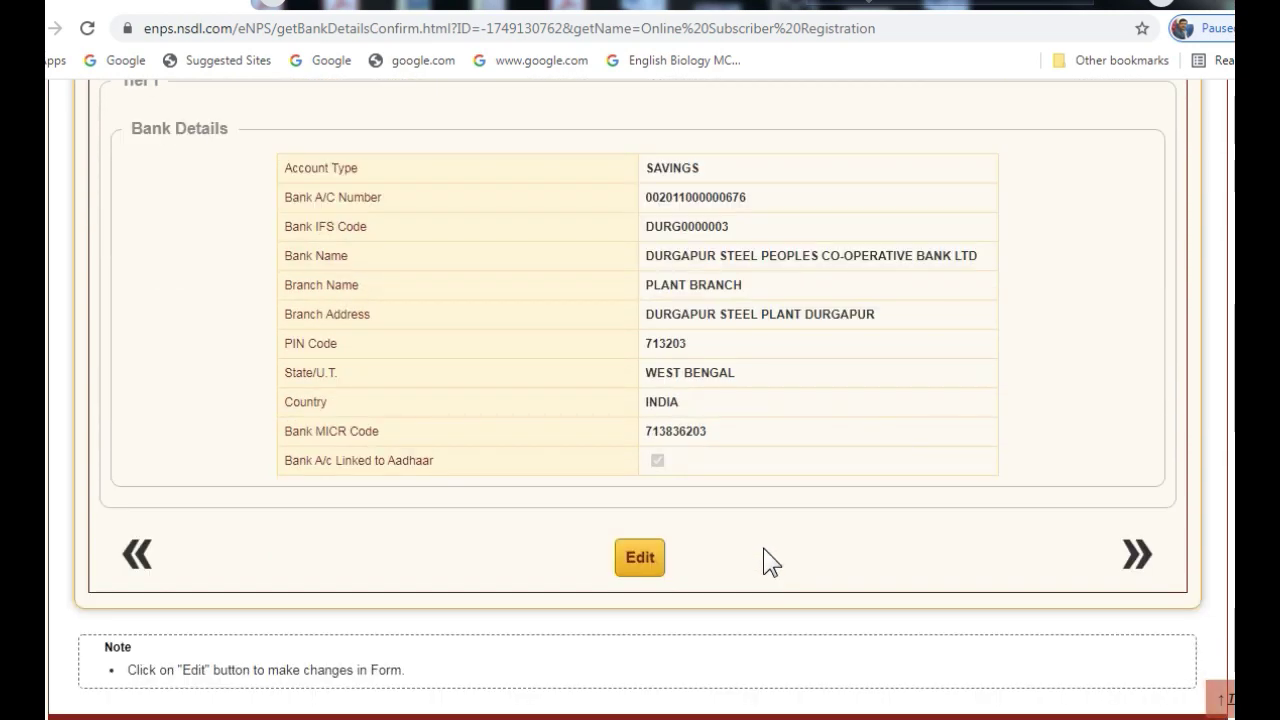
{"action": "left_click", "coordinate": [1137, 564]}
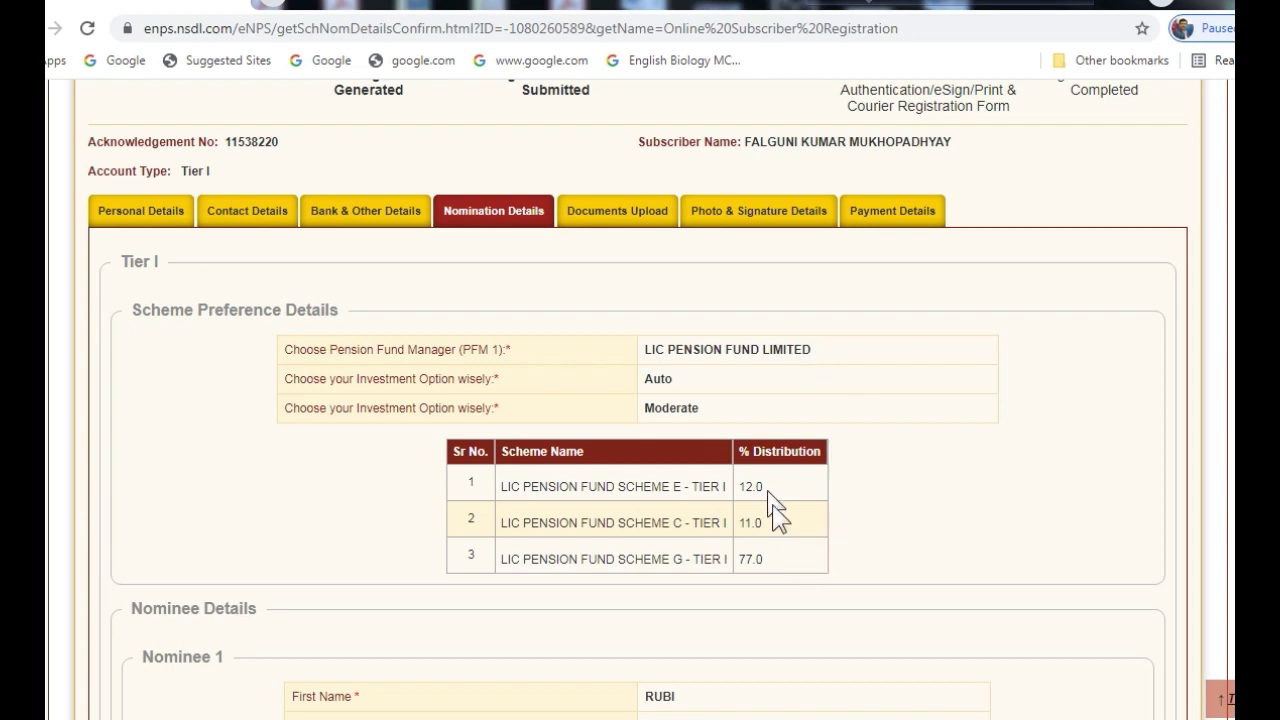
{"action": "scroll", "coordinate": [786, 578], "scroll_direction": "down", "scroll_amount": 2}
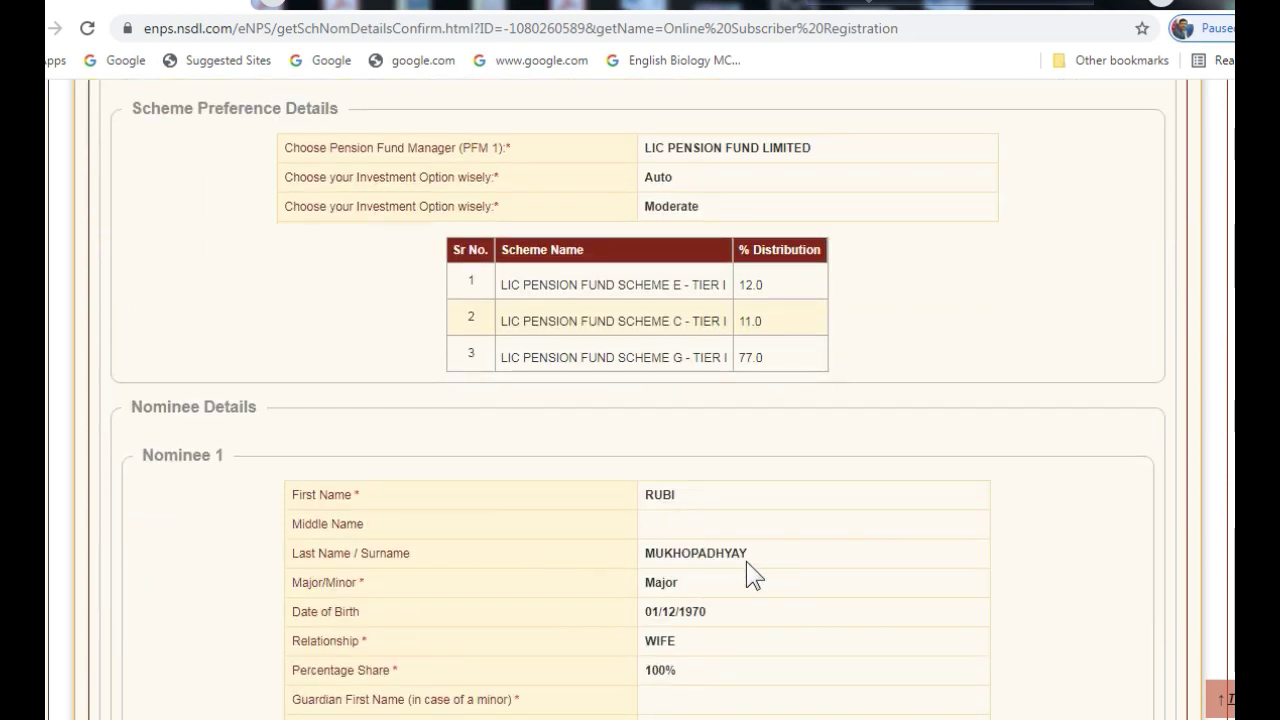
{"action": "scroll", "coordinate": [715, 652], "scroll_direction": "down", "scroll_amount": 1}
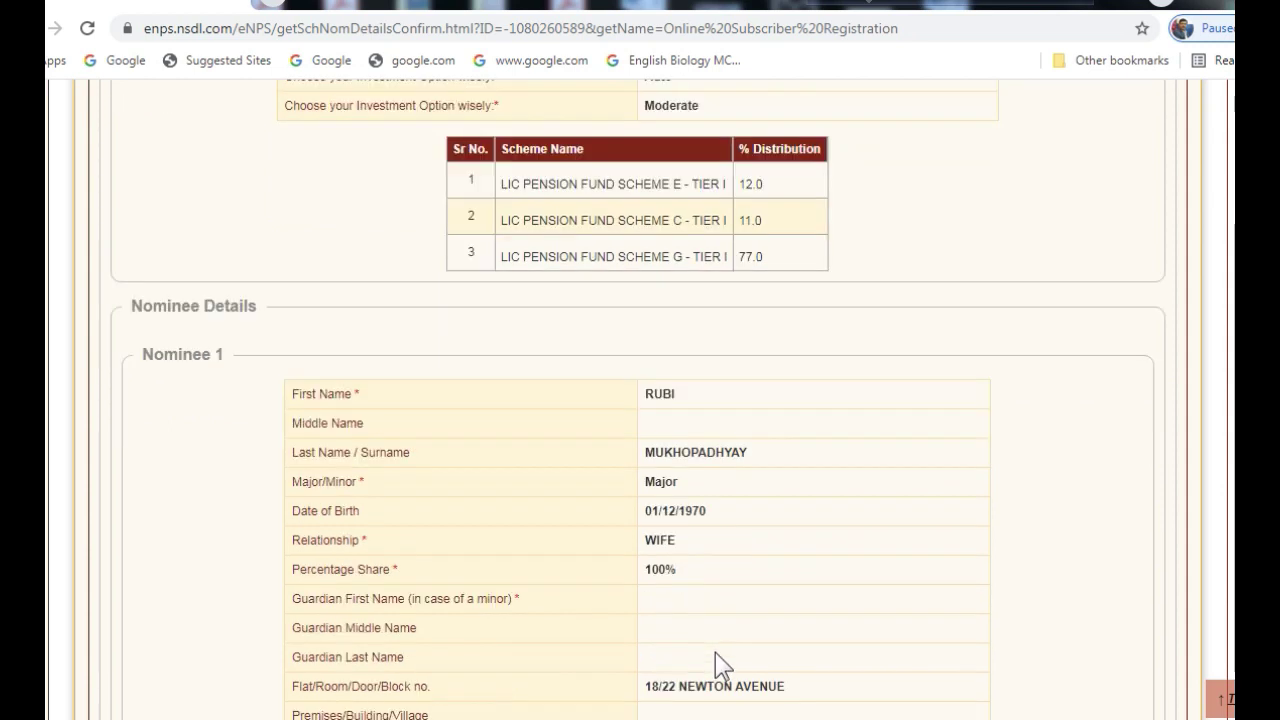
{"action": "scroll", "coordinate": [757, 700], "scroll_direction": "down", "scroll_amount": 2}
{"action": "scroll", "coordinate": [713, 615], "scroll_direction": "down", "scroll_amount": 1}
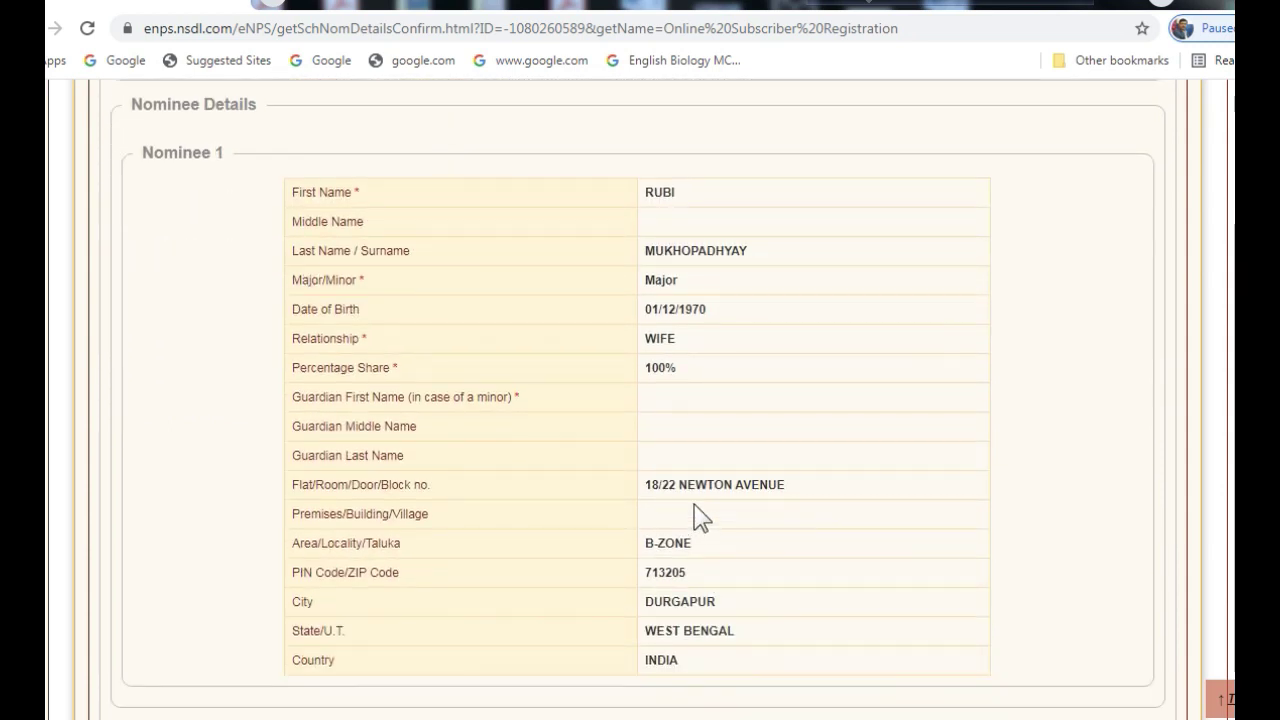
{"action": "scroll", "coordinate": [1120, 683], "scroll_direction": "down", "scroll_amount": 2}
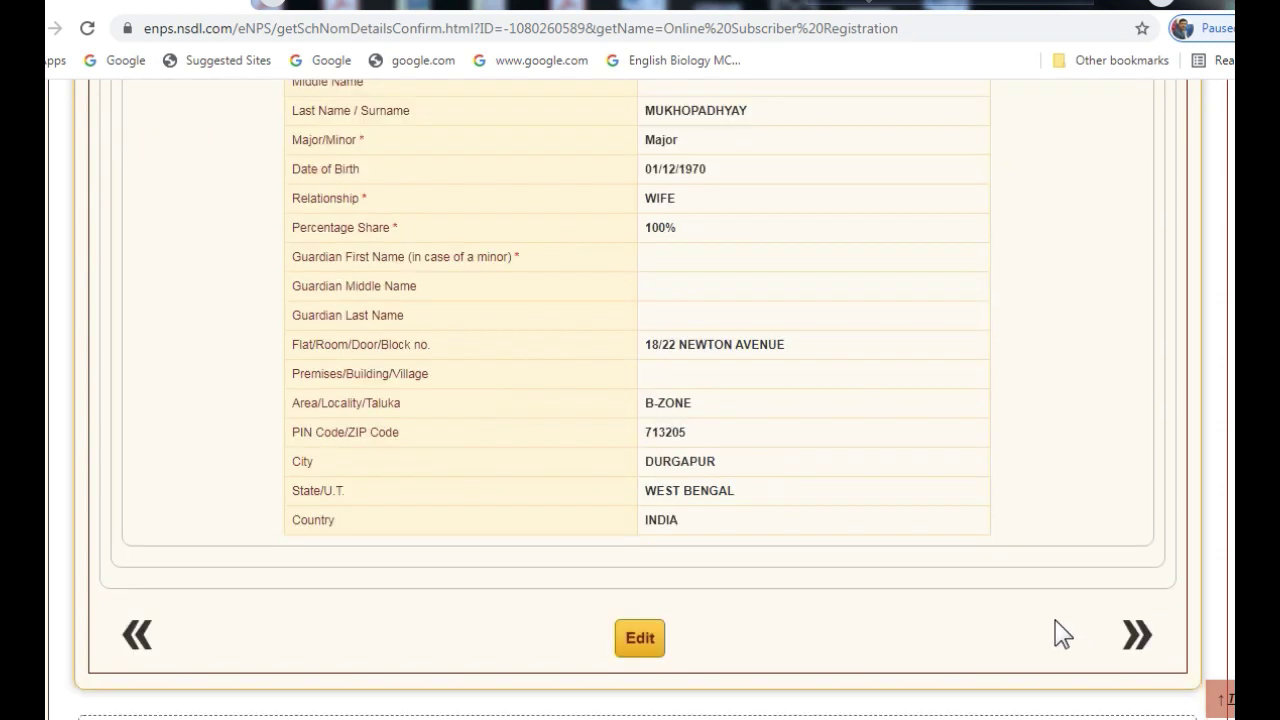
{"action": "left_click", "coordinate": [1134, 631]}
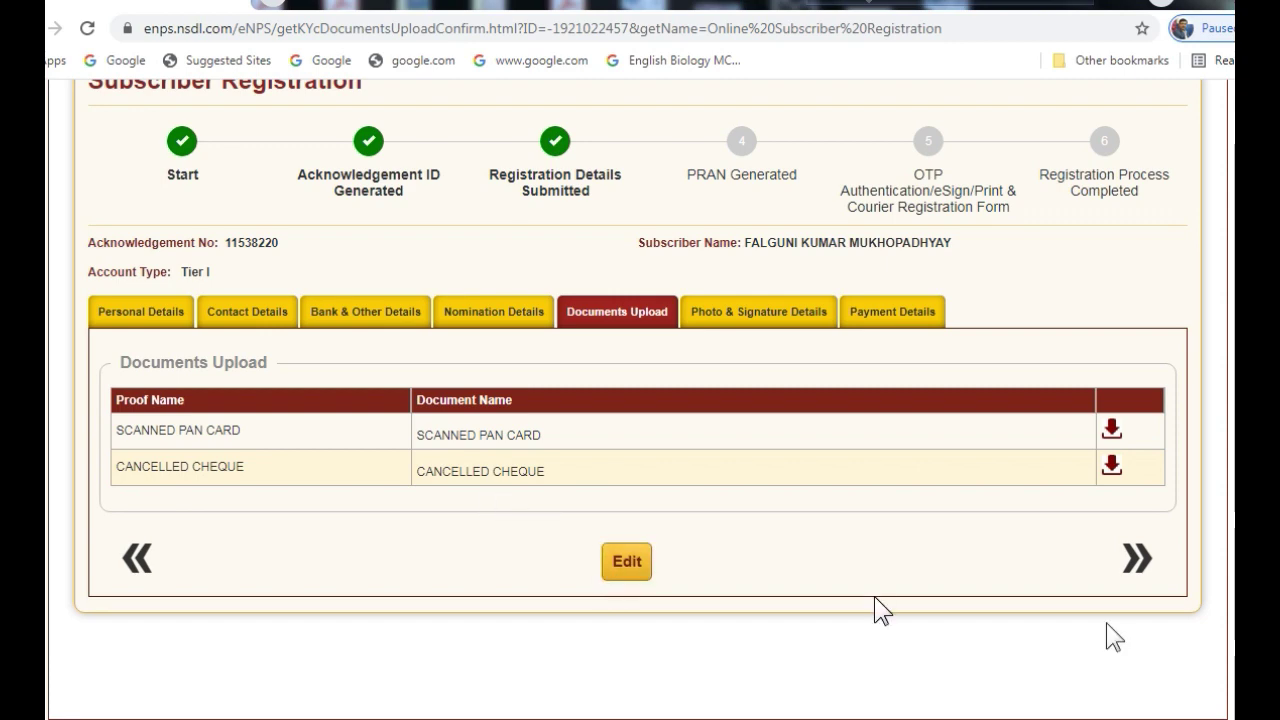
{"action": "left_click", "coordinate": [1138, 560]}
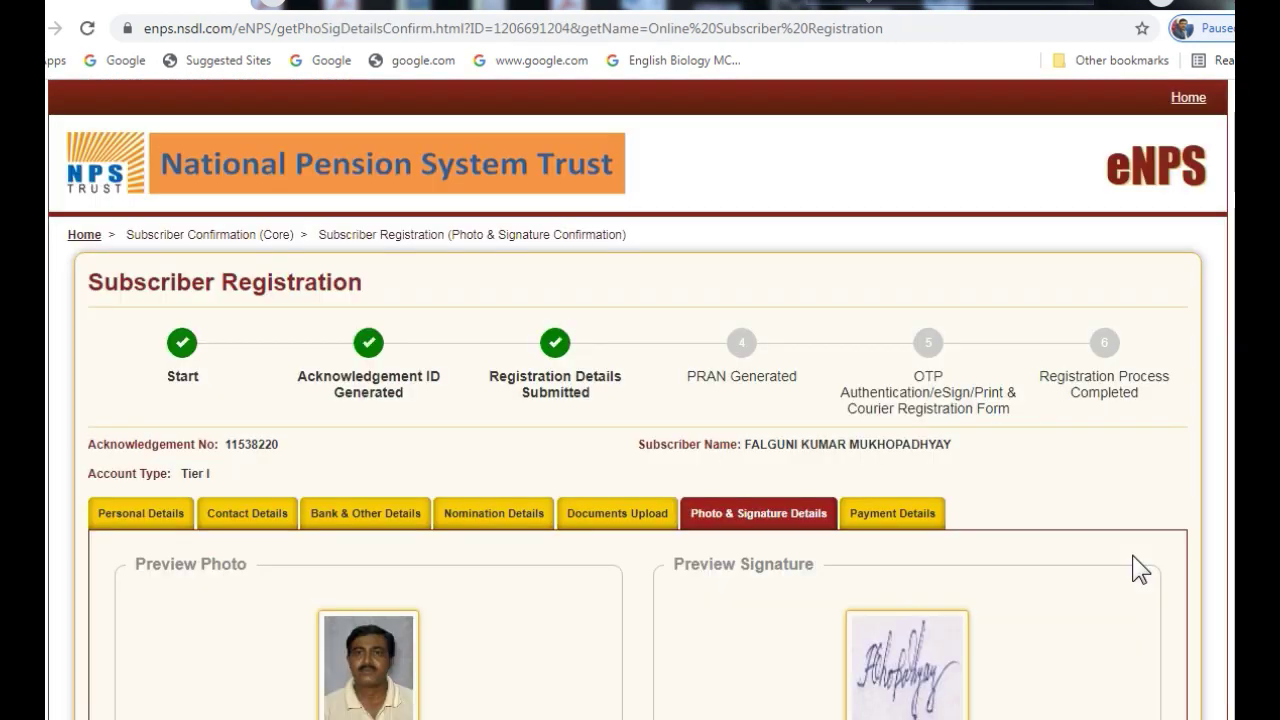
{"action": "scroll", "coordinate": [466, 409], "scroll_direction": "down", "scroll_amount": 3}
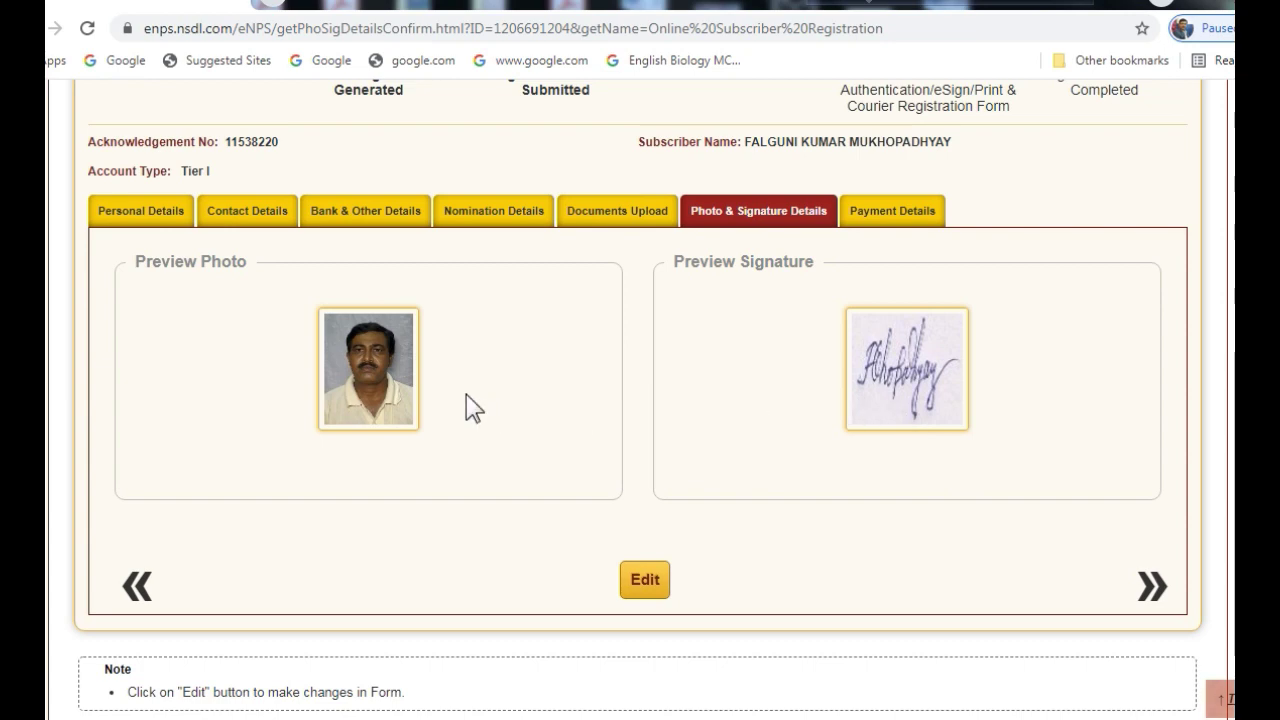
{"action": "left_click", "coordinate": [1150, 587]}
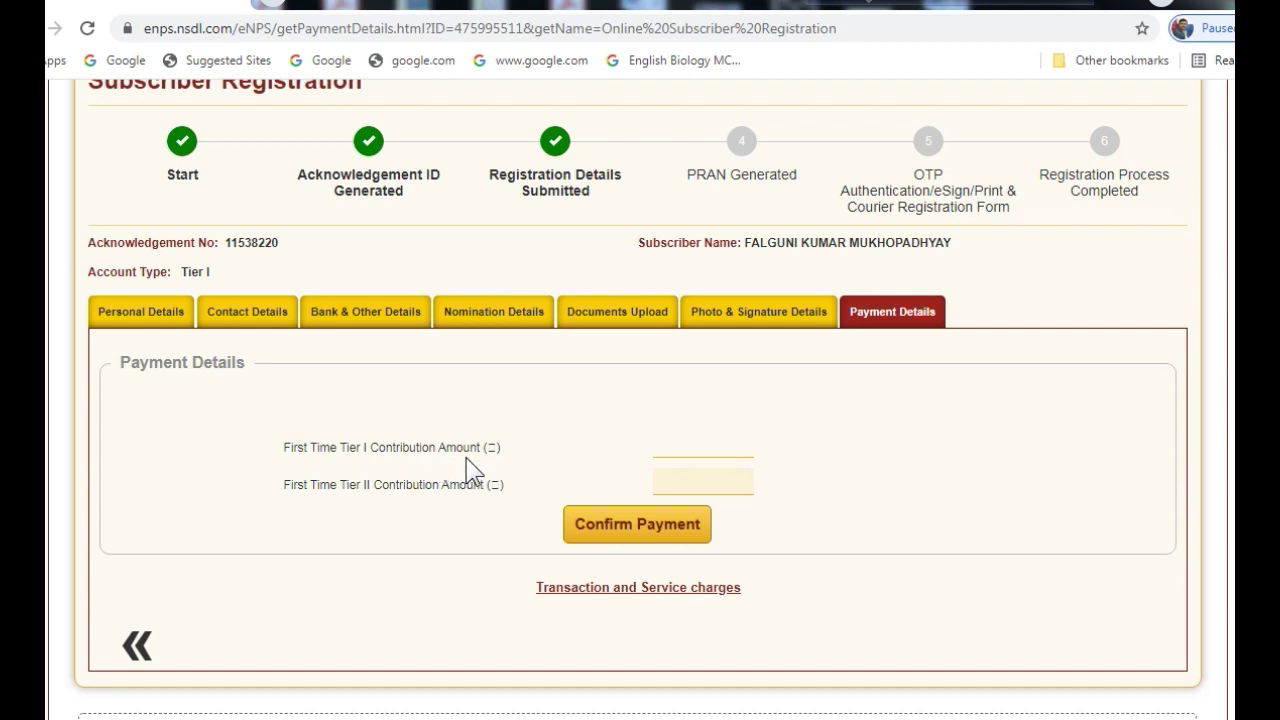
Enter and confirm a Tier I contribution of 500, then accept the declaration and authorization
{"action": "left_click", "coordinate": [669, 447]}
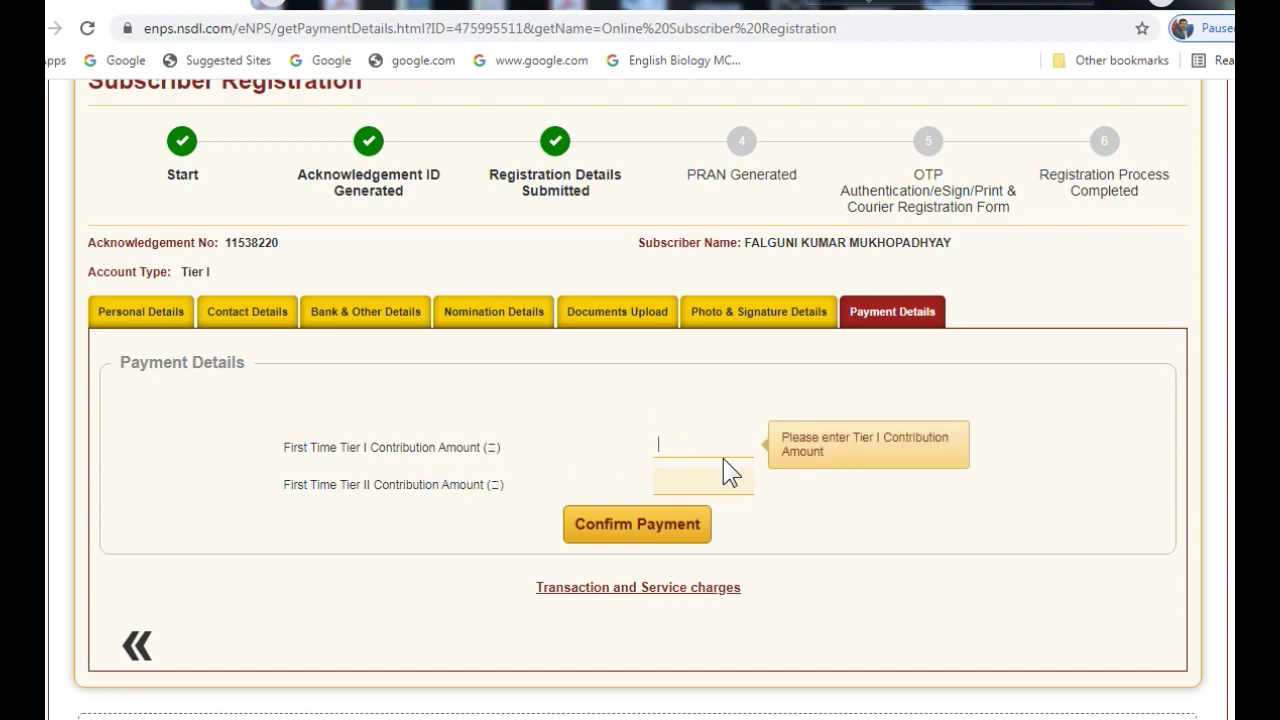
{"action": "type", "text": "500"}
{"action": "scroll", "coordinate": [723, 458], "scroll_direction": "down", "scroll_amount": 2}
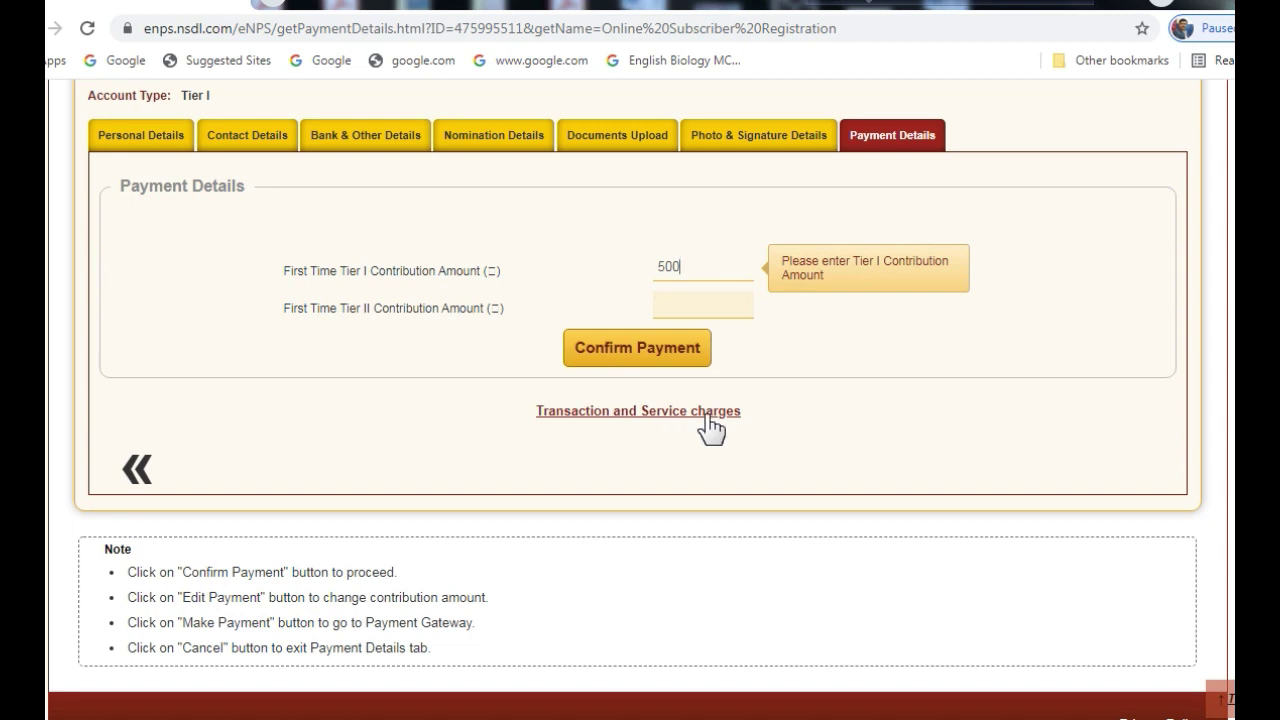
{"action": "left_click", "coordinate": [639, 354]}
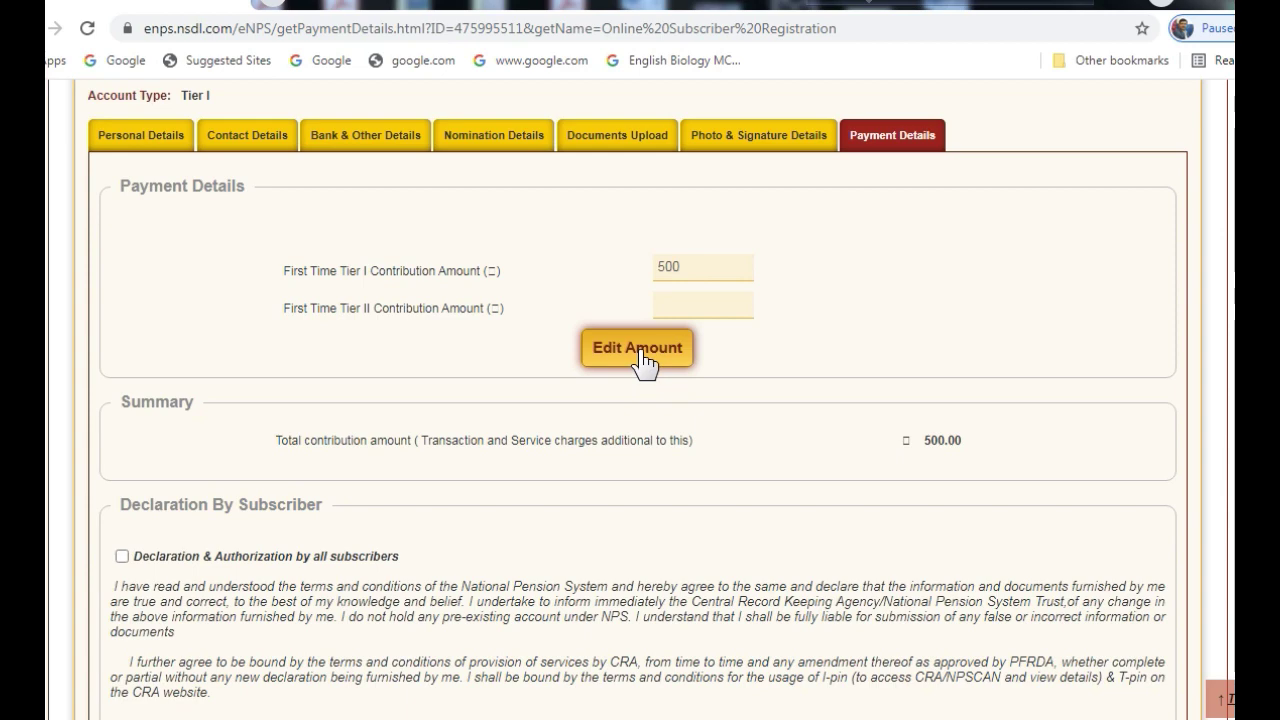
{"action": "left_click", "coordinate": [123, 556]}
Accept the Prevention of Money Laundering Act declaration and proceed with Make Payment
{"action": "scroll", "coordinate": [563, 563], "scroll_direction": "down", "scroll_amount": 6}
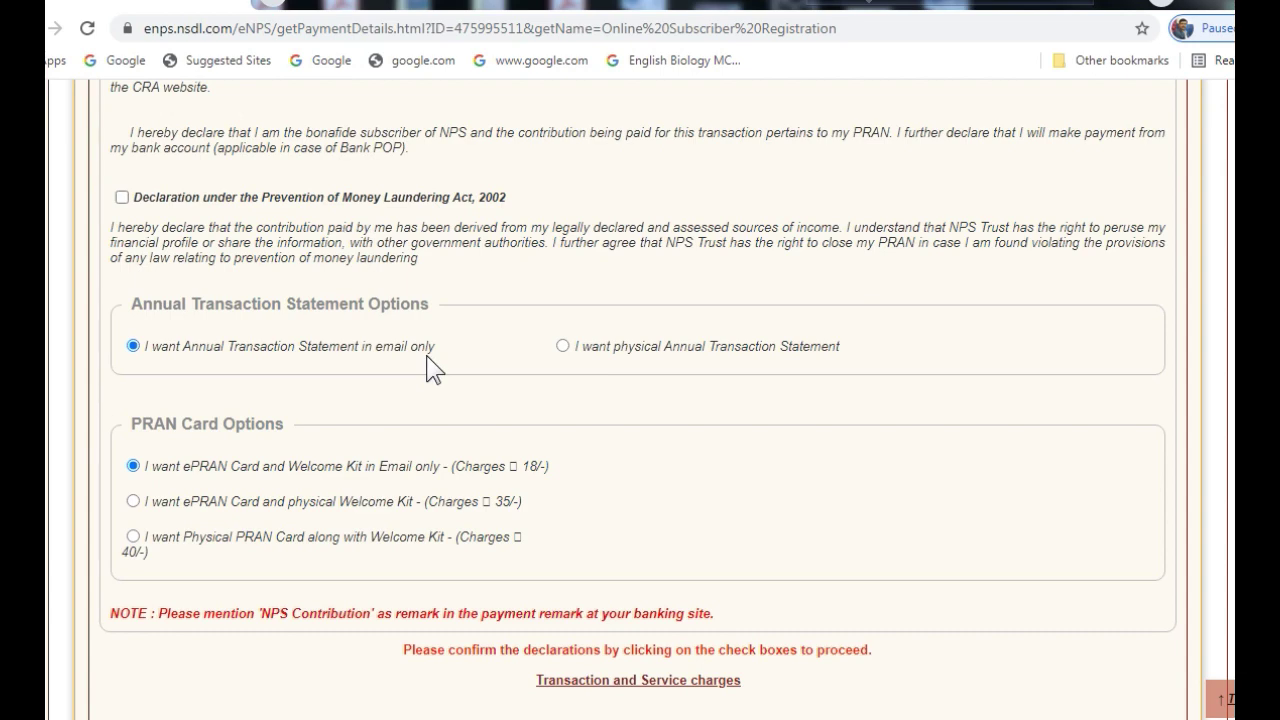
{"action": "scroll", "coordinate": [566, 416], "scroll_direction": "down", "scroll_amount": 2}
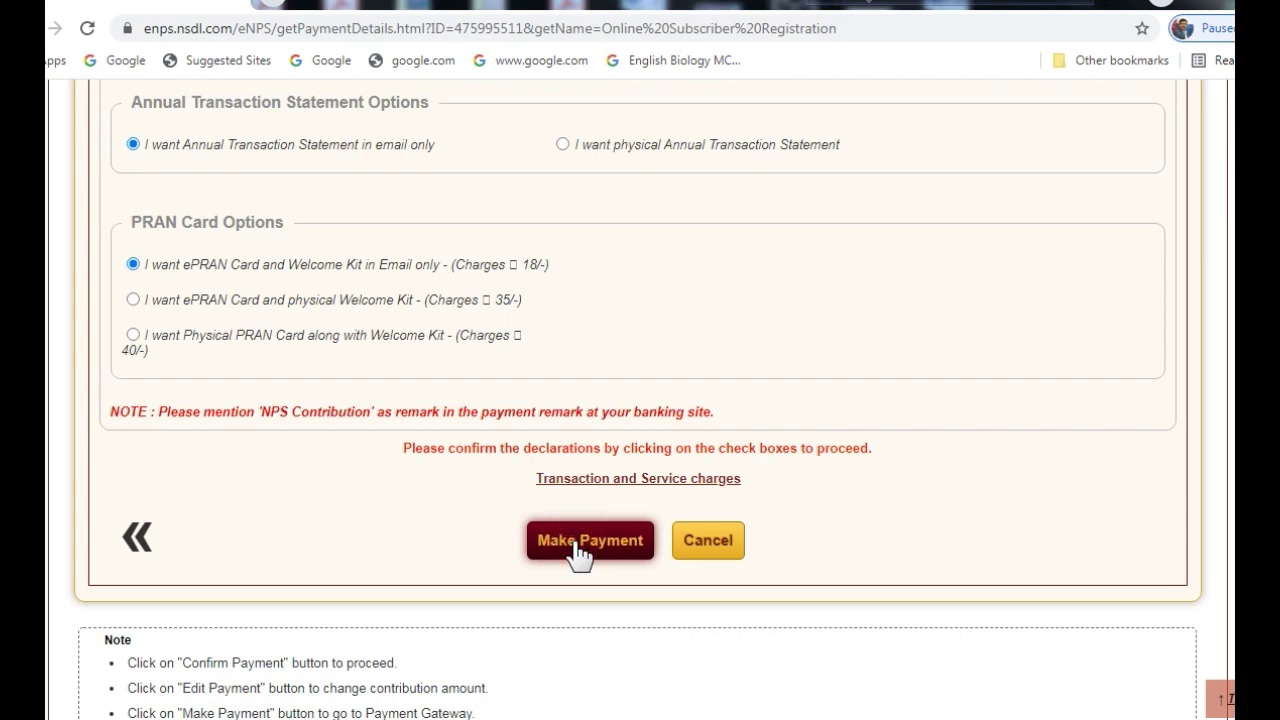
{"action": "scroll", "coordinate": [122, 413], "scroll_direction": "up", "scroll_amount": 4}
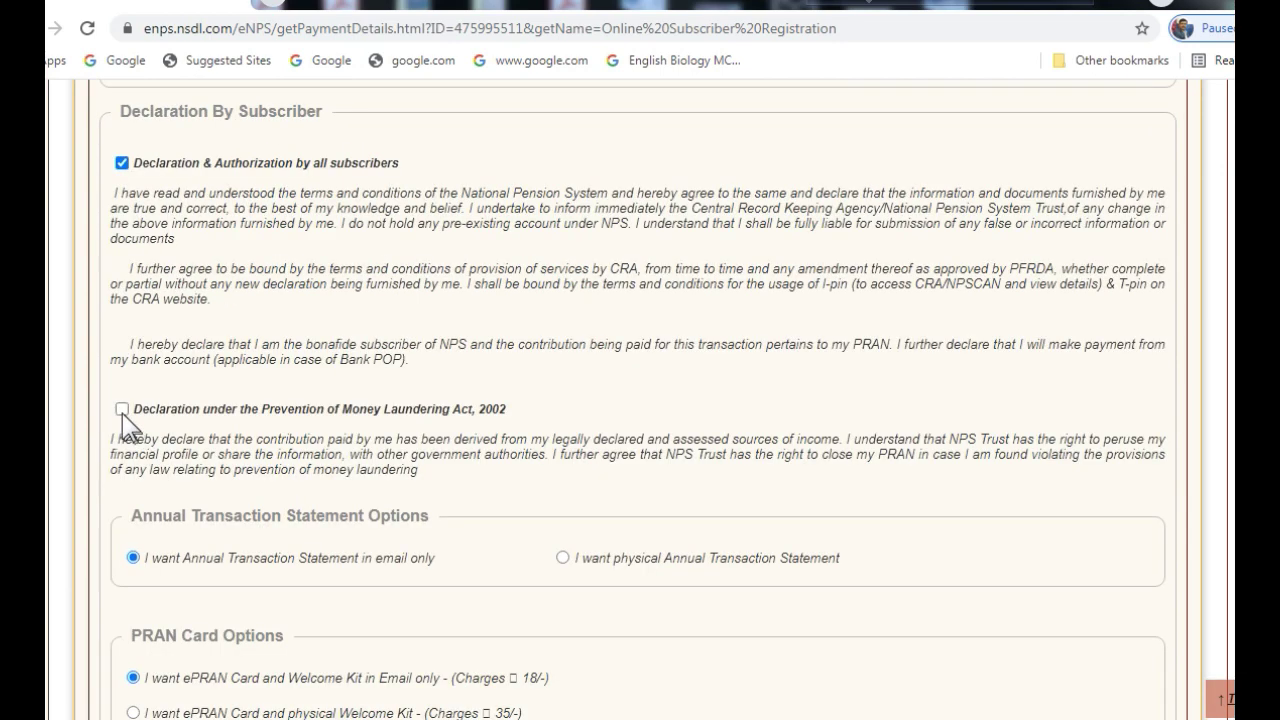
{"action": "left_click", "coordinate": [121, 410]}
{"action": "scroll", "coordinate": [436, 530], "scroll_direction": "down", "scroll_amount": 2}
{"action": "scroll", "coordinate": [440, 545], "scroll_direction": "down", "scroll_amount": 3}
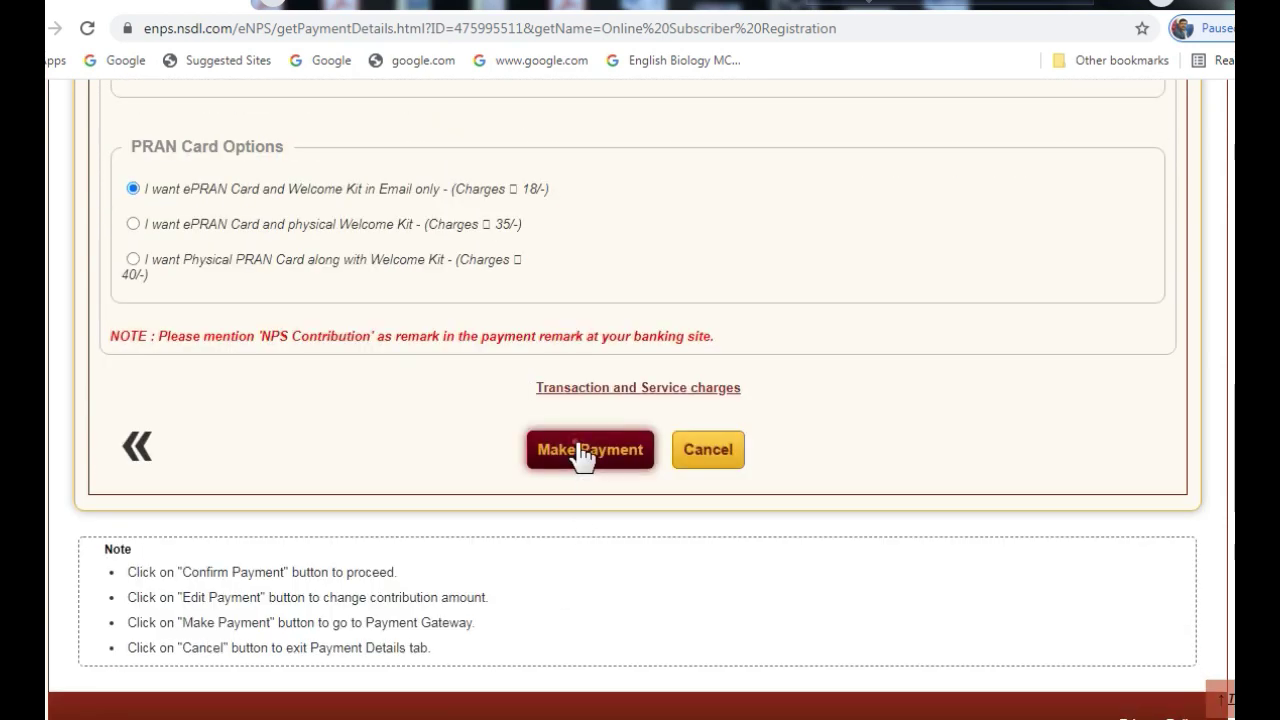
{"action": "left_click", "coordinate": [576, 450]}
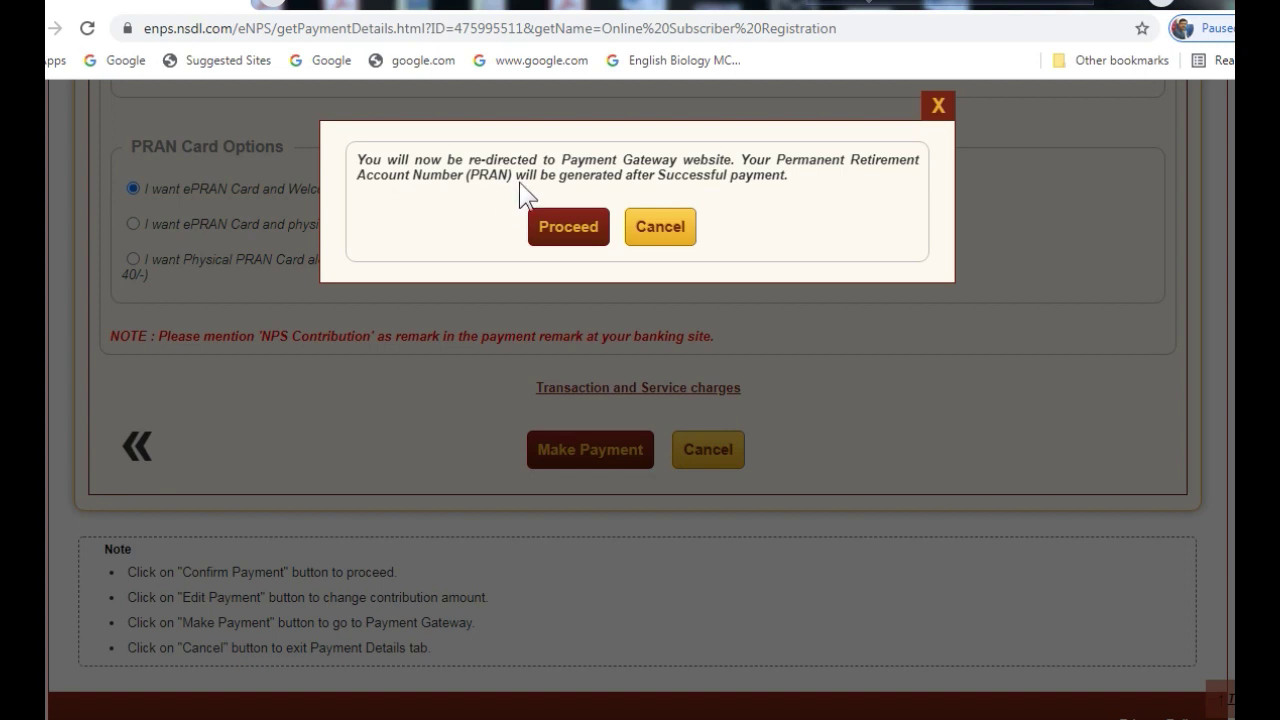
Pay 500.00 by debit card on BillDesk, entering card details, security code and cardholder's name
{"action": "left_click", "coordinate": [567, 228]}
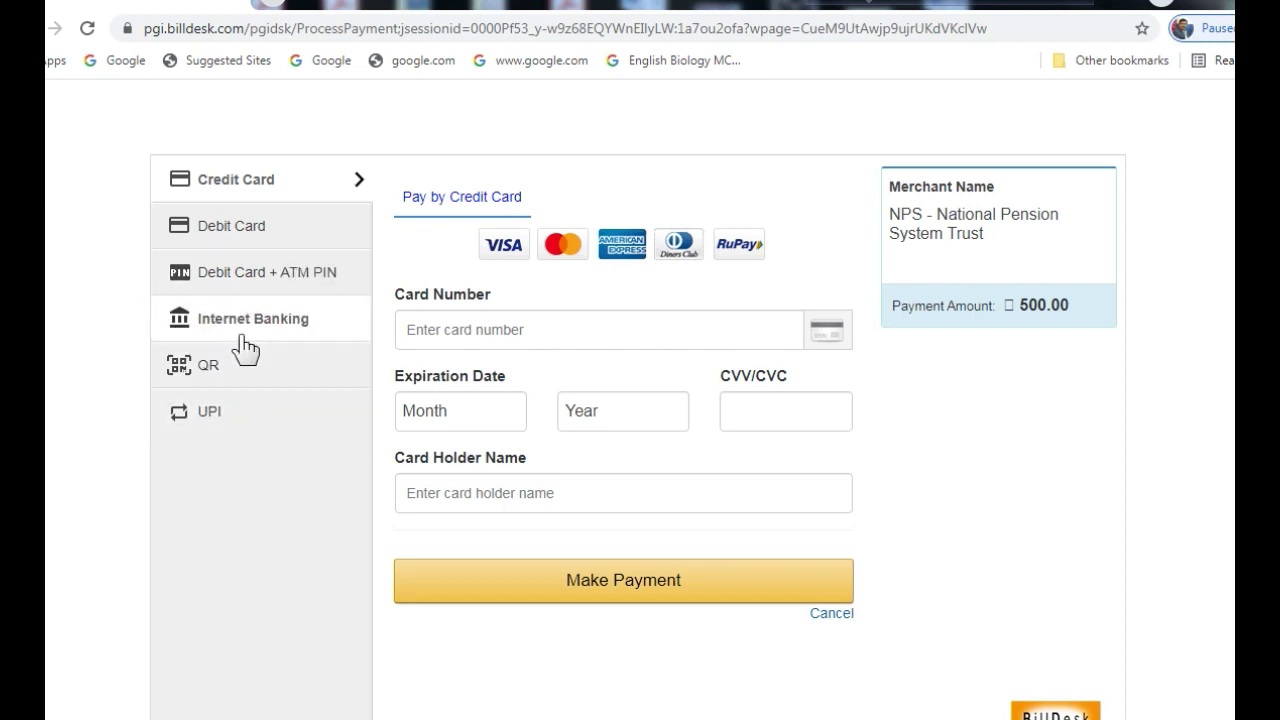
{"action": "left_click", "coordinate": [213, 228]}
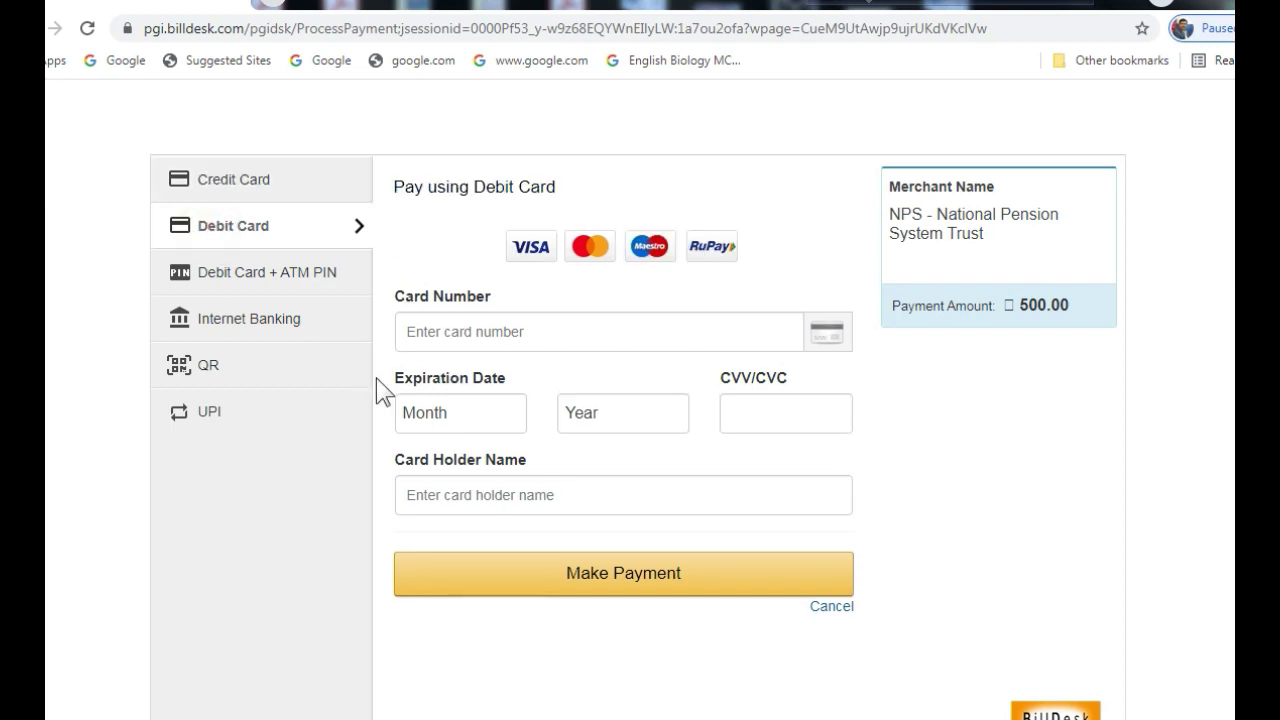
{"action": "left_click", "coordinate": [431, 331]}
{"action": "left_click", "coordinate": [806, 417]}
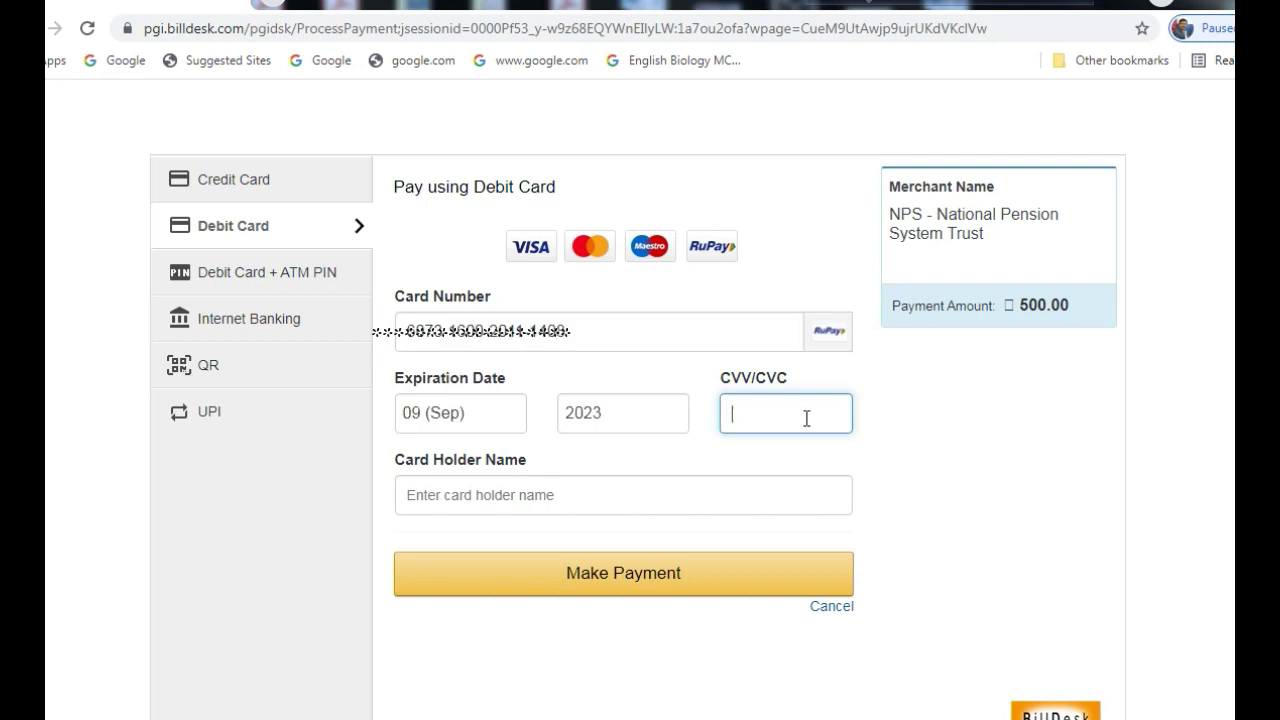
{"action": "type", "text": "•••"}
{"action": "left_click", "coordinate": [450, 491]}
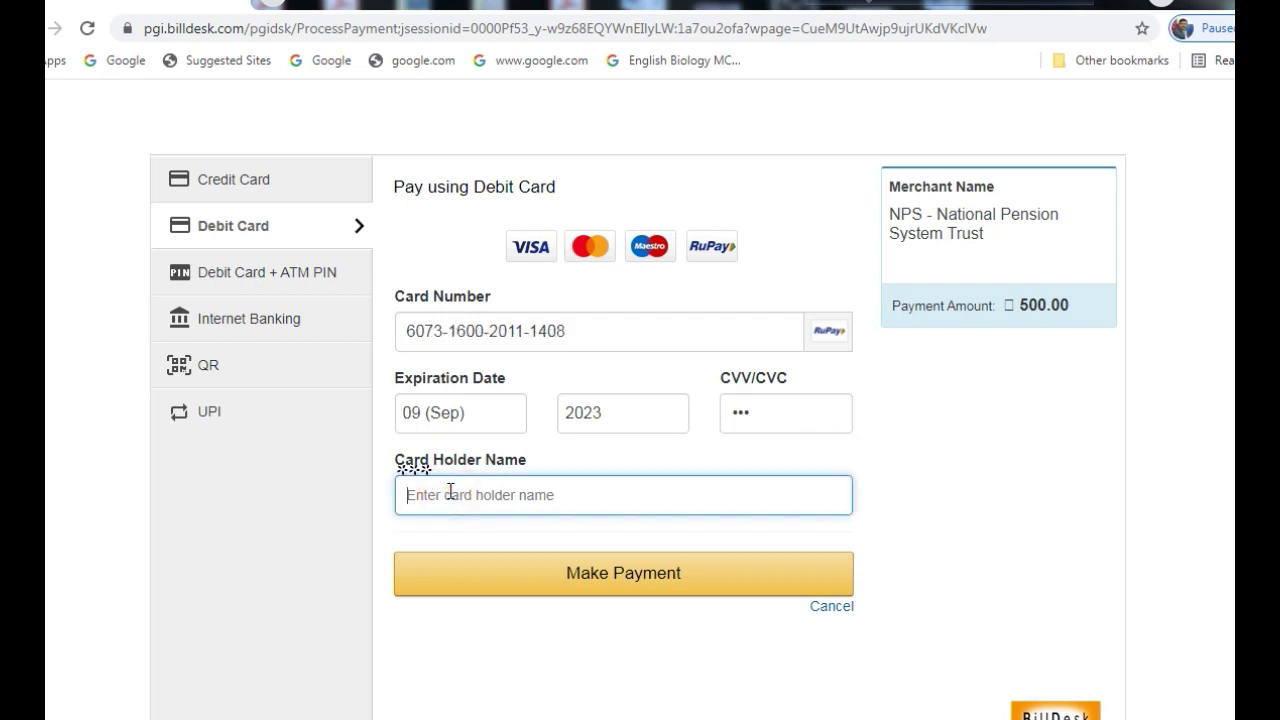
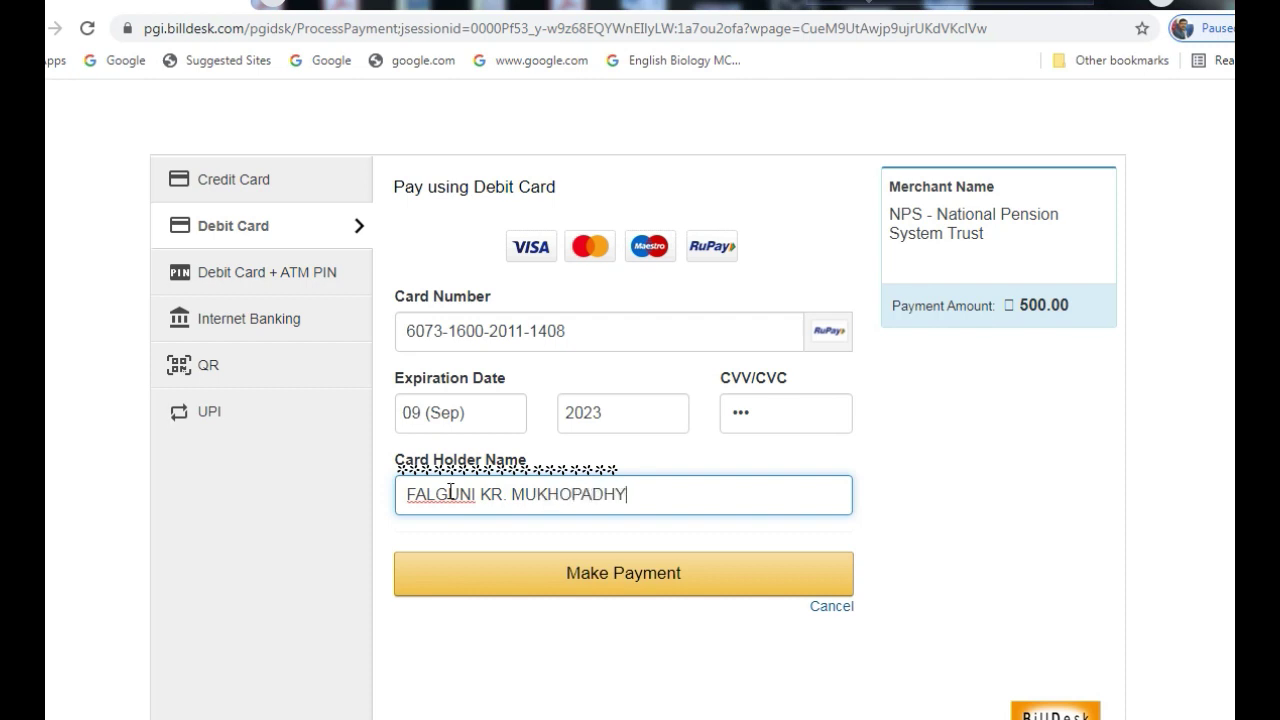
{"action": "left_click", "coordinate": [622, 575]}
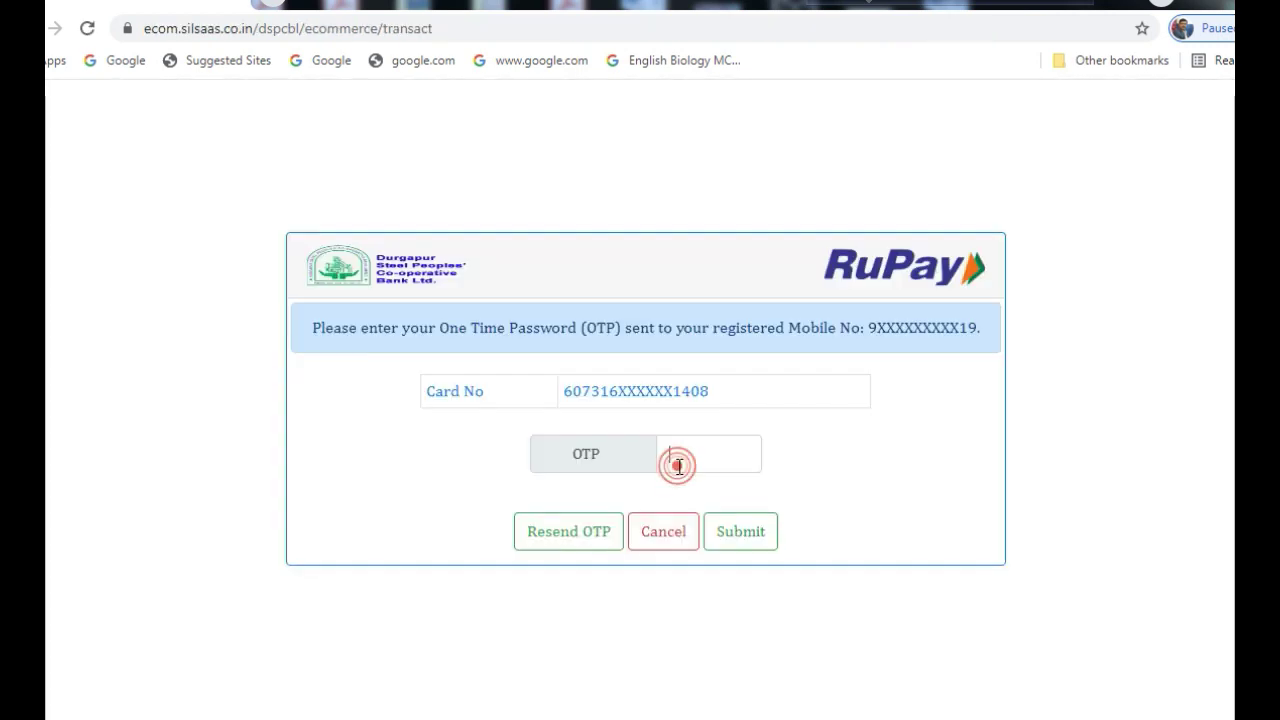
Authorise the RuPay payment by submitting the bank's SMS one-time password
{"action": "left_click", "coordinate": [679, 466]}
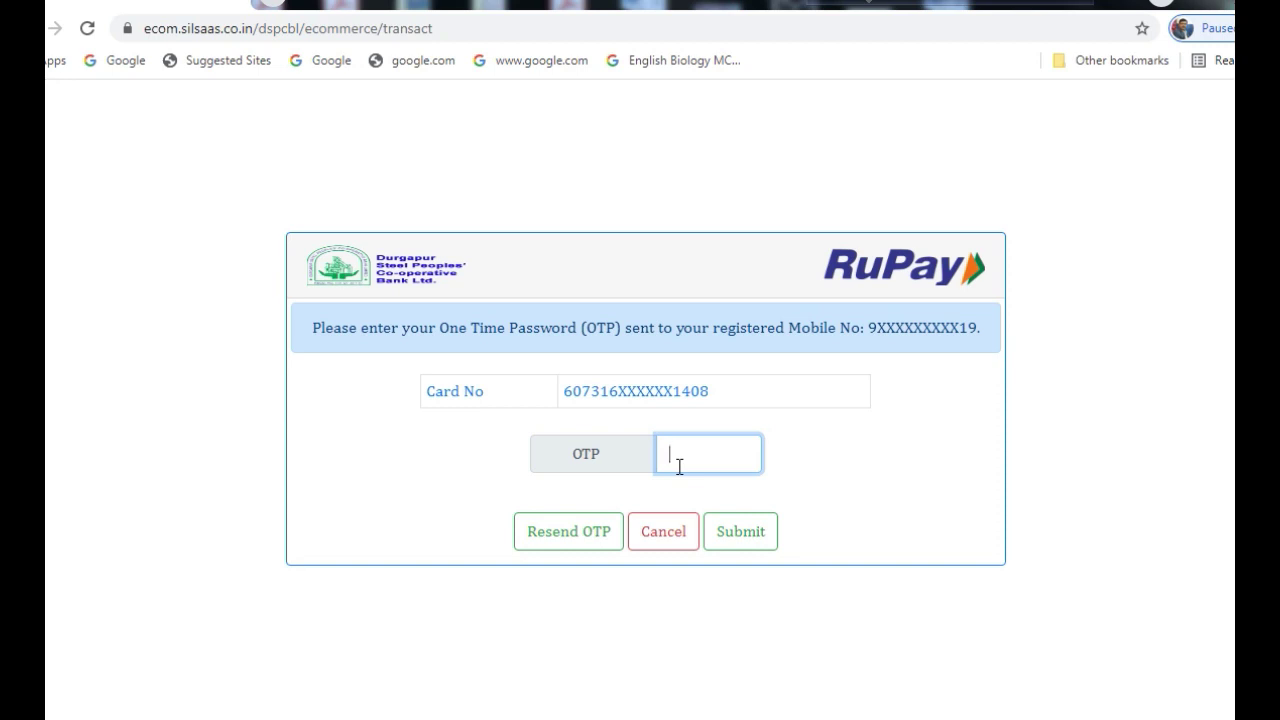
{"action": "type", "text": "••••••"}
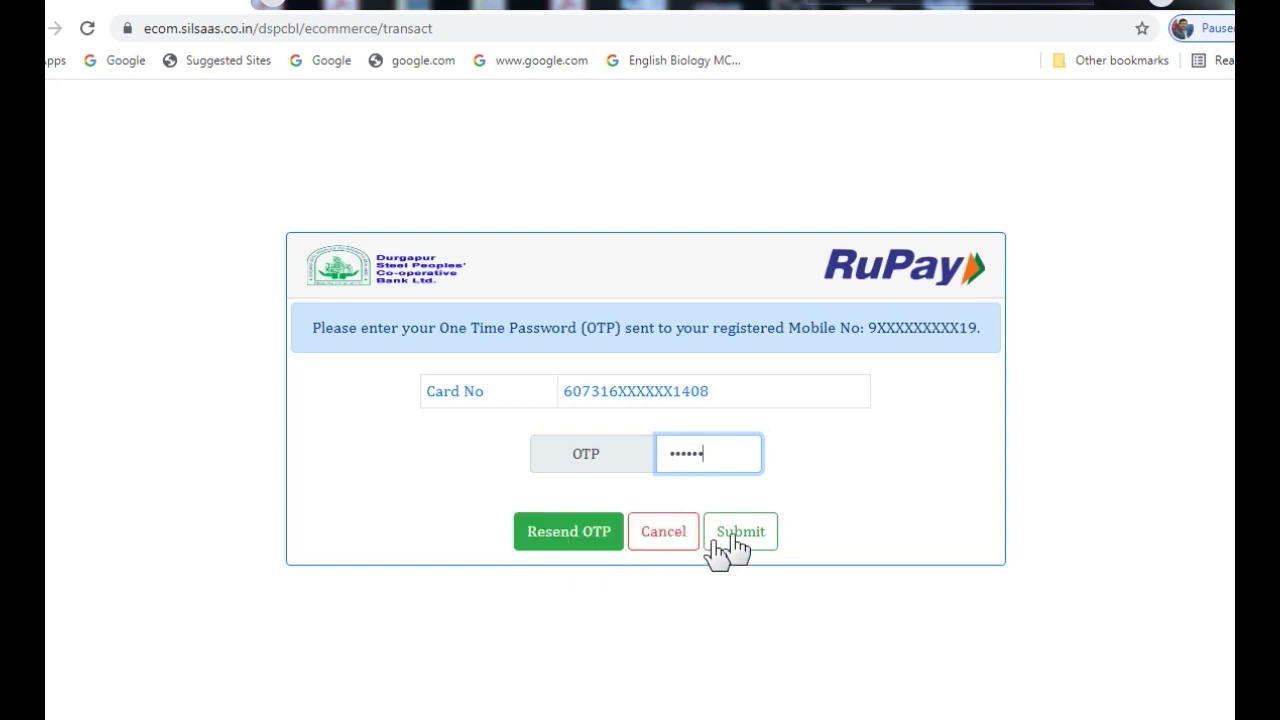
{"action": "left_click", "coordinate": [745, 531]}
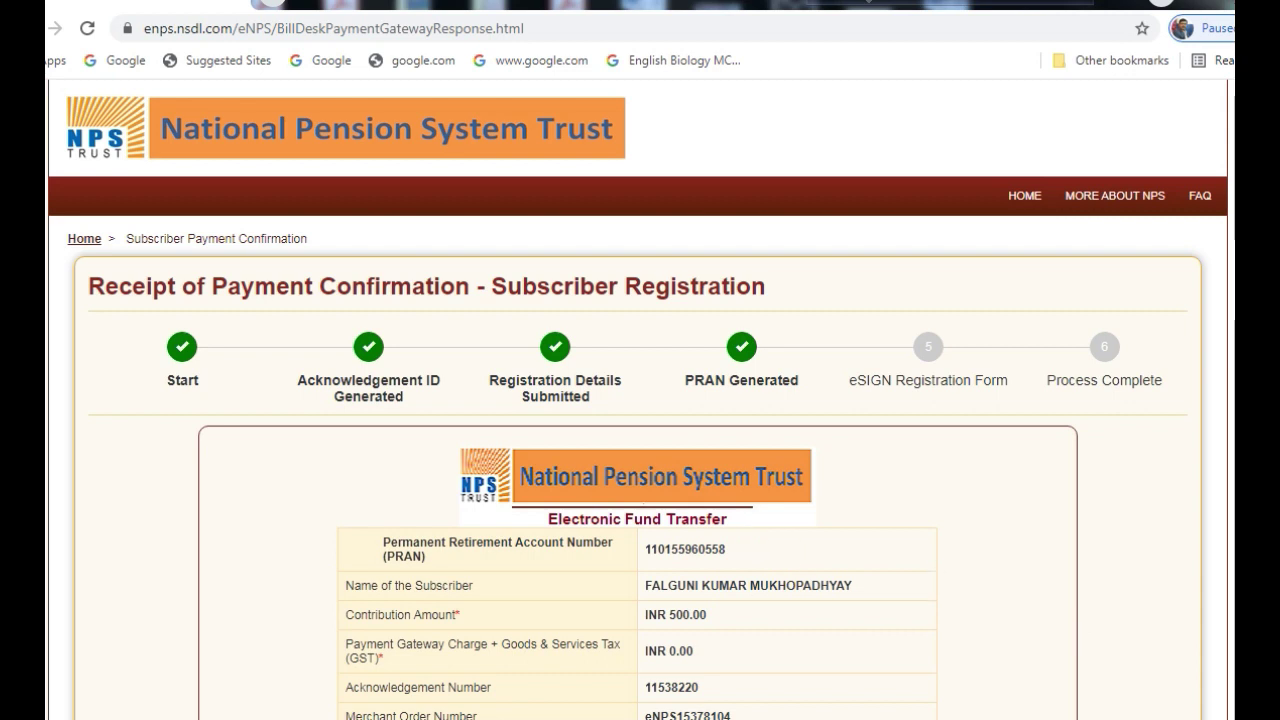
{"action": "scroll", "coordinate": [640, 400], "scroll_direction": "down", "scroll_amount": 2}
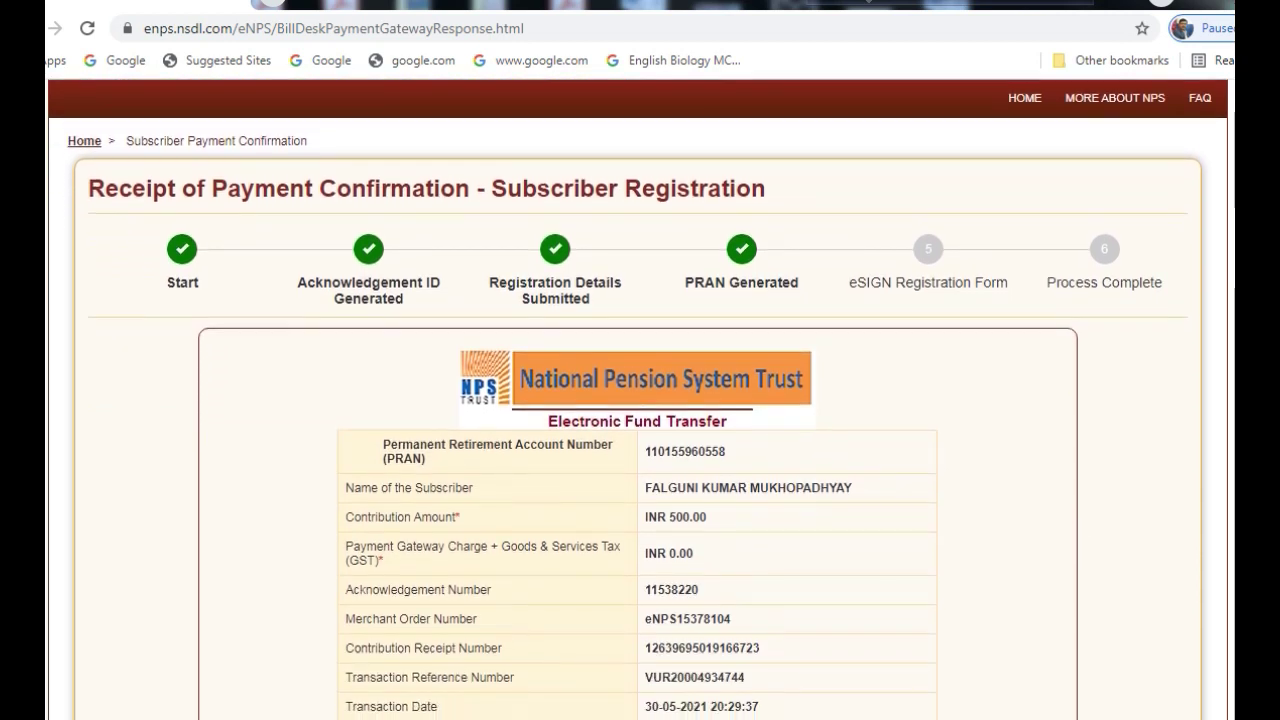
{"action": "scroll", "coordinate": [640, 400], "scroll_direction": "down", "scroll_amount": 2}
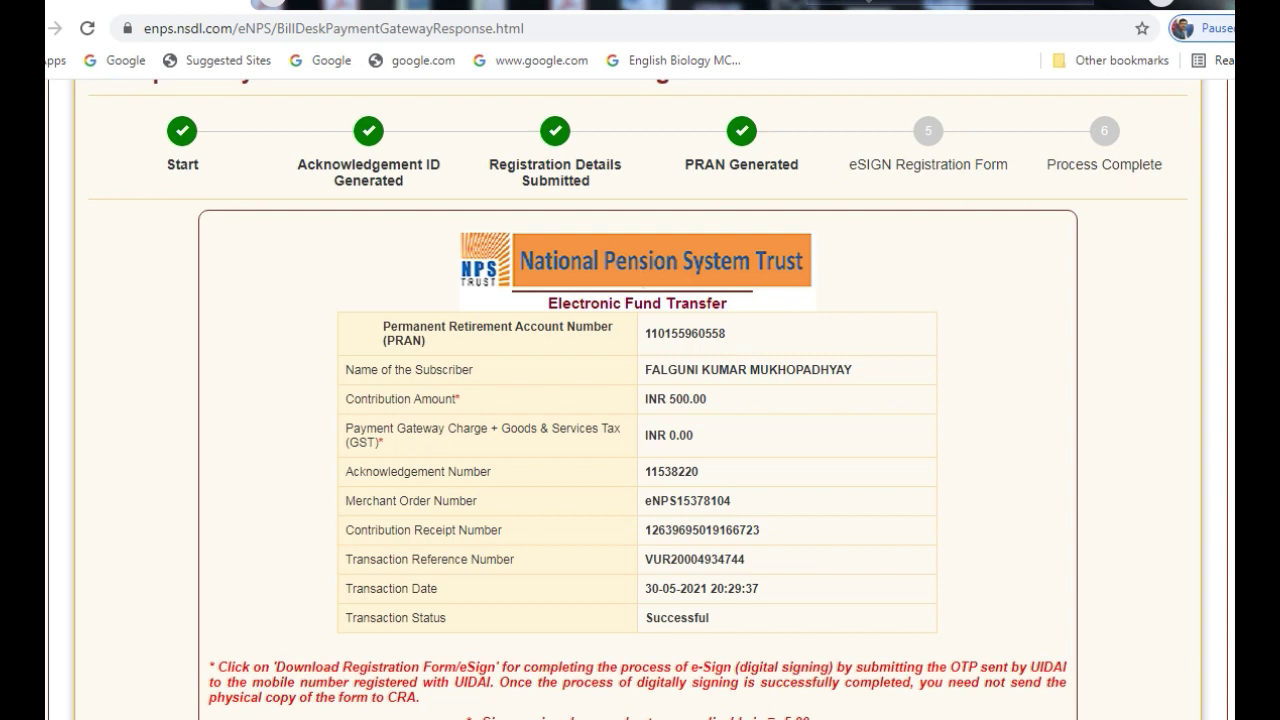
{"action": "scroll", "coordinate": [429, 566], "scroll_direction": "down", "scroll_amount": 2}
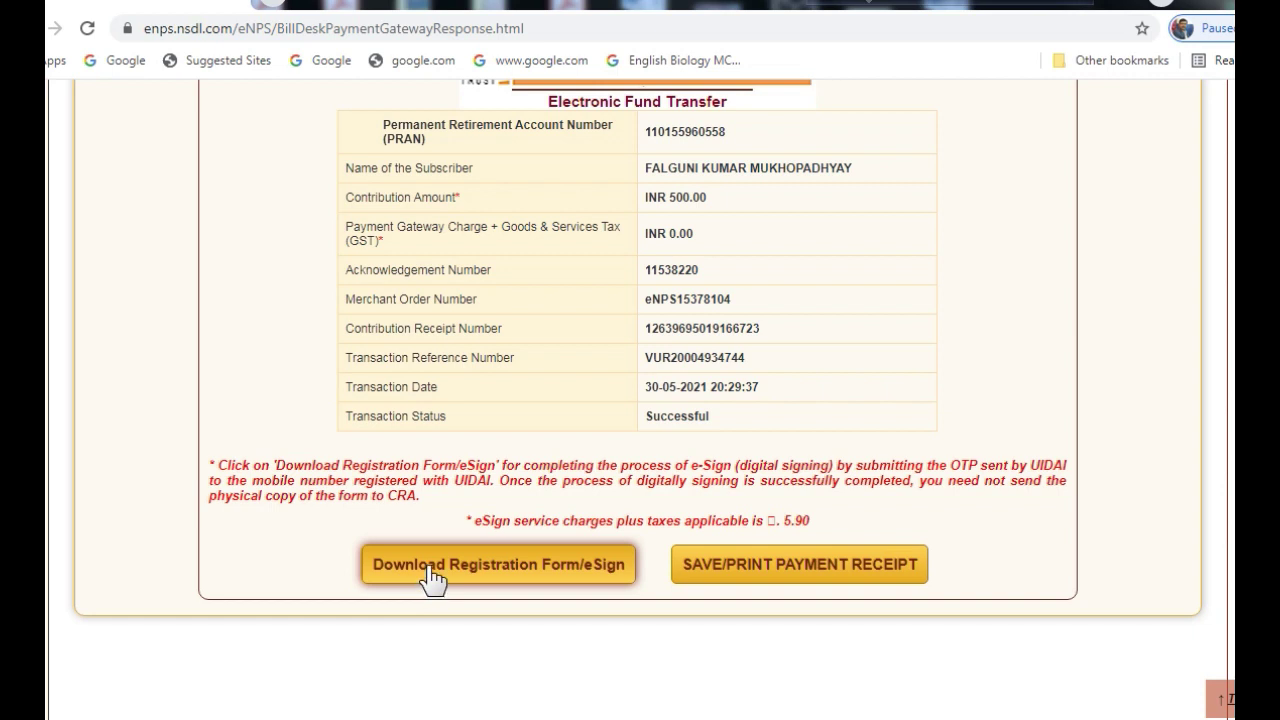
Choose Download Registration Form/eSign with OTP Authentication, answer captcha 39, and generate OTPs
{"action": "left_click", "coordinate": [428, 565]}
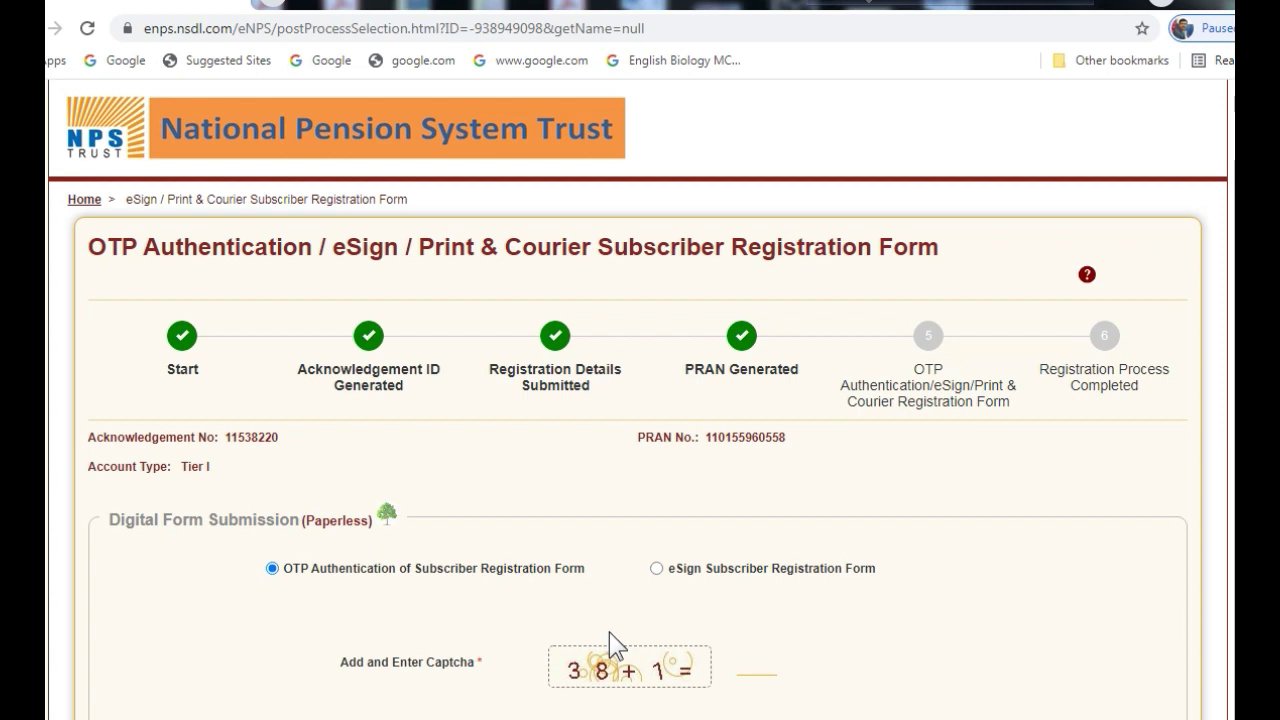
{"action": "scroll", "coordinate": [609, 632], "scroll_direction": "down", "scroll_amount": 1}
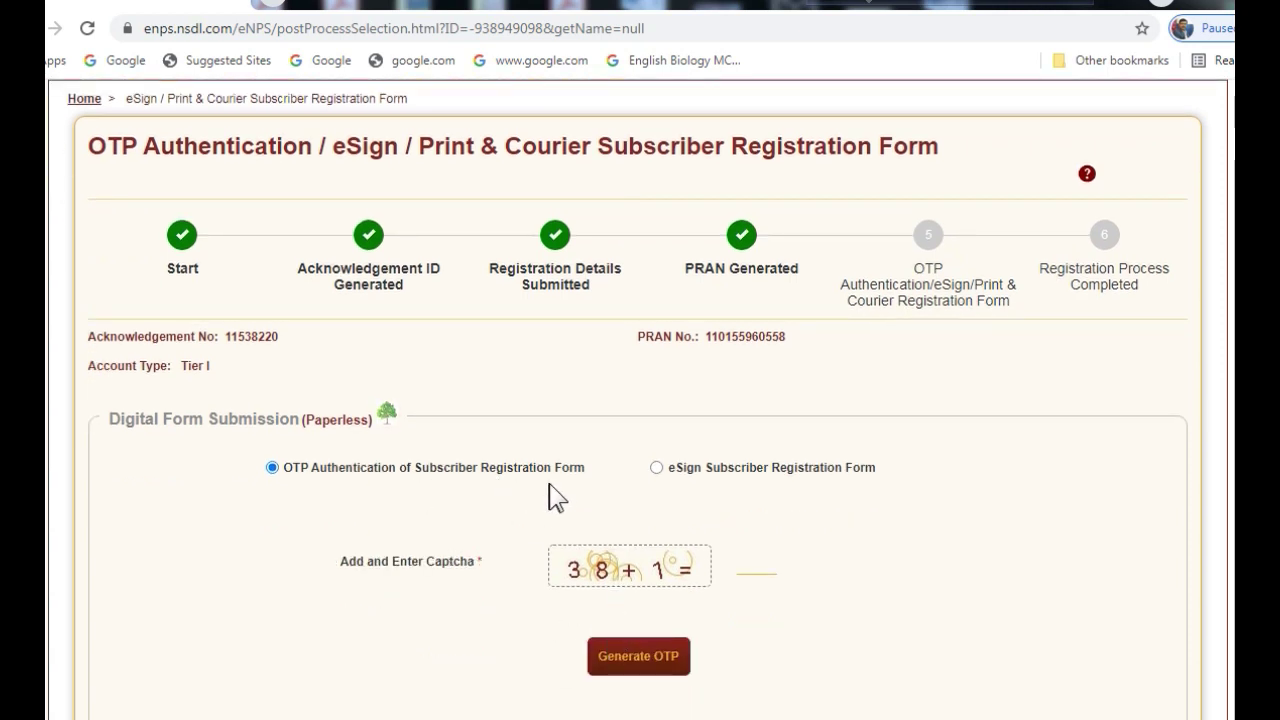
{"action": "left_click", "coordinate": [725, 575]}
{"action": "type", "text": "39"}
{"action": "left_click", "coordinate": [631, 662]}
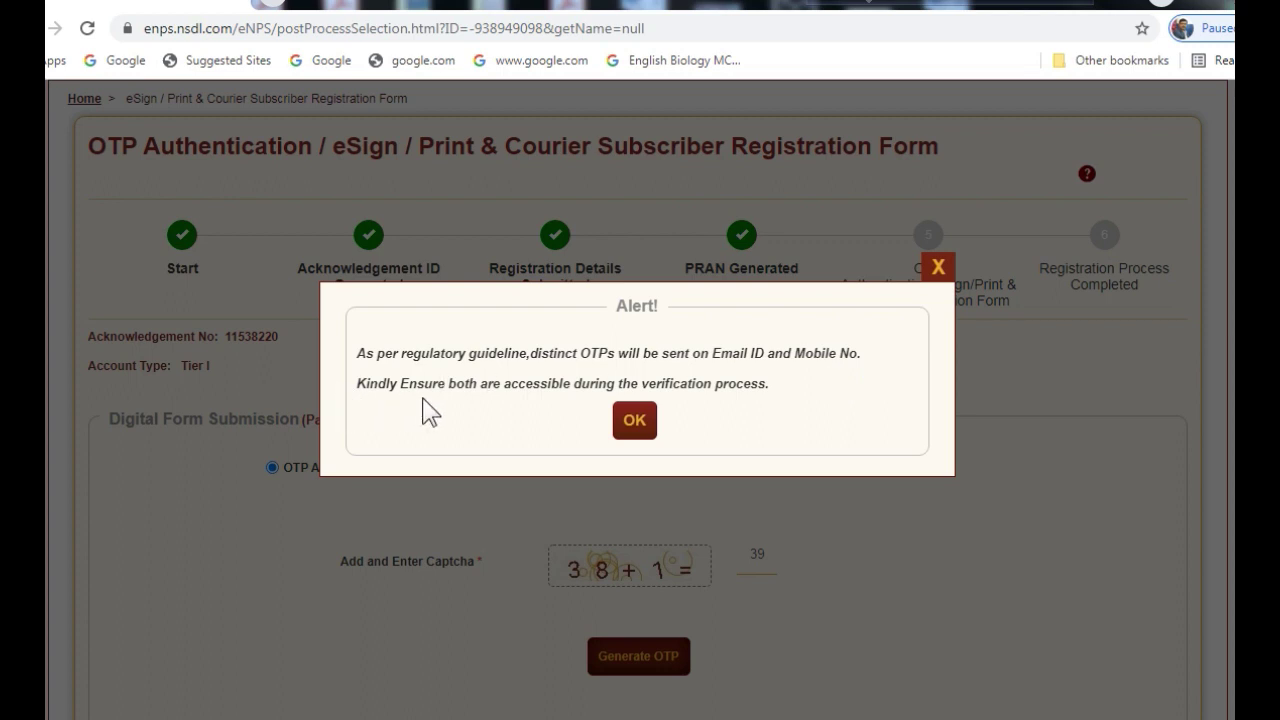
{"action": "left_click", "coordinate": [631, 432]}
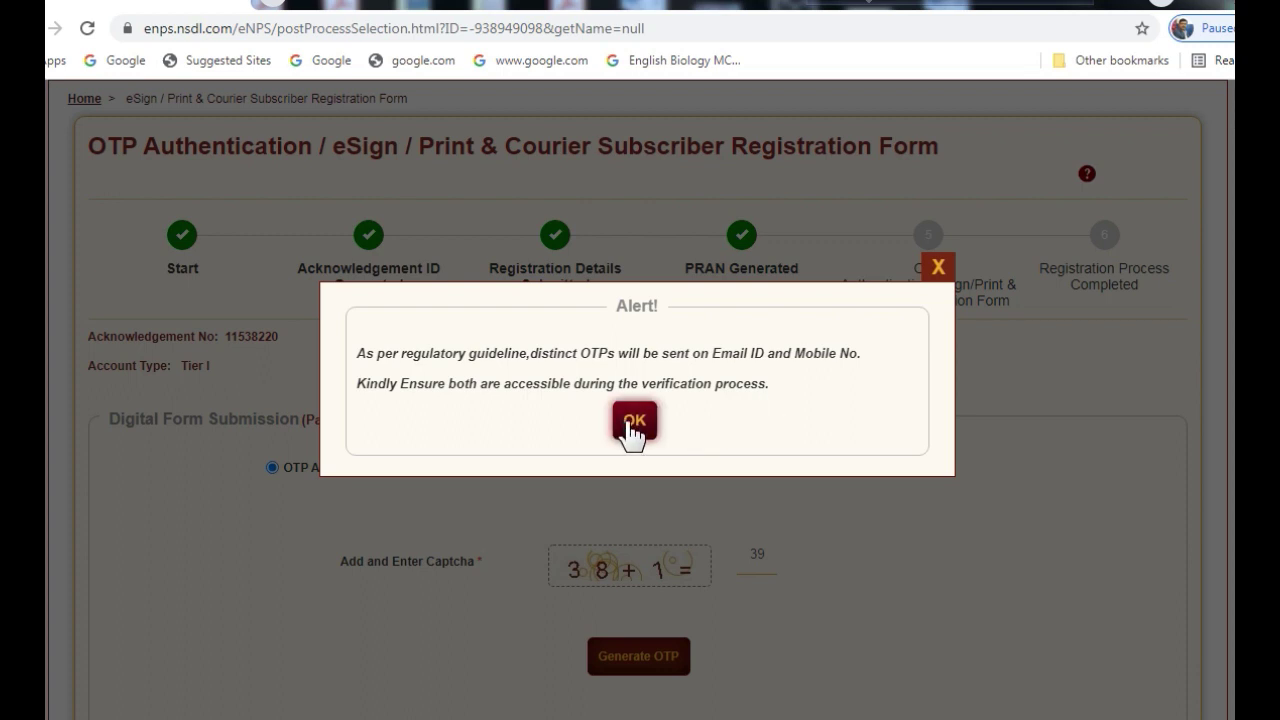
{"action": "left_click", "coordinate": [631, 422]}
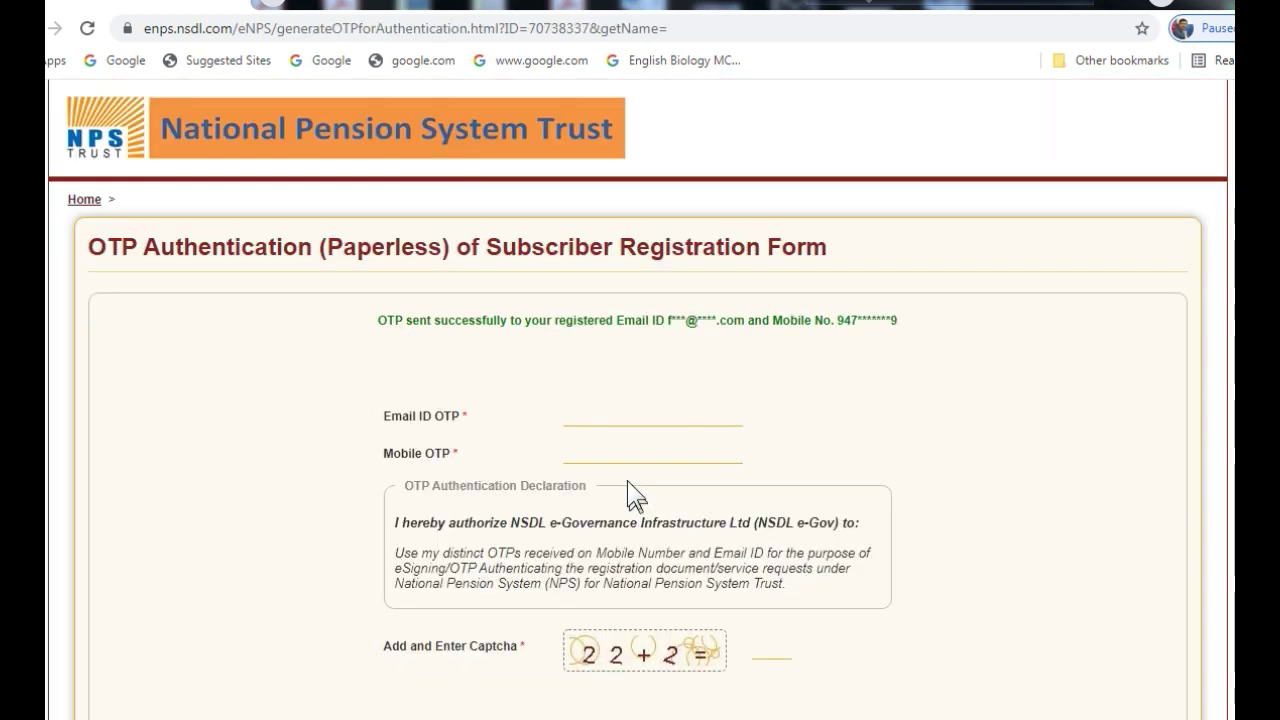
Complete email and mobile OTP authentication, then download the system-generated subscriber registration form
{"action": "left_click", "coordinate": [590, 417]}
{"action": "left_click", "coordinate": [274, 4]}
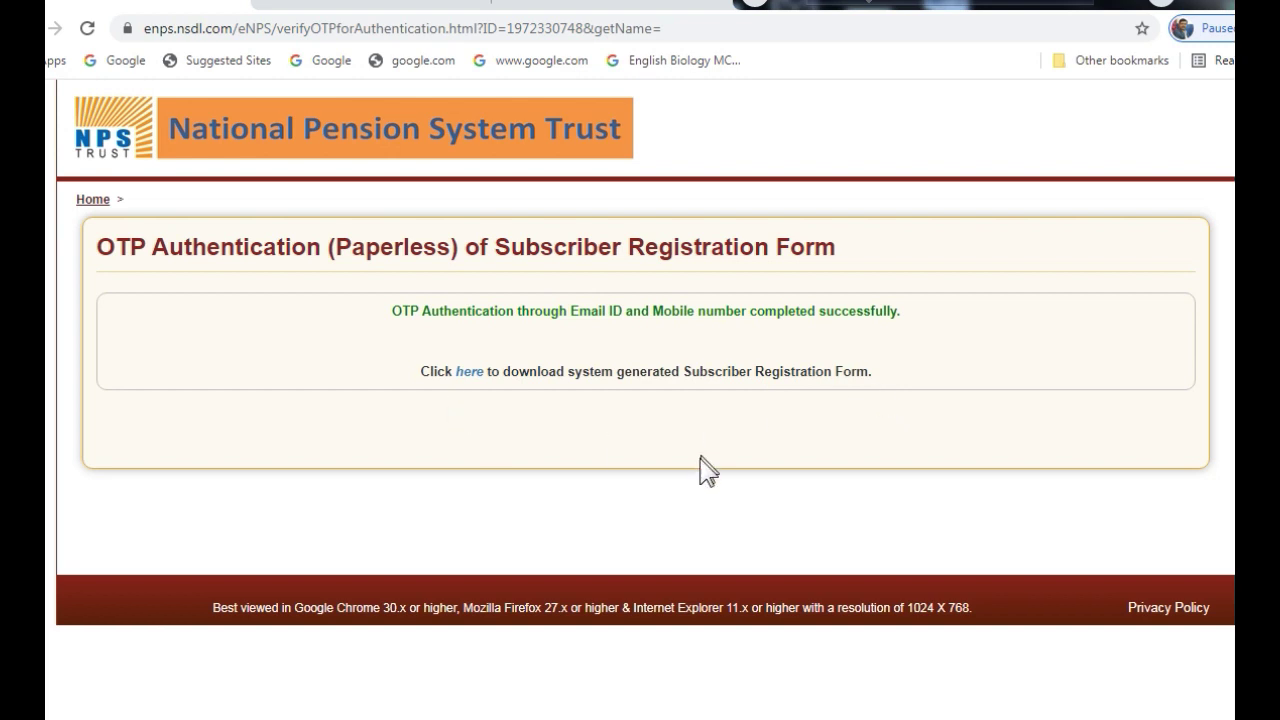
{"action": "left_click", "coordinate": [470, 372]}
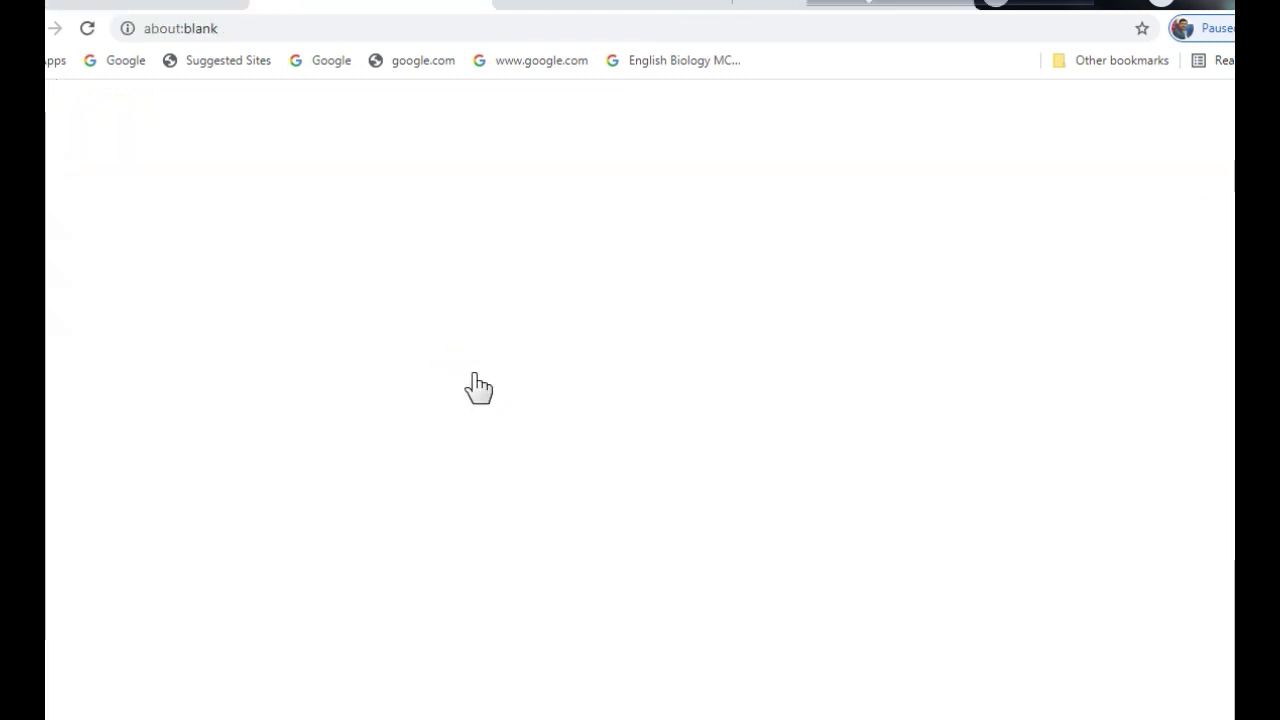
Scroll through the 8-page eNPS registration form PDF to review its title and personal details
{"action": "scroll", "coordinate": [898, 468], "scroll_direction": "down", "scroll_amount": 12}
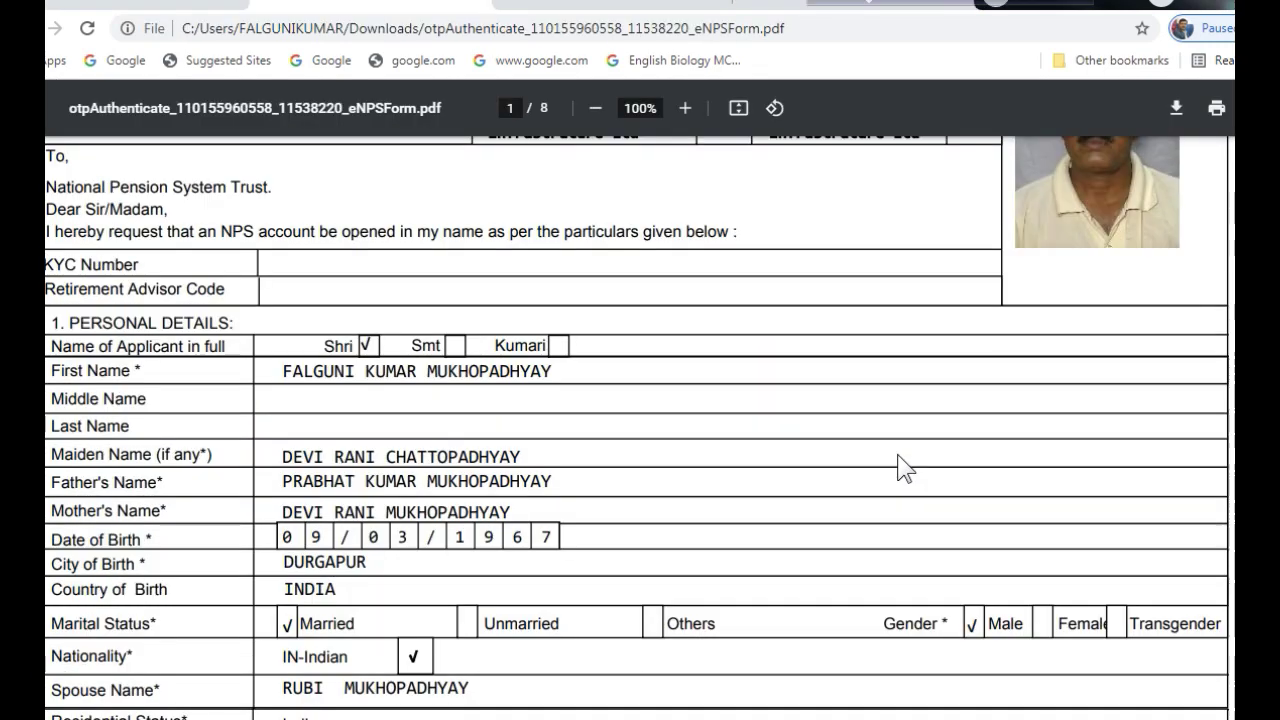
{"action": "scroll", "coordinate": [898, 468], "scroll_direction": "down", "scroll_amount": 7}
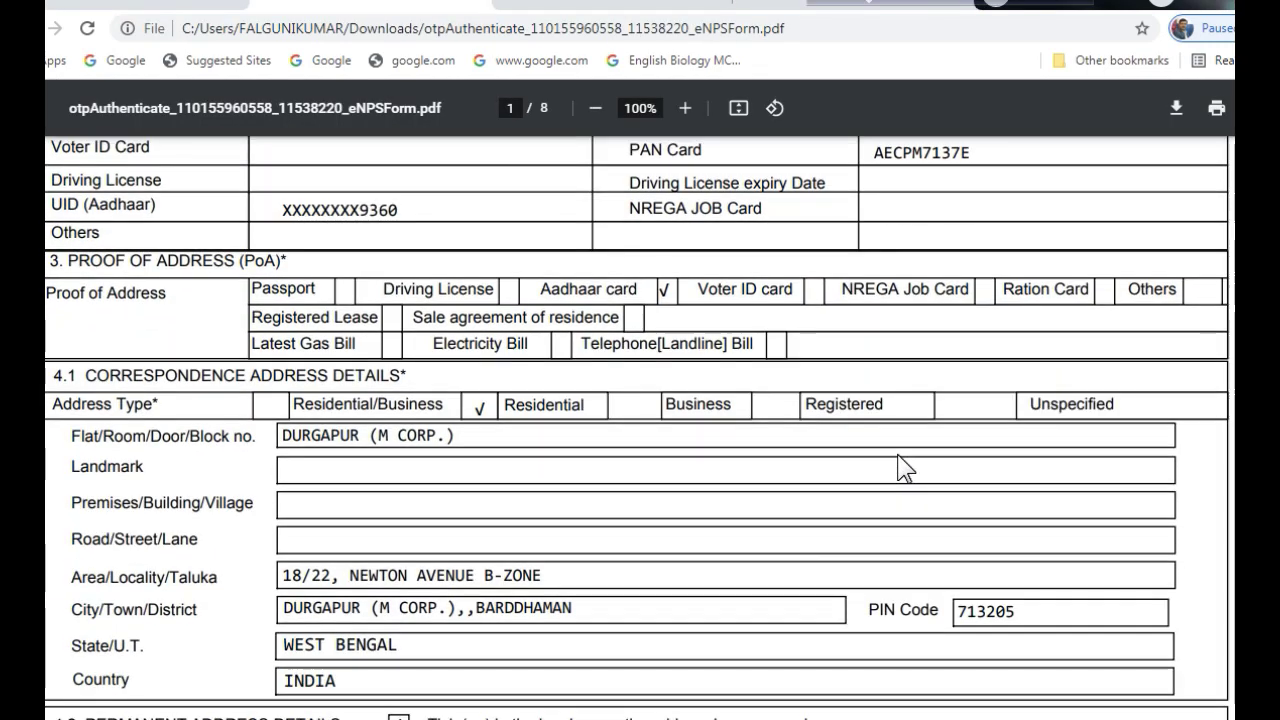
{"action": "scroll", "coordinate": [897, 456], "scroll_direction": "down", "scroll_amount": 8}
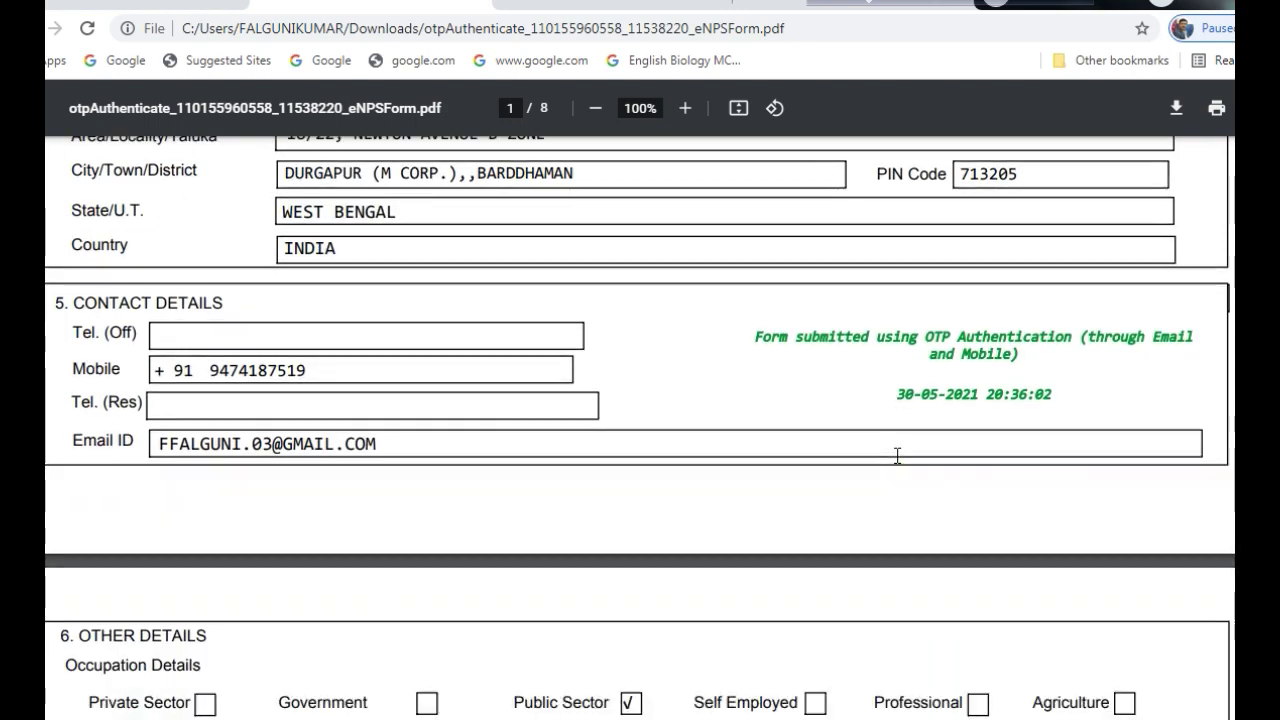
{"action": "scroll", "coordinate": [897, 467], "scroll_direction": "down", "scroll_amount": 11}
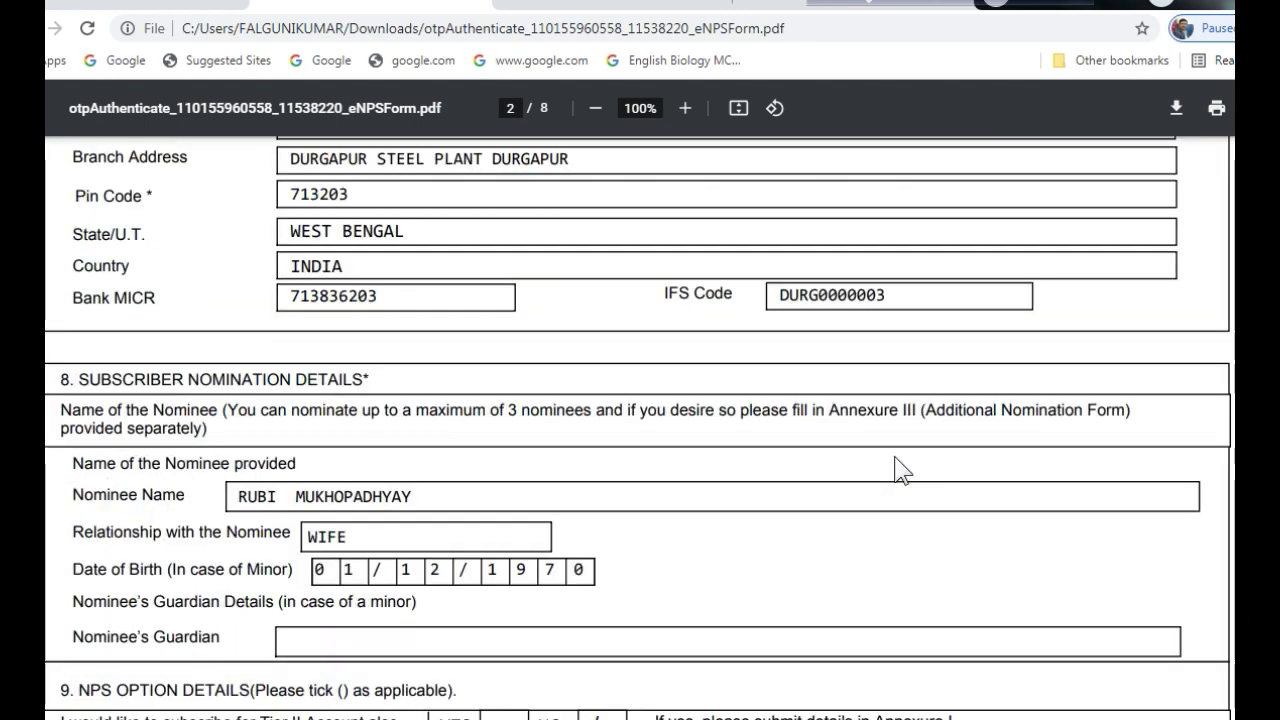
{"action": "scroll", "coordinate": [897, 467], "scroll_direction": "down", "scroll_amount": 12}
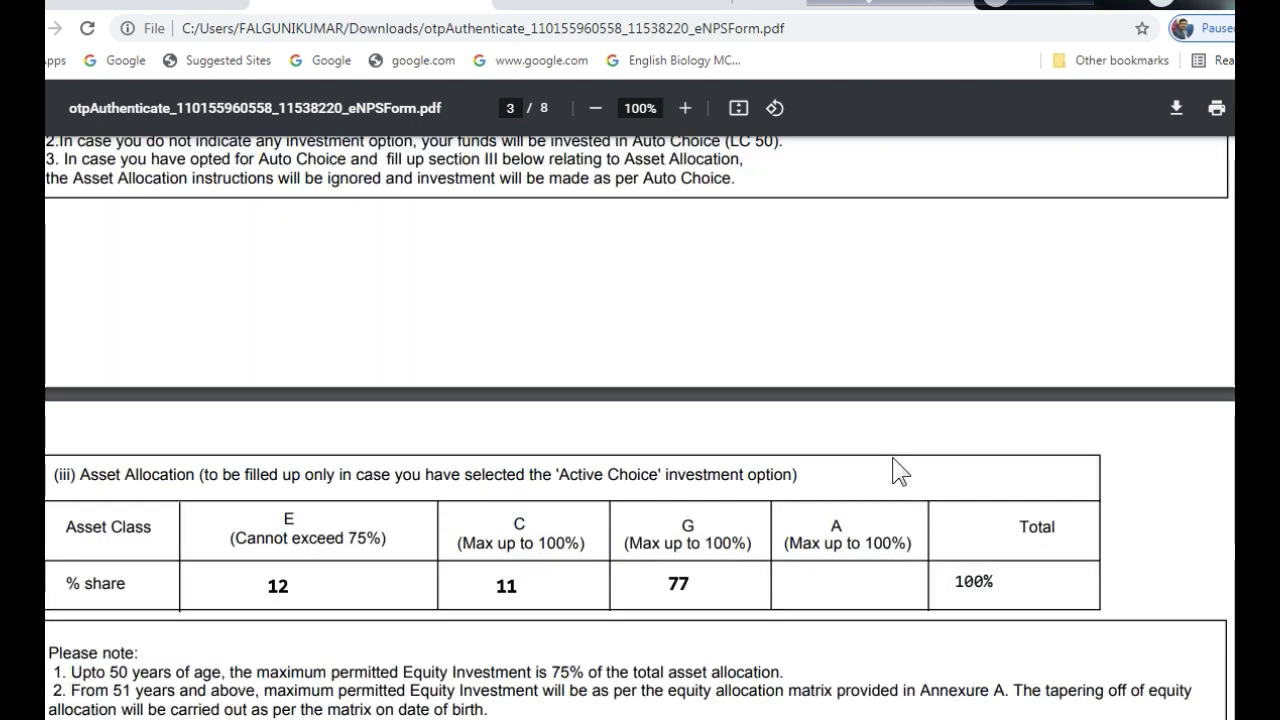
{"action": "scroll", "coordinate": [897, 467], "scroll_direction": "down", "scroll_amount": 7}
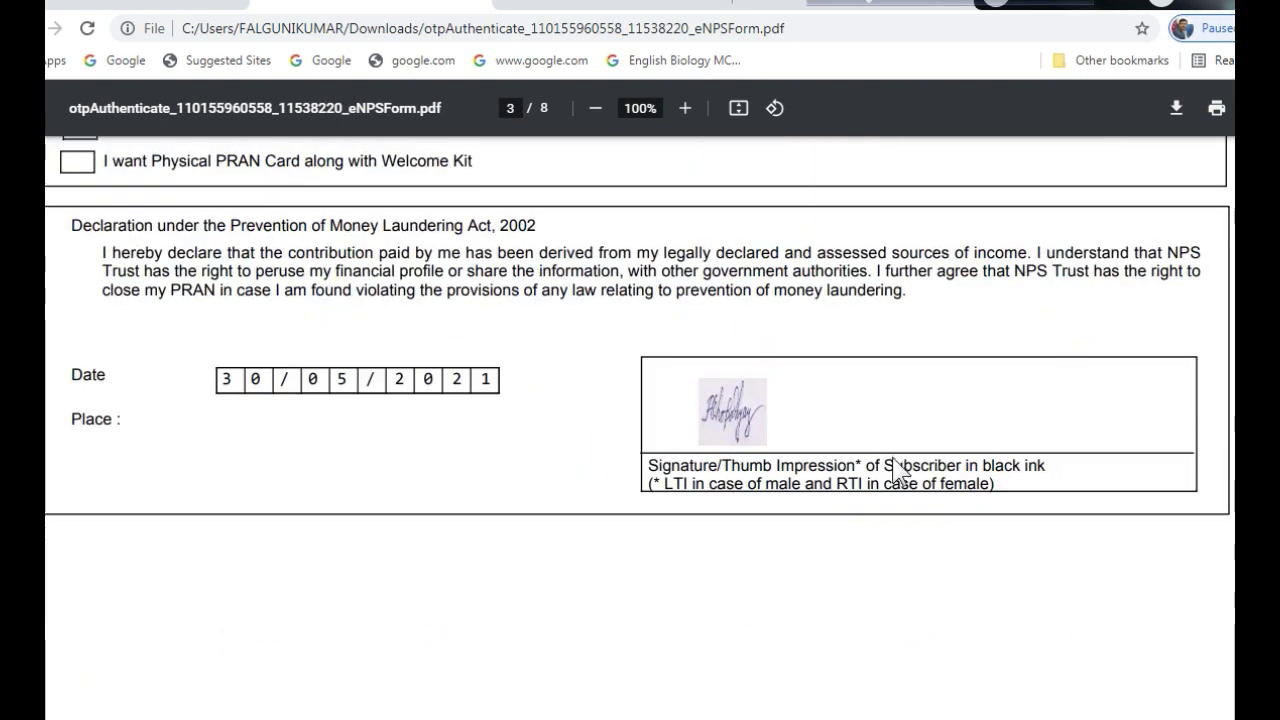
{"action": "scroll", "coordinate": [897, 467], "scroll_direction": "up", "scroll_amount": 3}
{"action": "scroll", "coordinate": [897, 467], "scroll_direction": "up", "scroll_amount": 16}
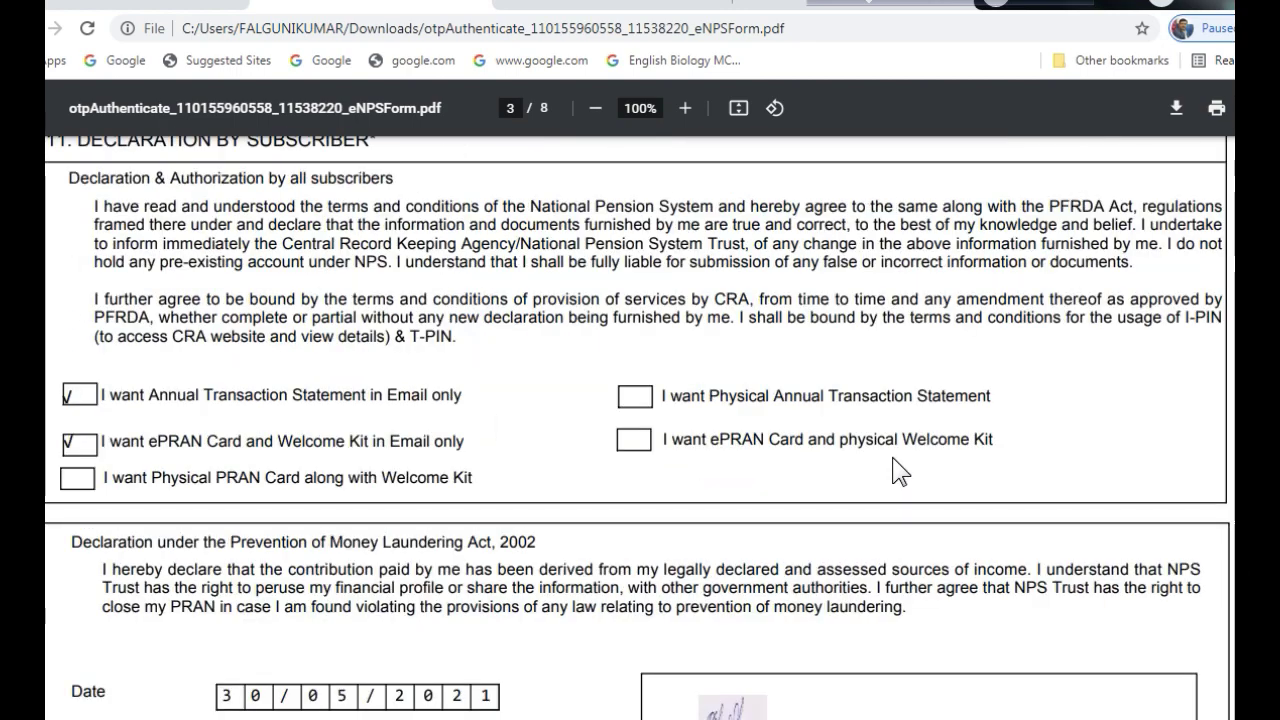
{"action": "scroll", "coordinate": [893, 460], "scroll_direction": "up", "scroll_amount": 20}
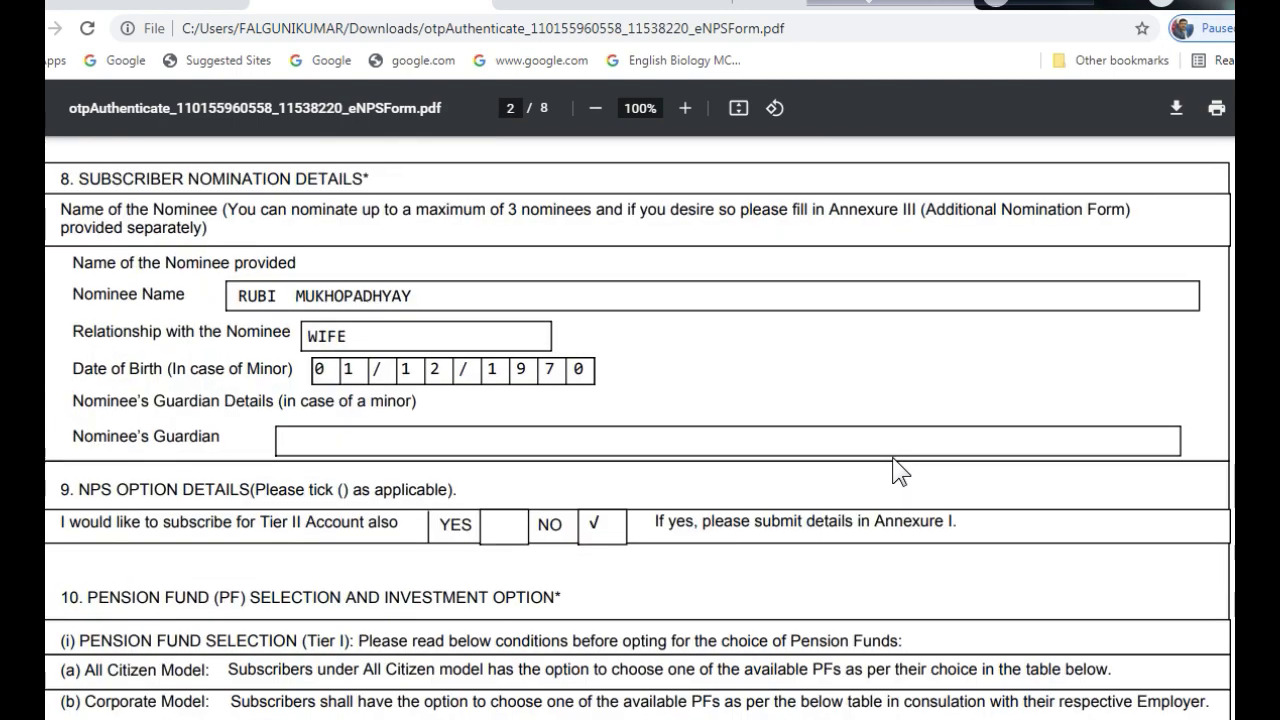
{"action": "scroll", "coordinate": [895, 467], "scroll_direction": "up", "scroll_amount": 10}
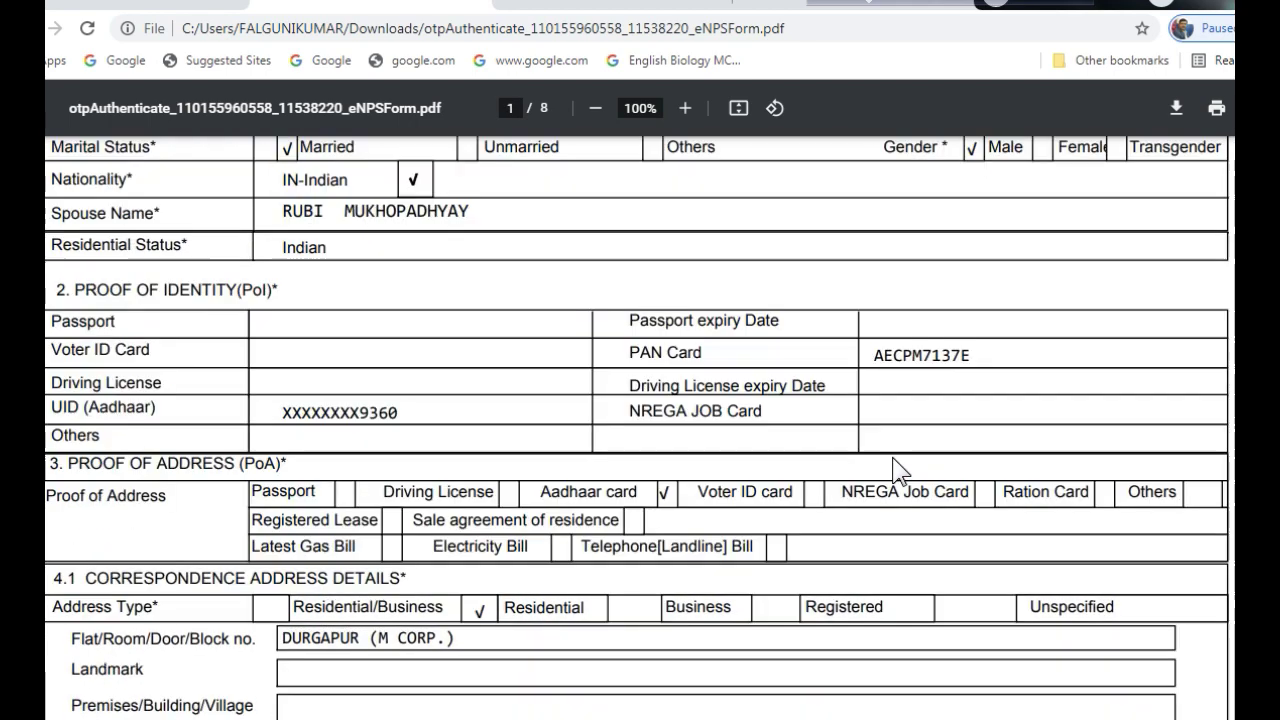